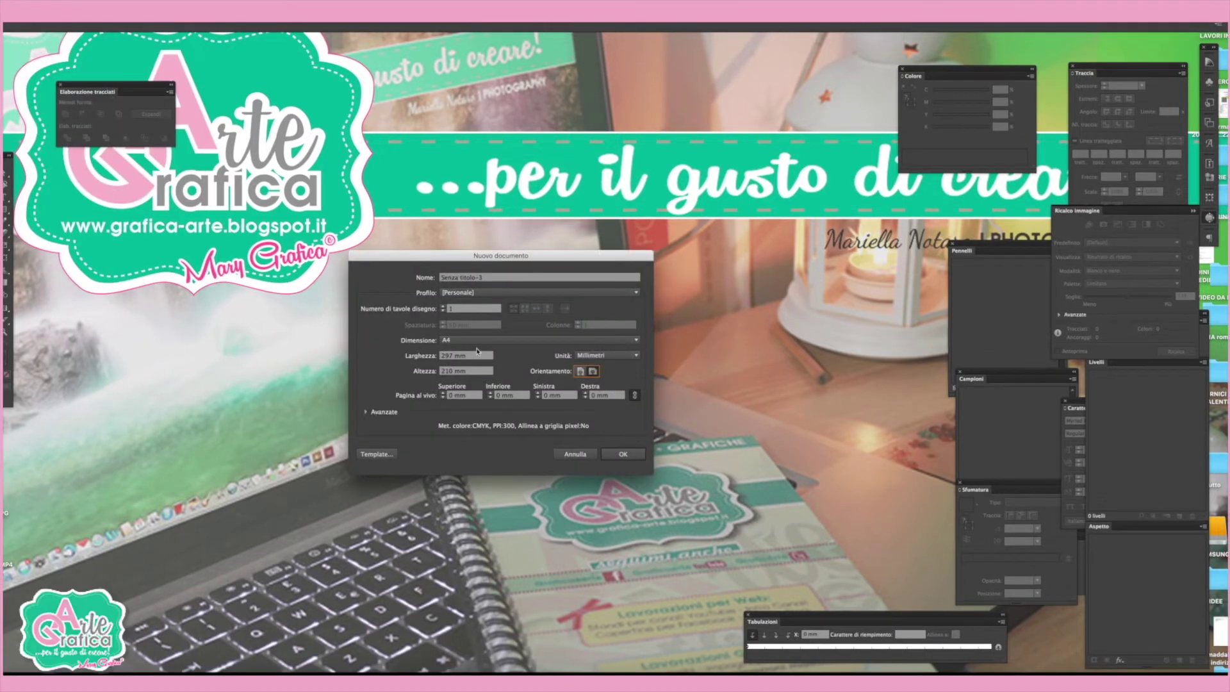
Create a blank A4 document in millimetres and select the Type tool
left_click(623, 453)
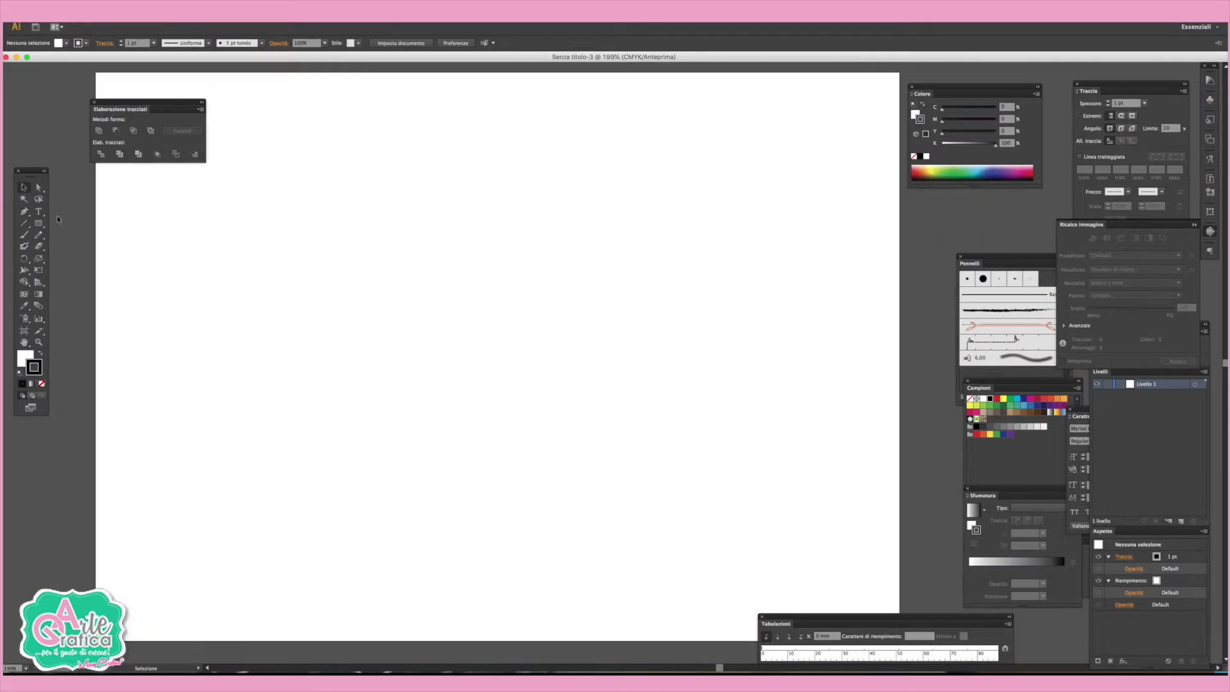
left_click(40, 214)
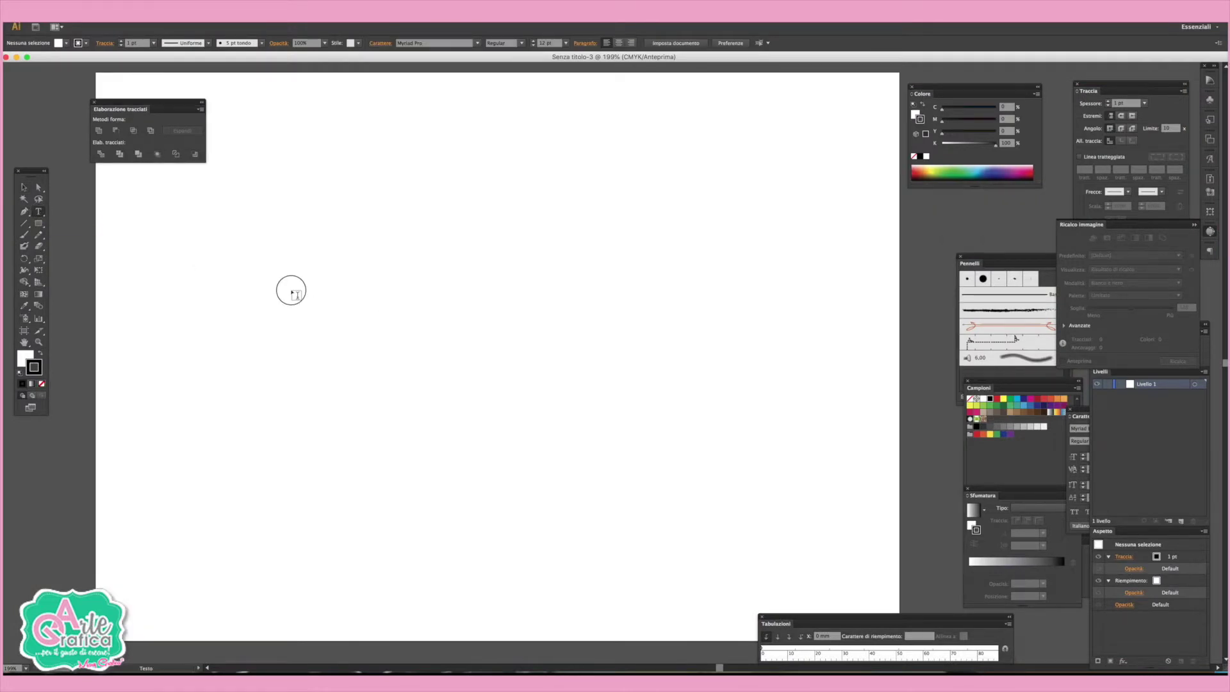
Type 'Felice' on the artboard and set it in the Learning Curve font
left_click(291, 289)
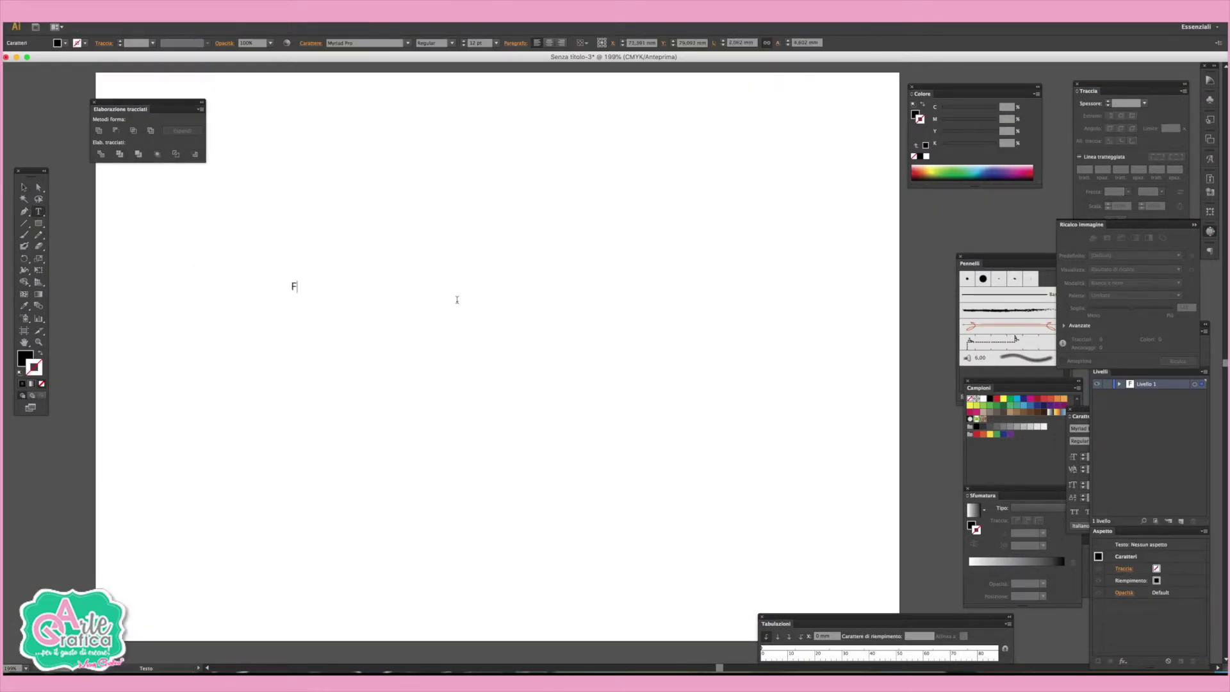
type("elice")
key("Escape")
left_click_drag(535, 294, 396, 276)
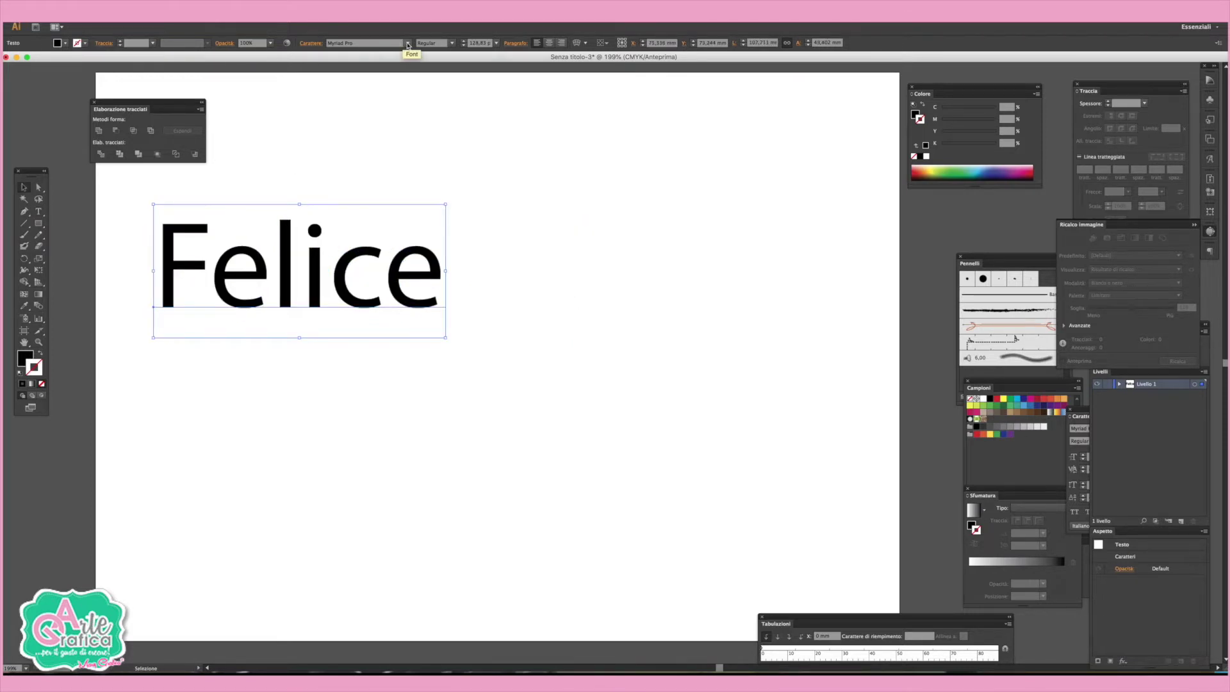
left_click(368, 43)
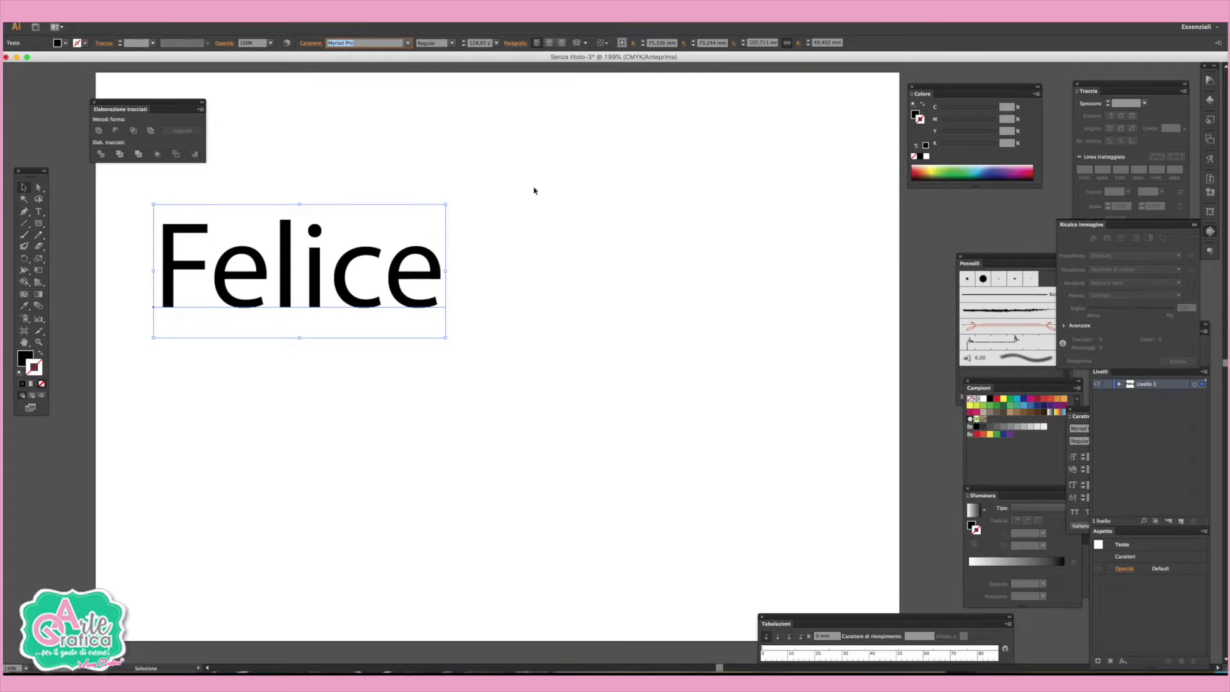
key("Down")
key("Down")
key("Down")
key("Down")
key("Down")
key("Down")
key("Down")
key("Down")
key("Down")
key("Down")
key("Down")
key("Down")
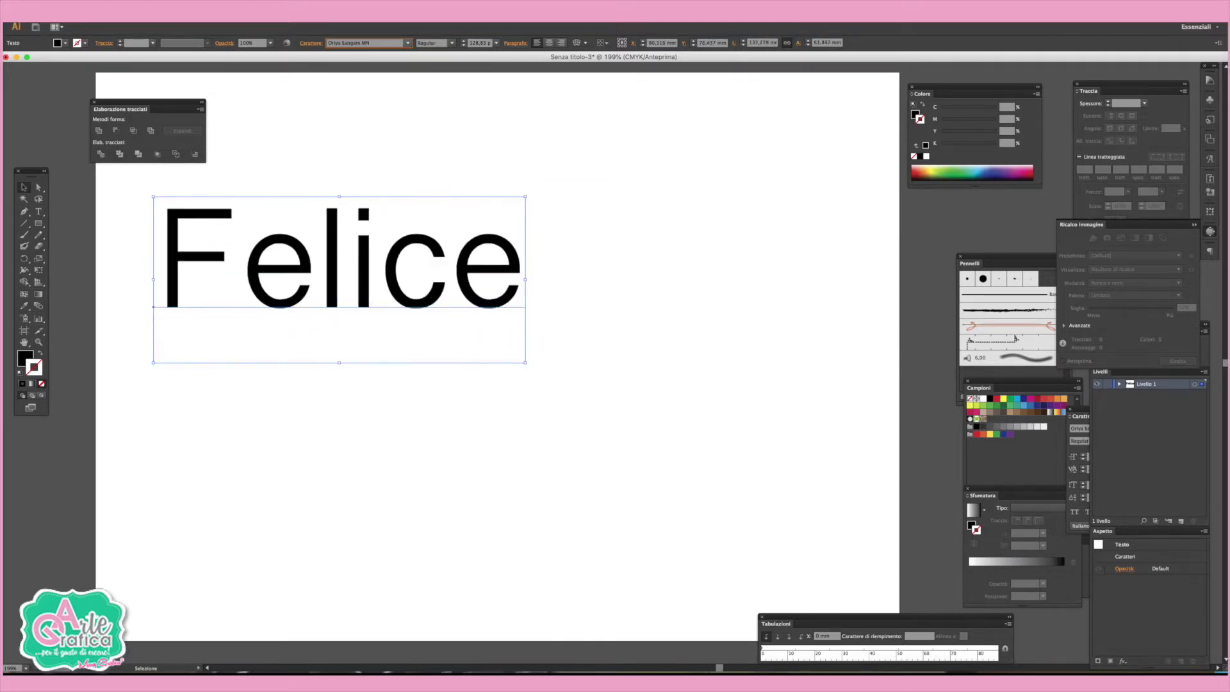
key("Down")
Make the initial F lowercase and reposition the 'felice' text
left_click_drag(195, 269, 152, 269)
type("f")
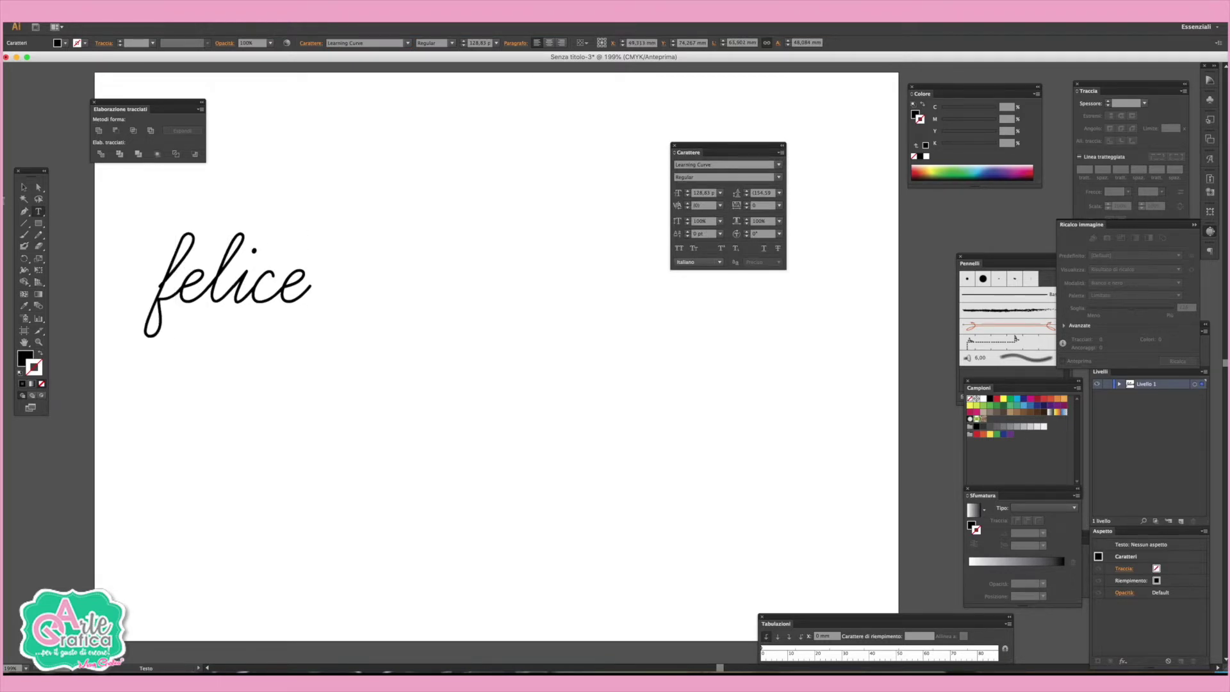
left_click(24, 187)
mouse_move(285, 297)
left_mouse_down()
mouse_move(364, 337)
mouse_move(342, 333)
left_mouse_up()
Duplicate 'felice' to its right, retype the copy as 'festa', and zoom in
left_click_drag(227, 332, 420, 341)
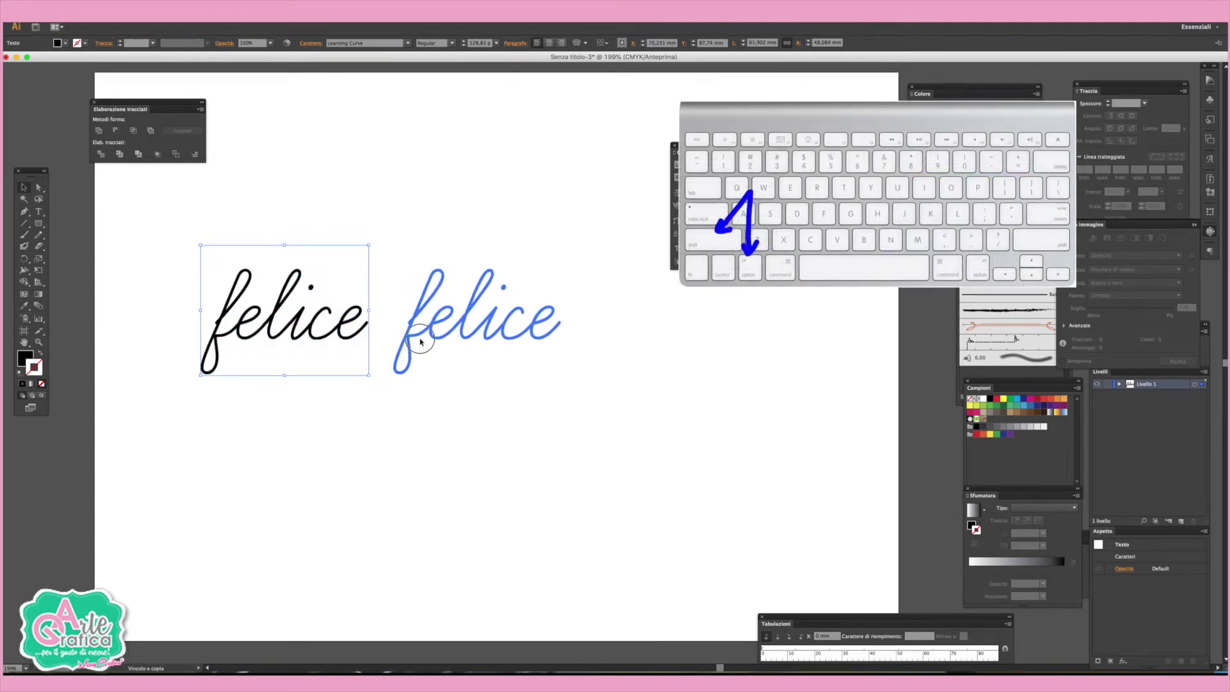
double_click(464, 328)
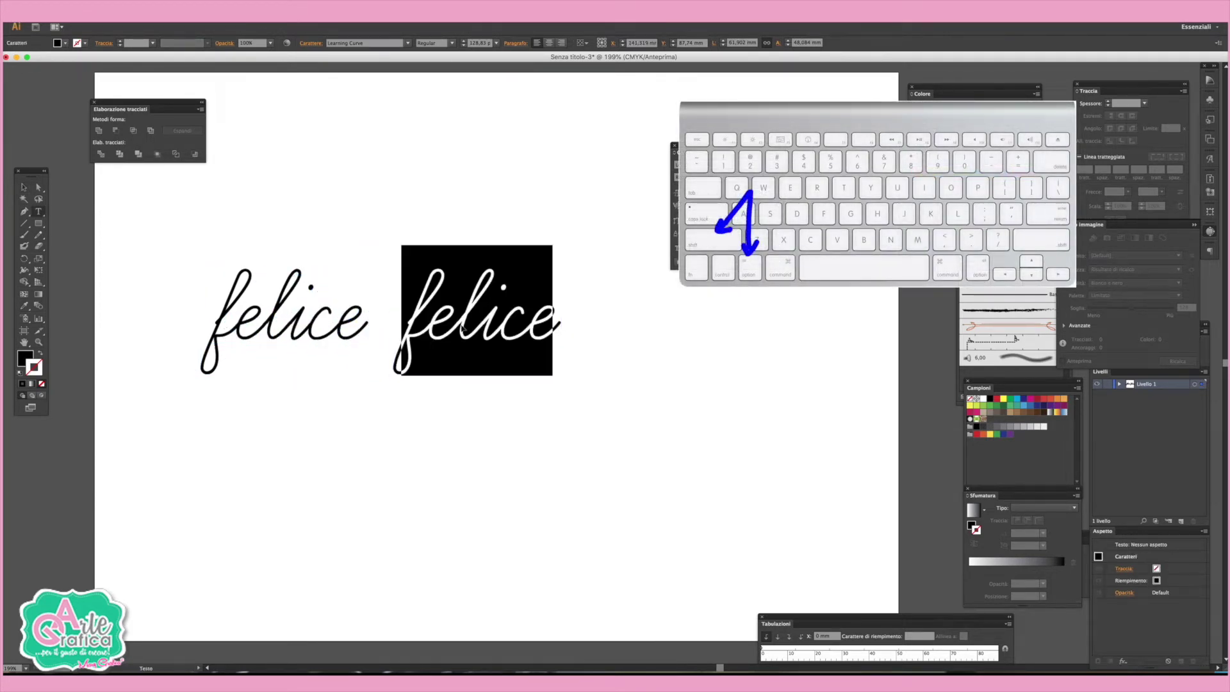
type("festa")
key("Escape")
left_click(372, 222)
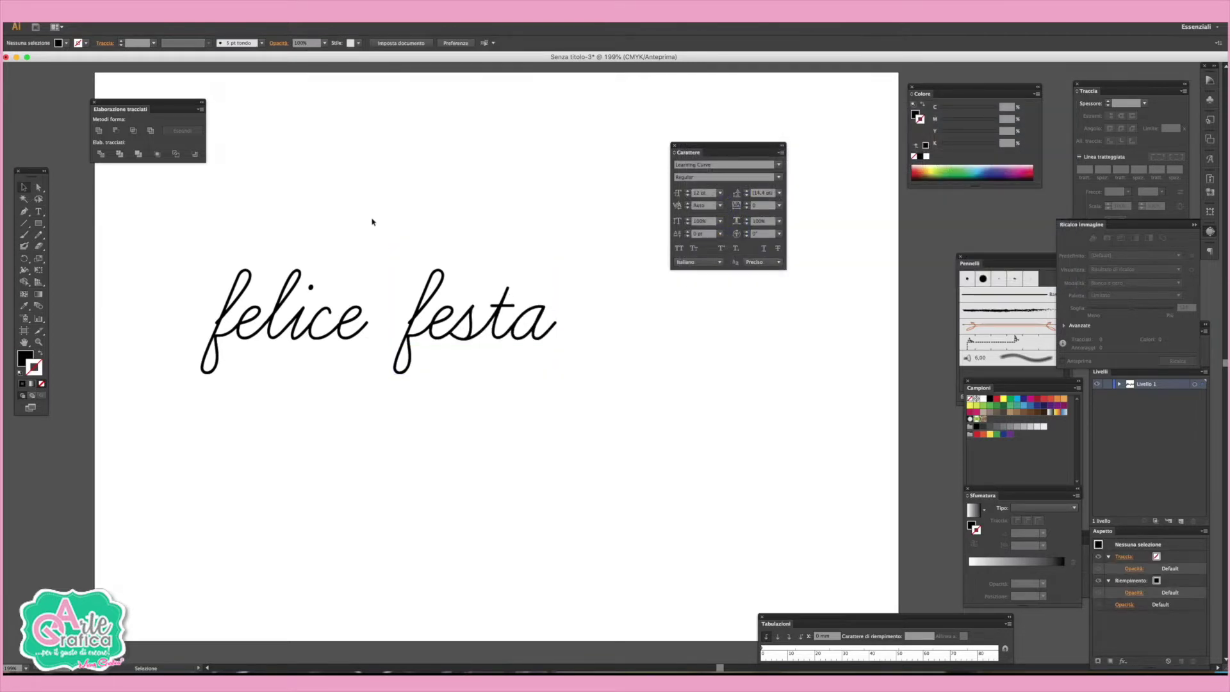
key("ctrl+plus")
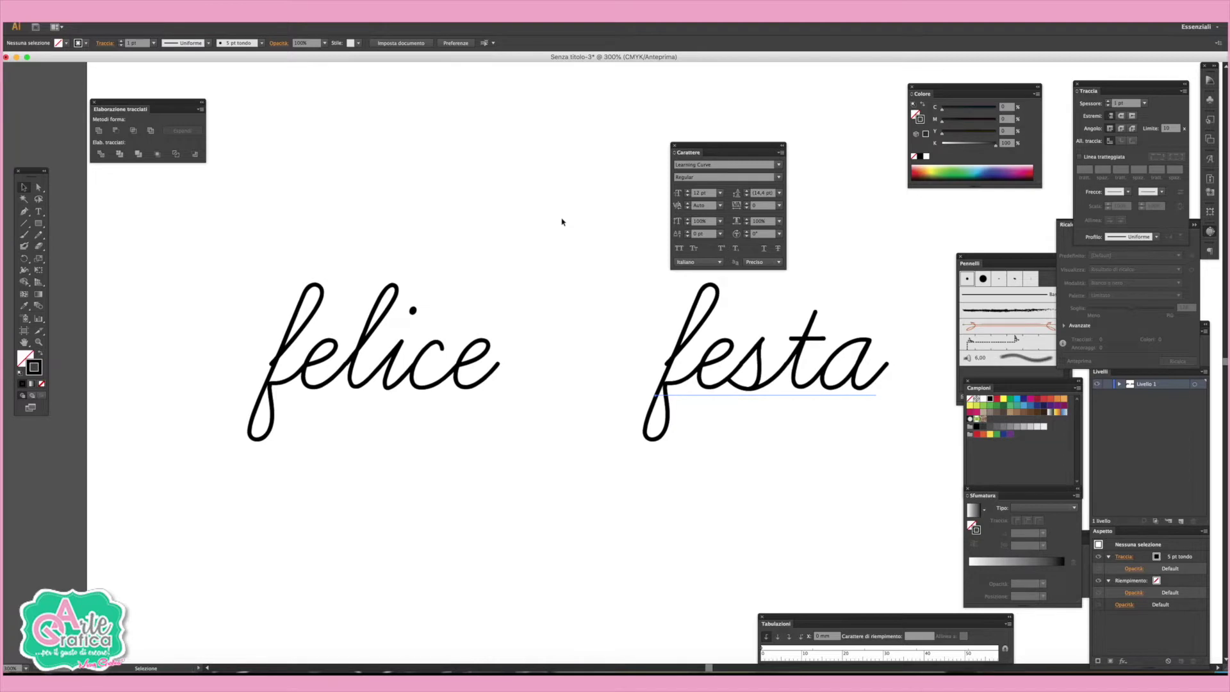
Nudge 'festa' closer and draw a tall outline ellipse between the two words
left_click_drag(734, 360, 717, 360)
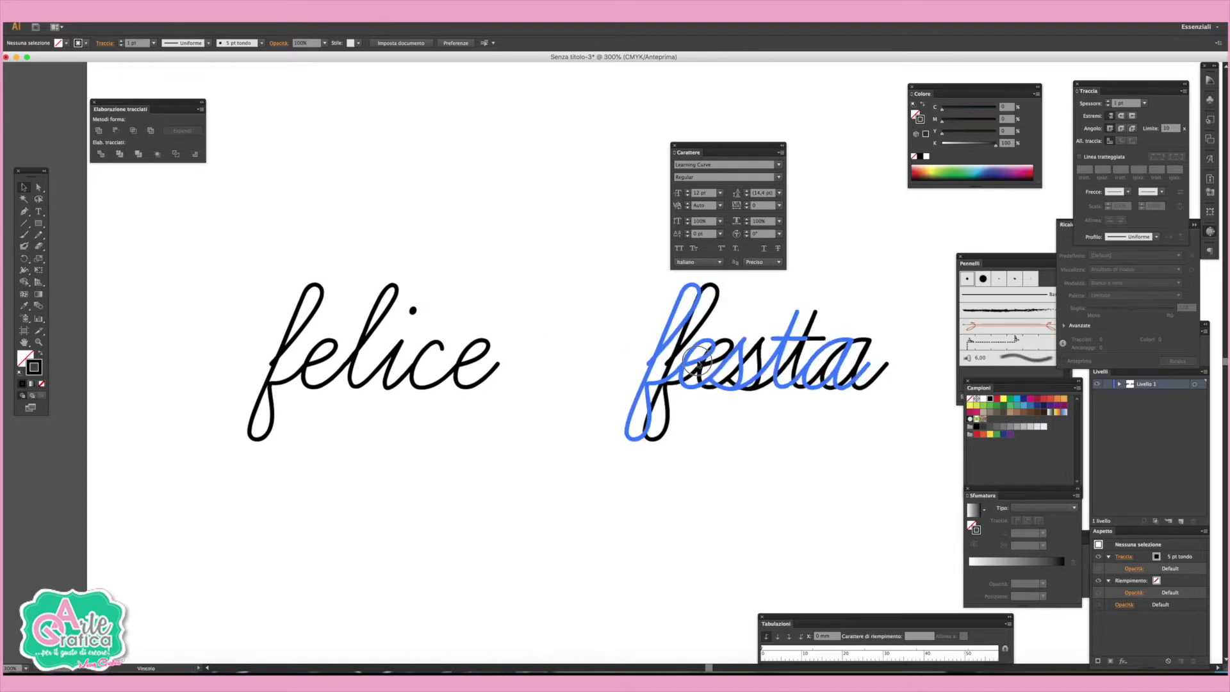
left_click(537, 296)
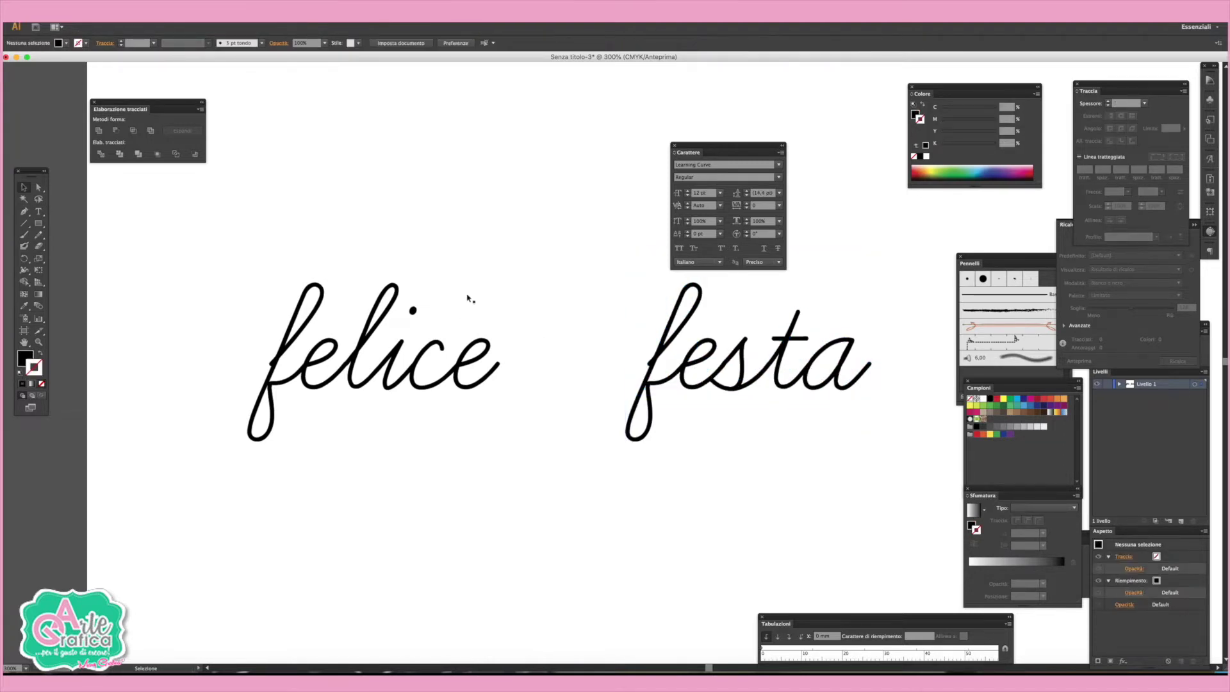
left_click(40, 225)
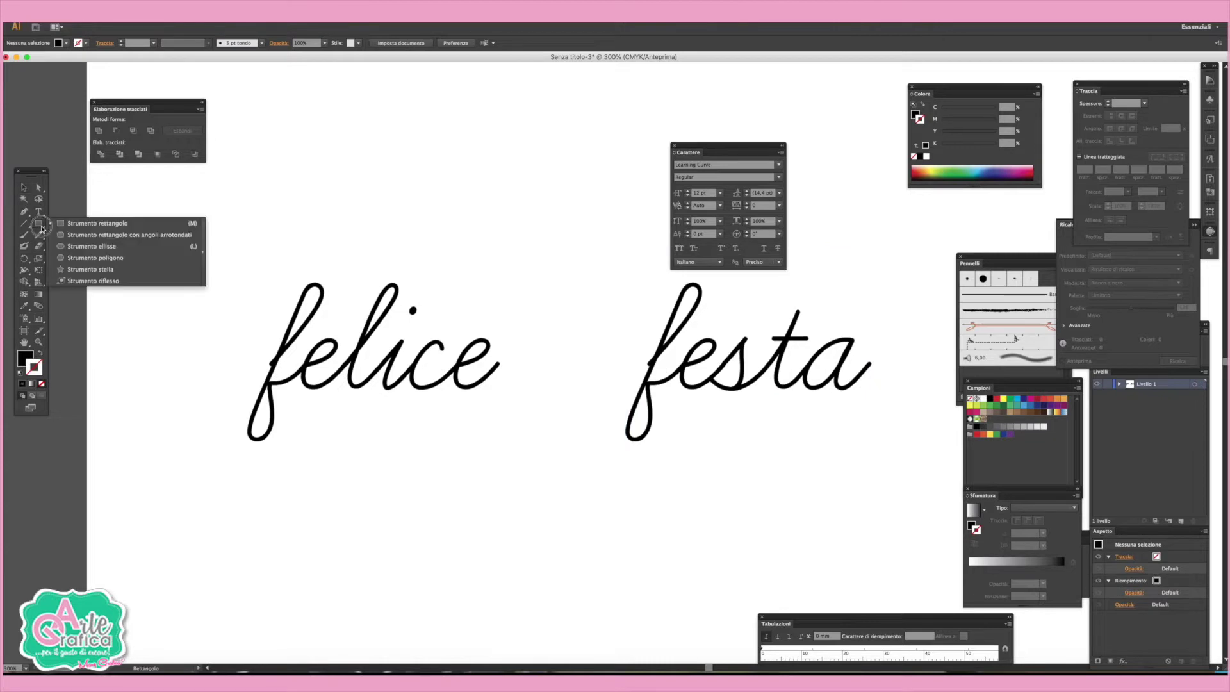
left_click(81, 248)
left_click_drag(503, 199, 542, 325)
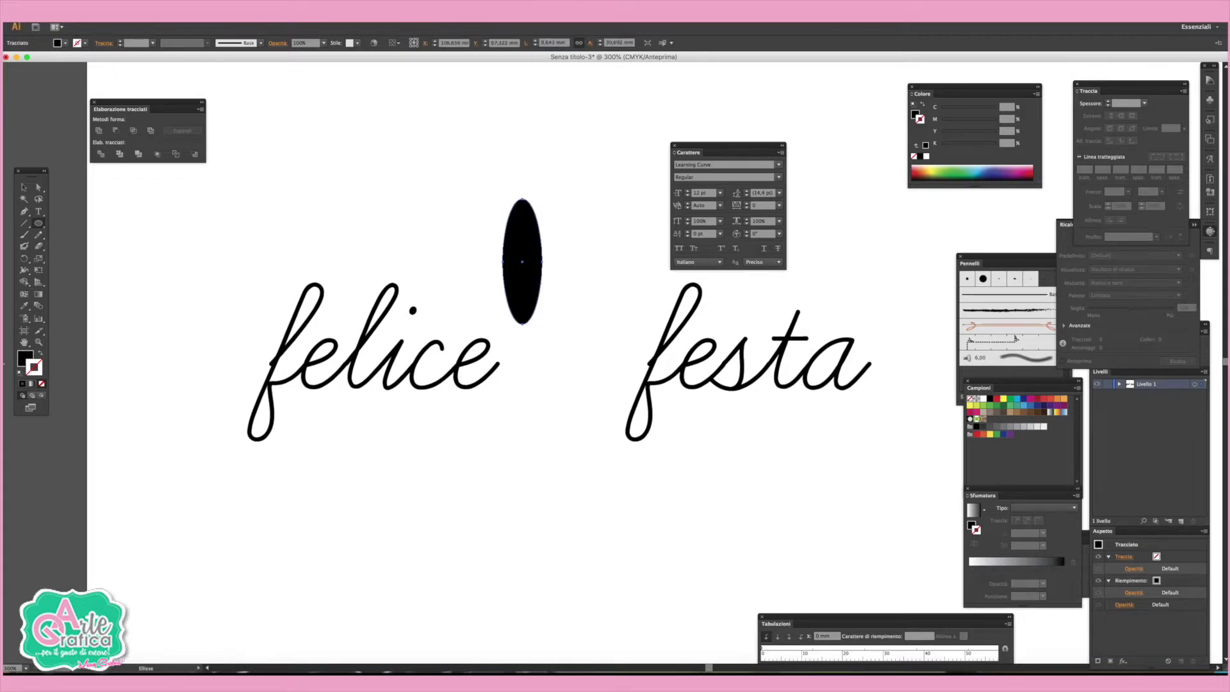
left_click(40, 353)
Tilt the ellipse about 30°, copy it, and mirror the copy so they cross
left_click(29, 191)
left_click_drag(544, 326, 575, 297)
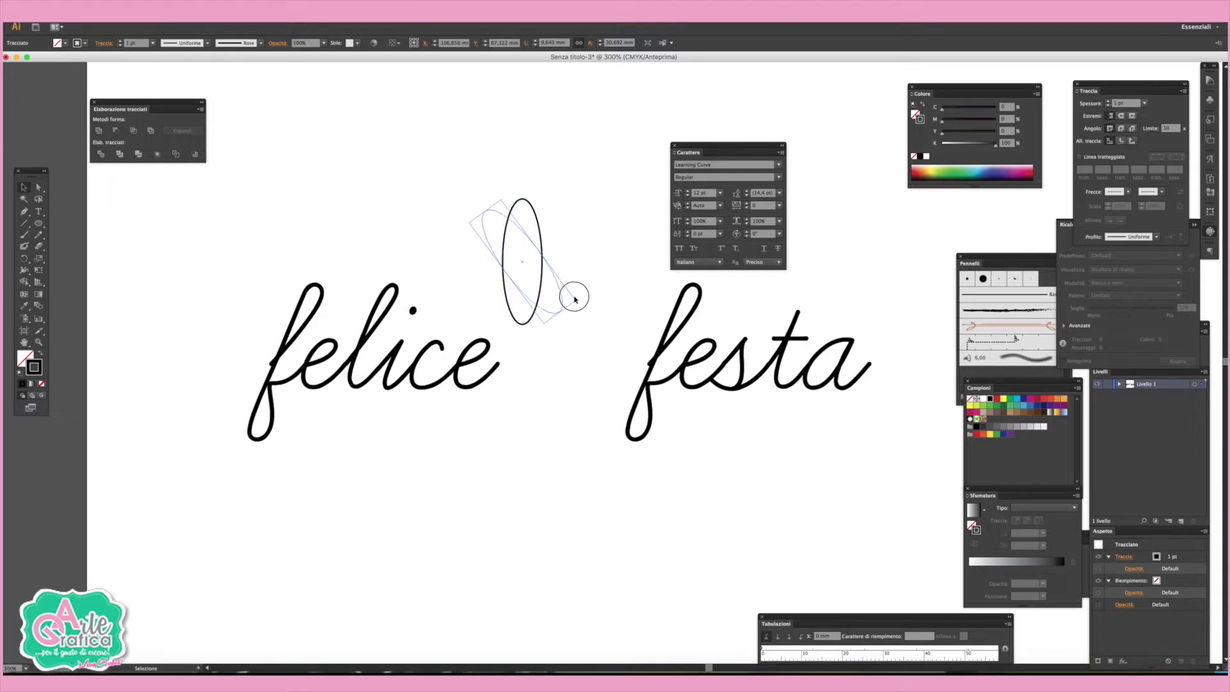
left_click_drag(524, 264, 566, 290)
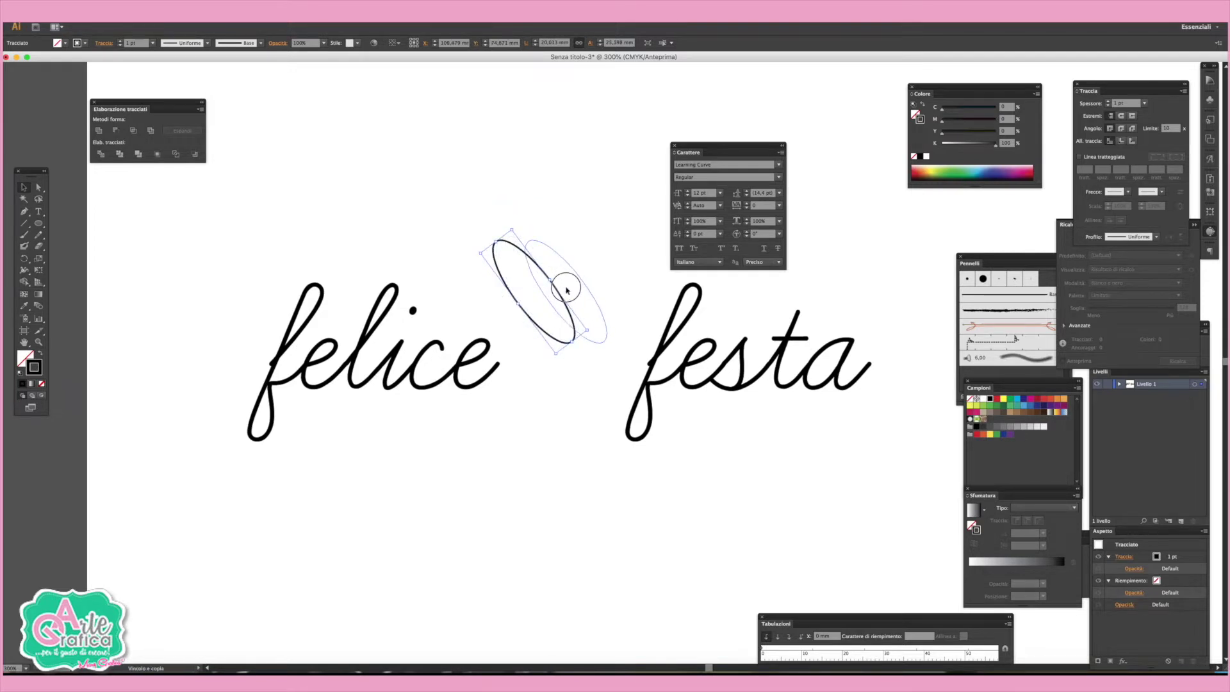
left_click_drag(566, 290, 567, 291)
left_click_drag(24, 258, 82, 273)
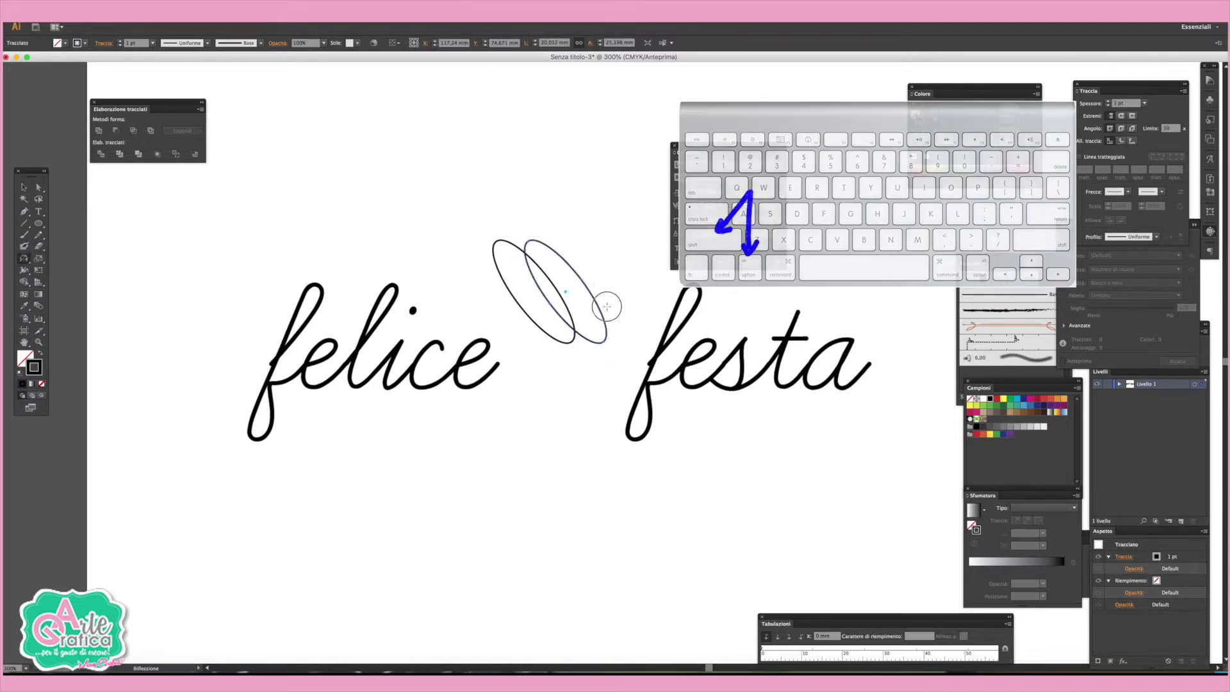
left_click_drag(610, 264, 604, 258)
left_click(24, 187)
left_click(570, 219)
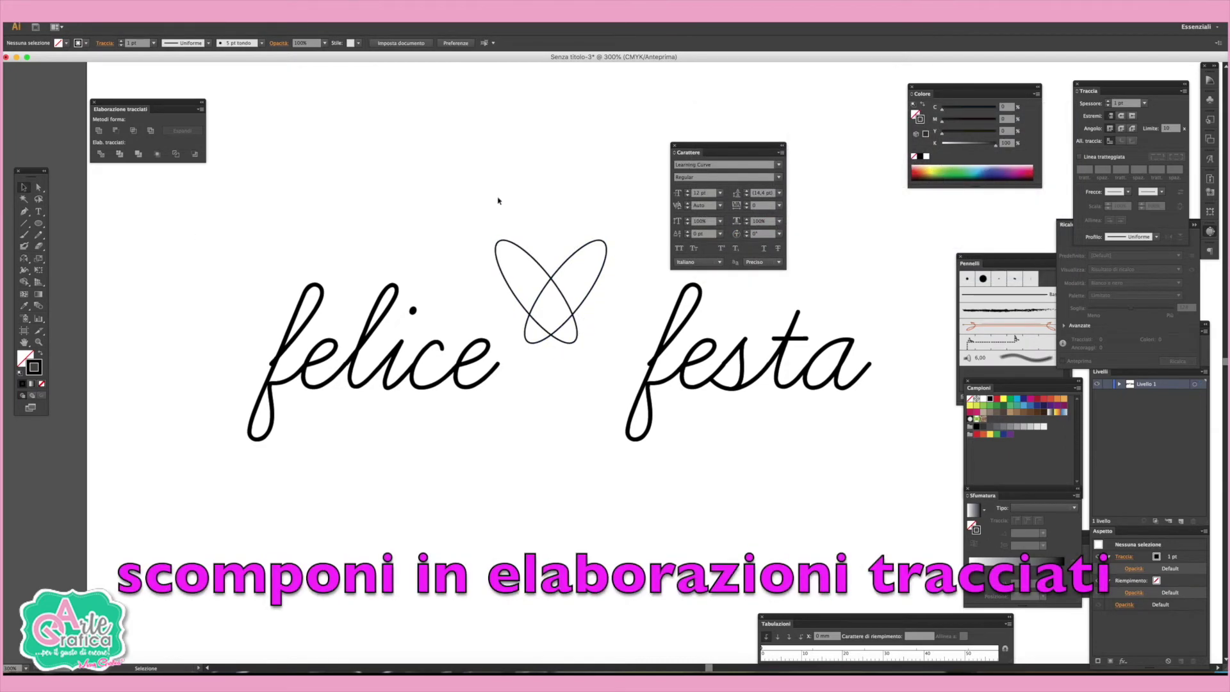
Divide the crossed ellipses with Pathfinder and delete the lower pieces, leaving a heart
left_click_drag(499, 200, 586, 338)
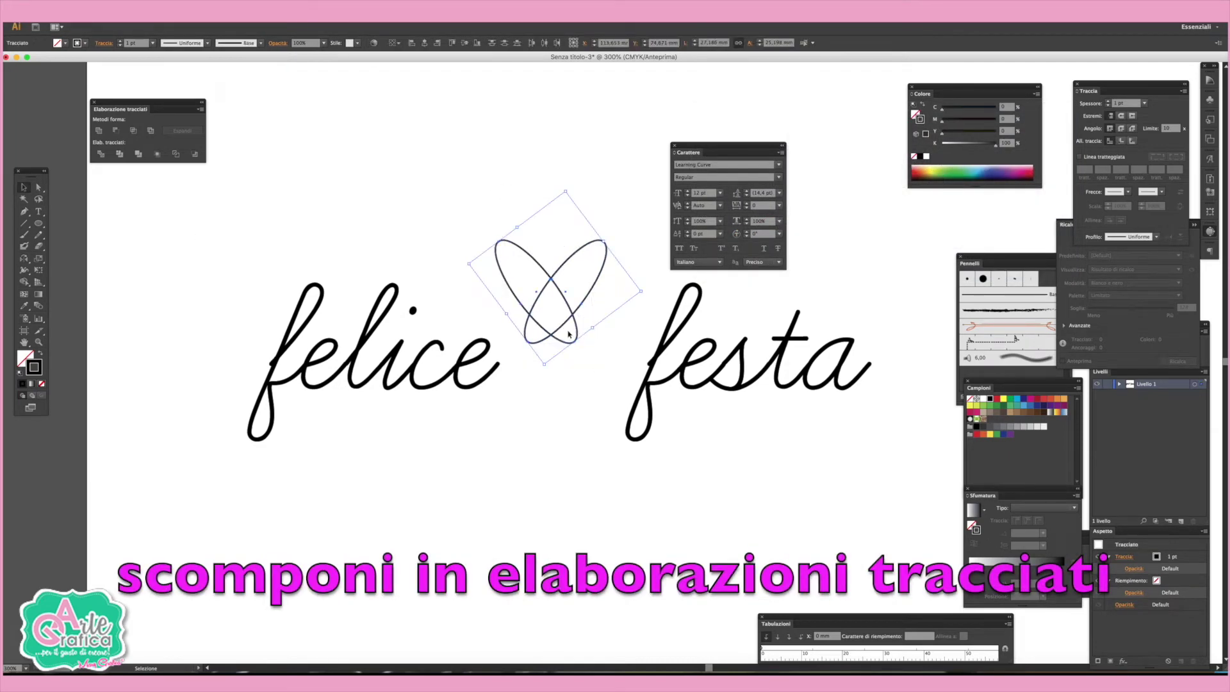
left_click(101, 155)
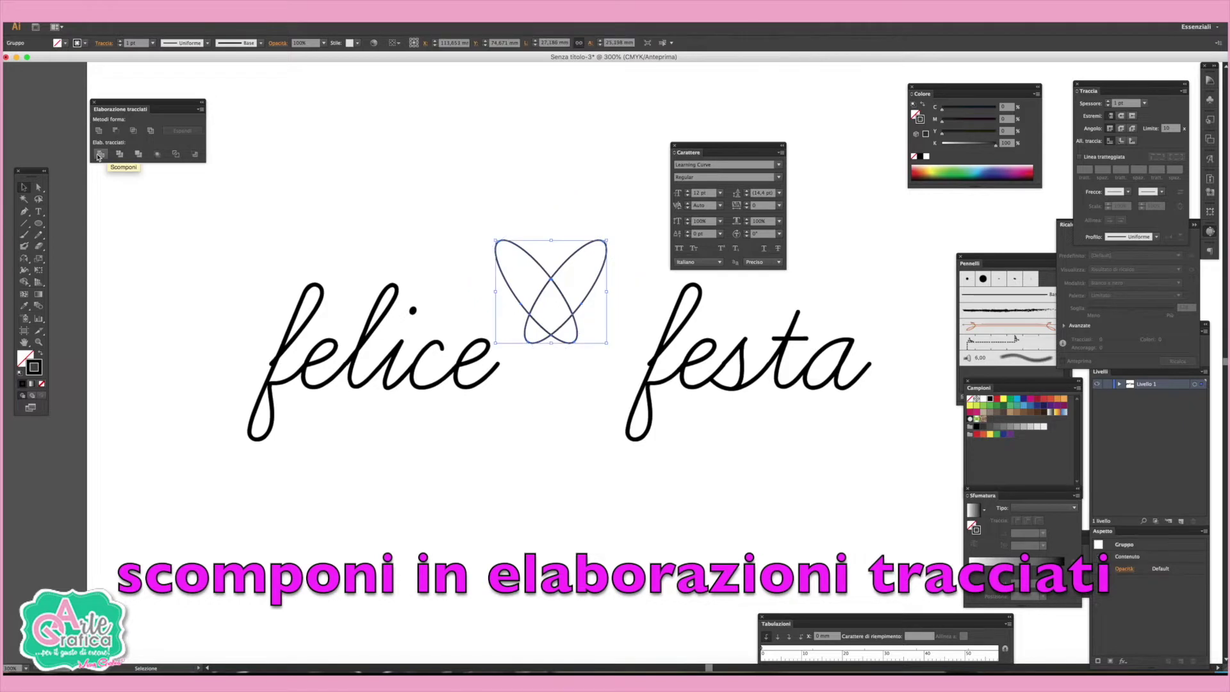
key("a")
left_click(575, 336)
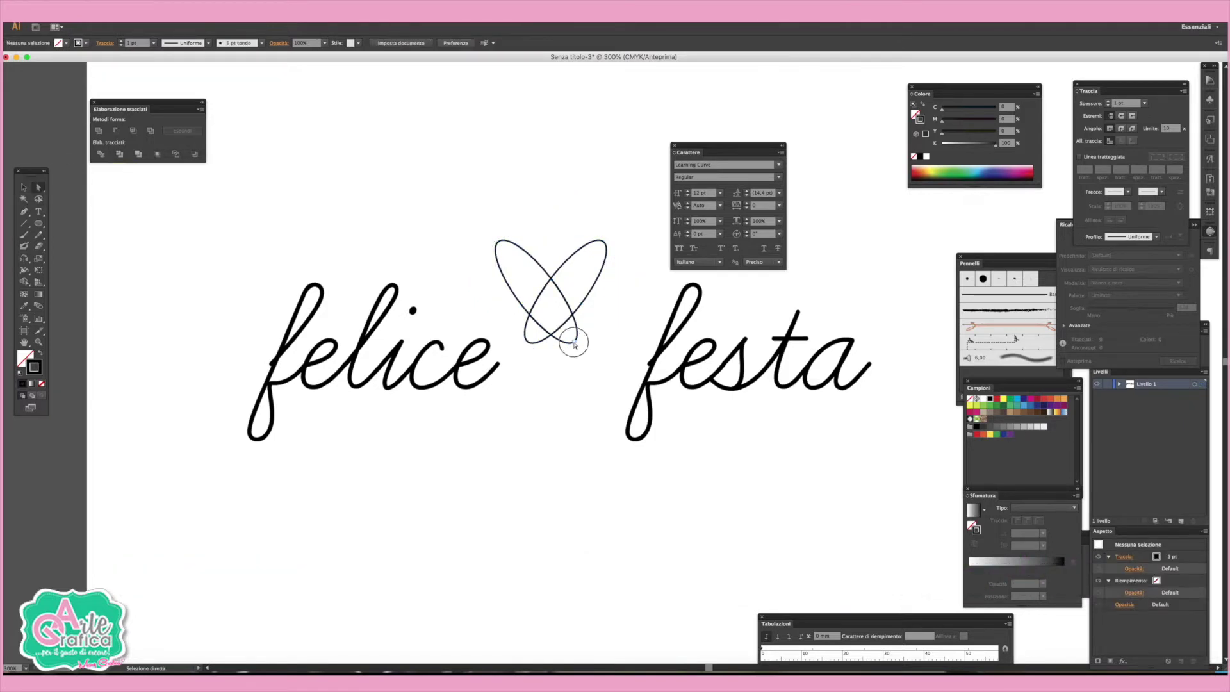
key("Delete")
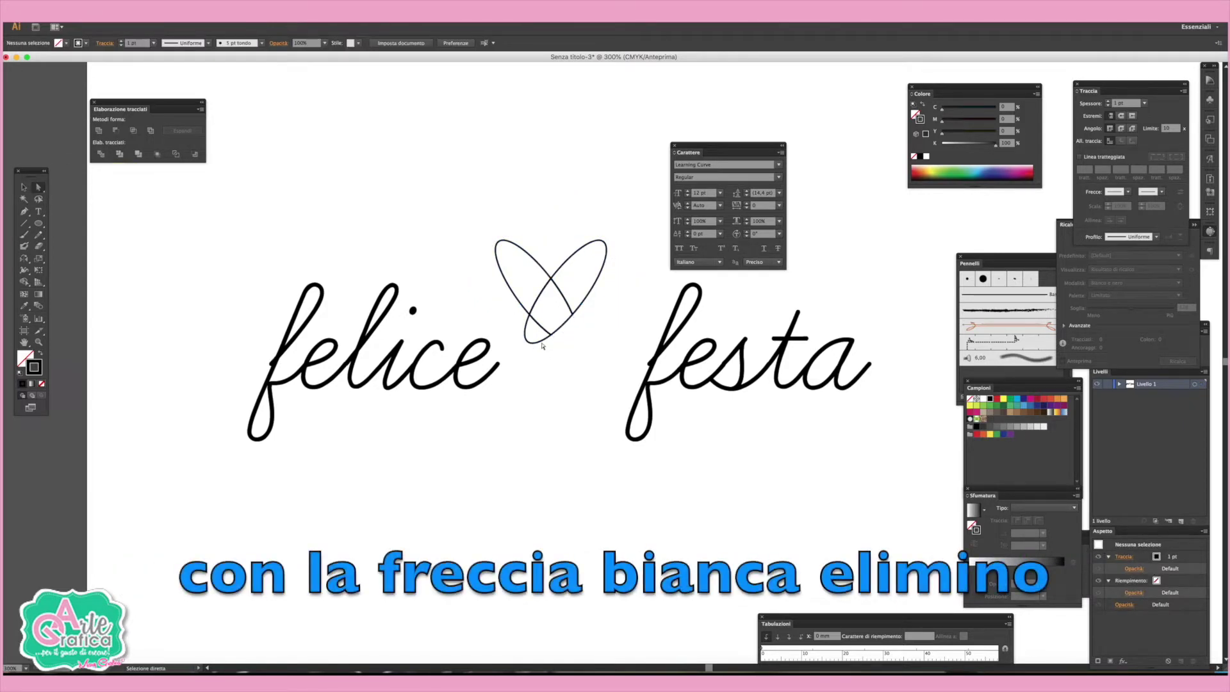
left_click(542, 345)
key("Delete")
Unite the heart pieces into one shape and lower it between felice and festa
left_click(24, 187)
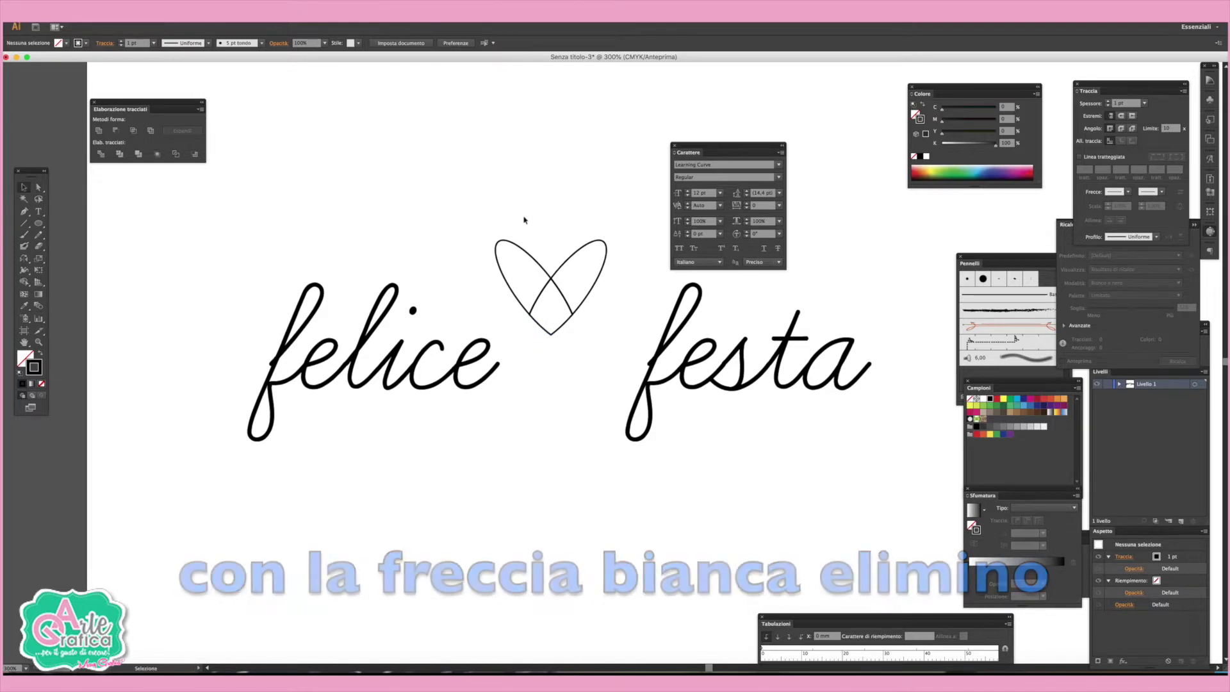
left_click_drag(507, 215, 620, 323)
left_click(99, 130)
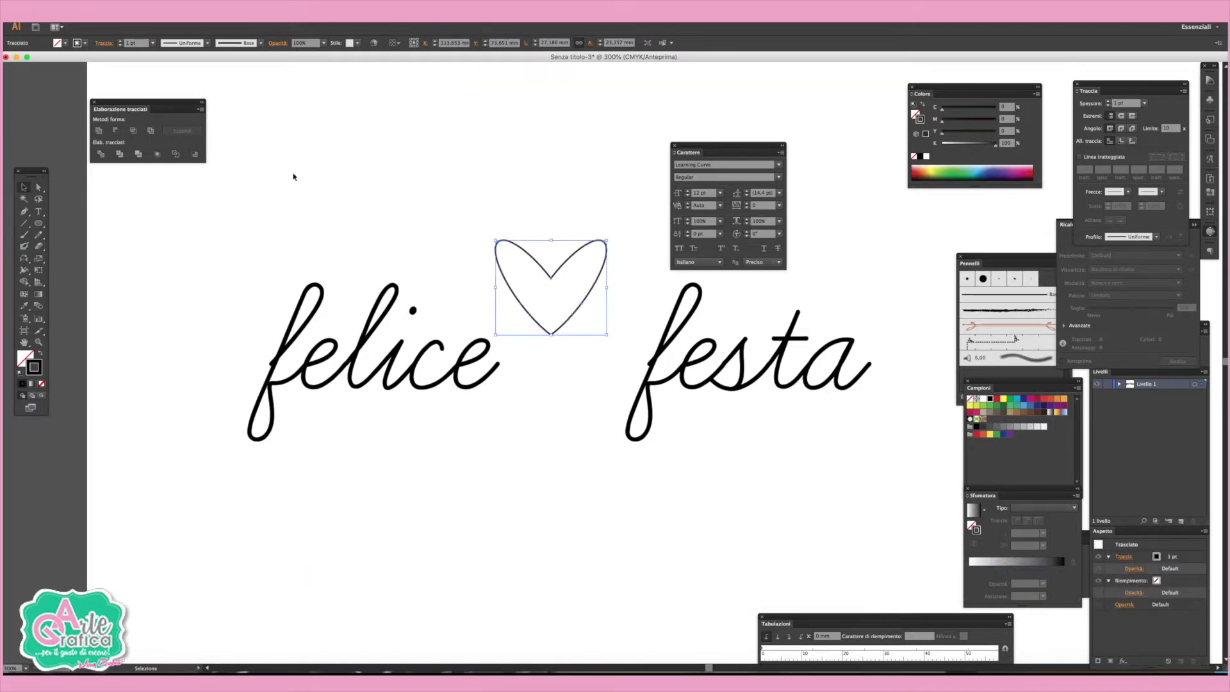
key("shift+r")
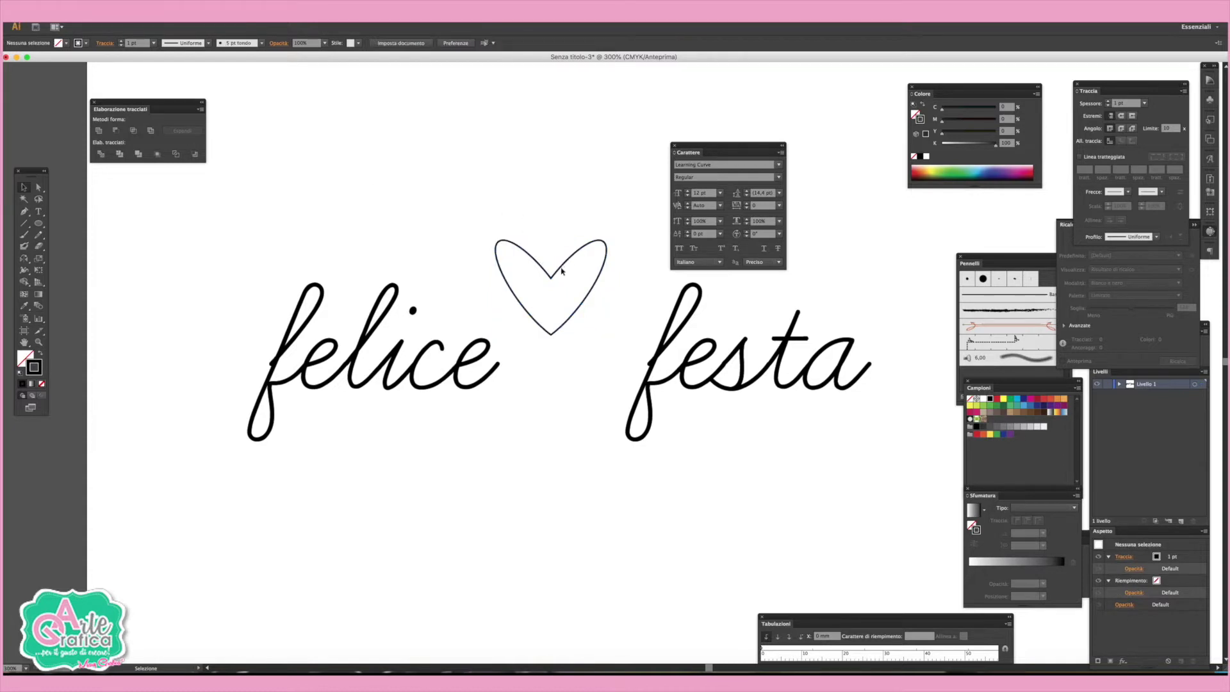
left_click_drag(563, 275, 575, 322)
key("v")
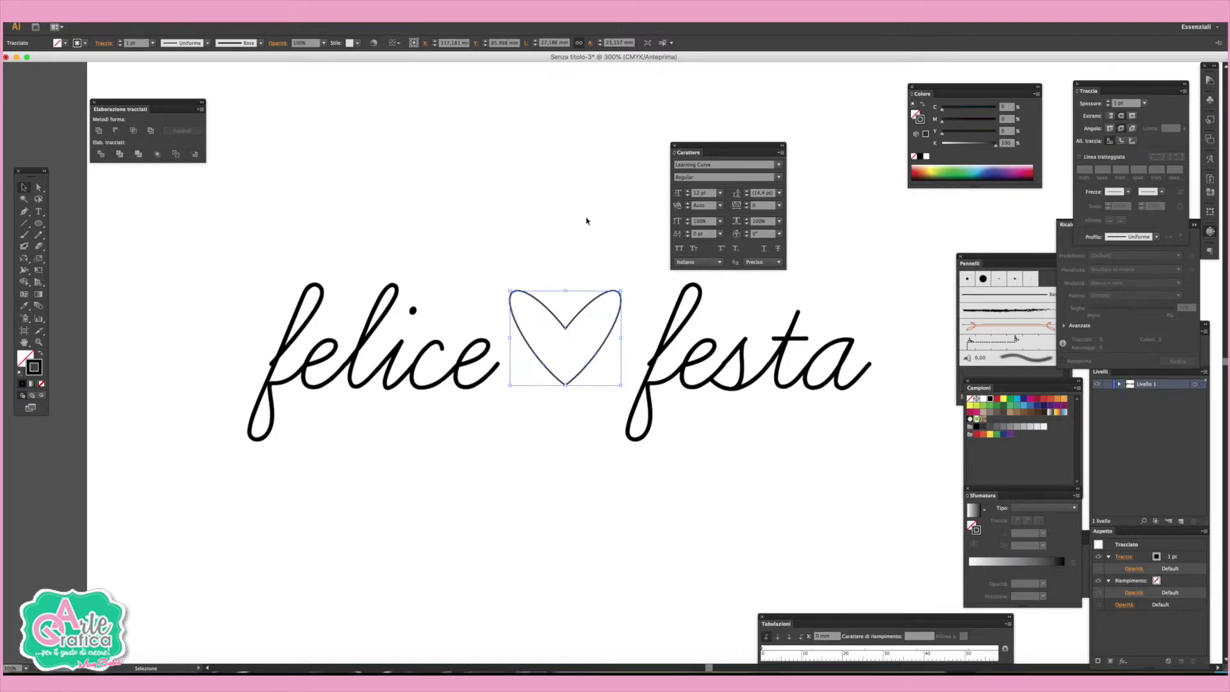
Show the Stroke panel and start a Pen path at the tail of felice's final e
left_click(606, 221)
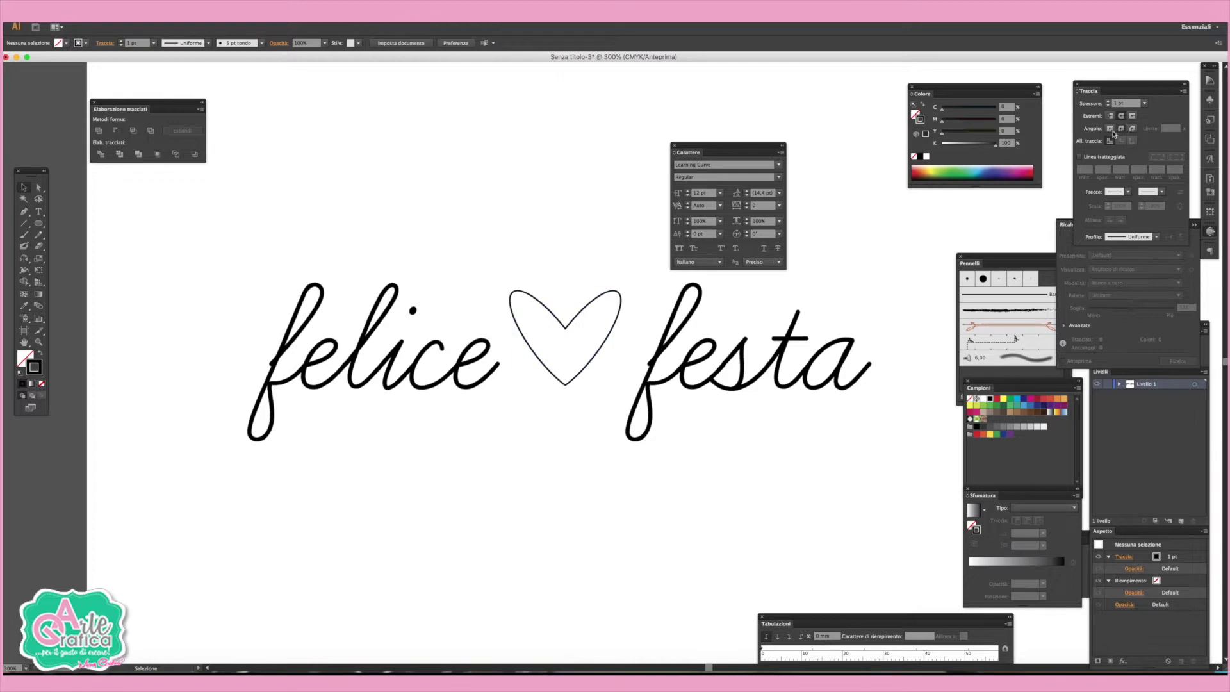
left_click(304, 10)
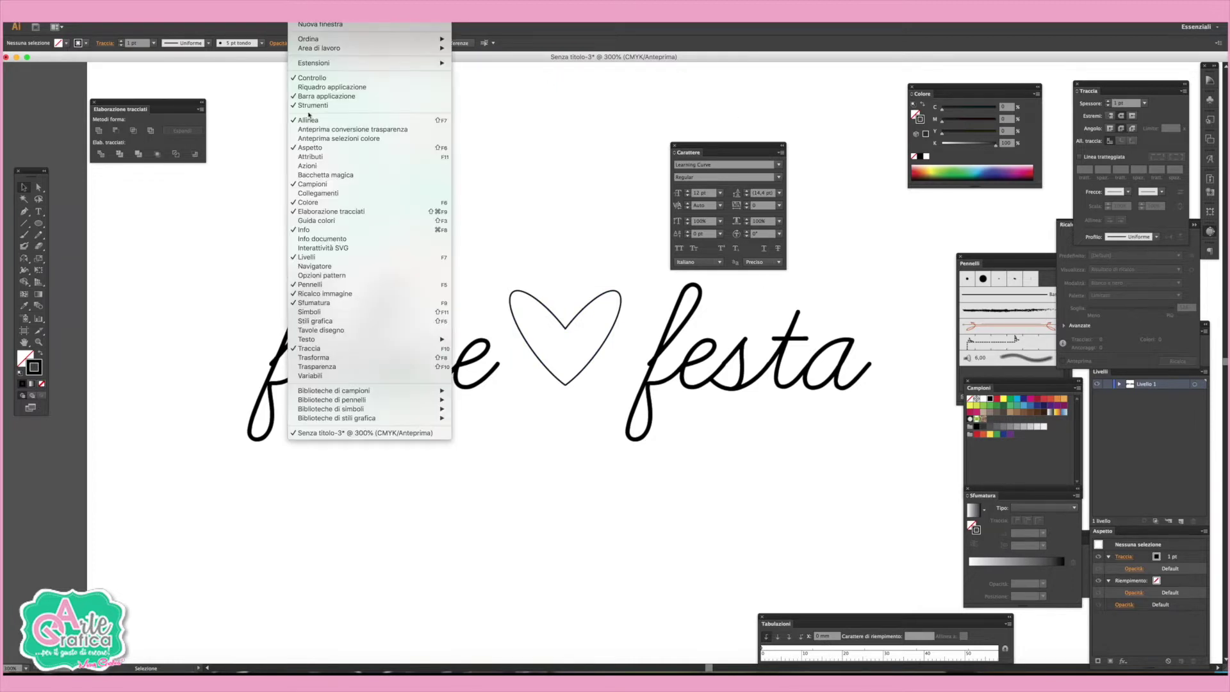
left_click(312, 351)
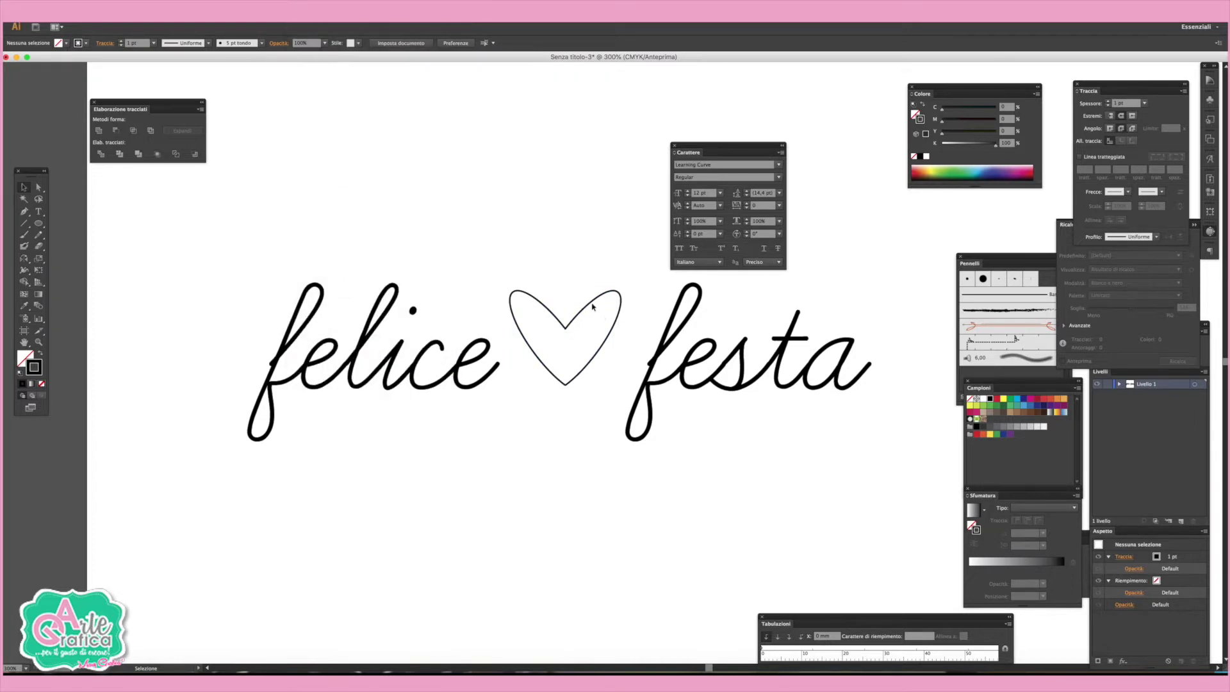
left_click(37, 188)
left_click(26, 214)
left_click(457, 370)
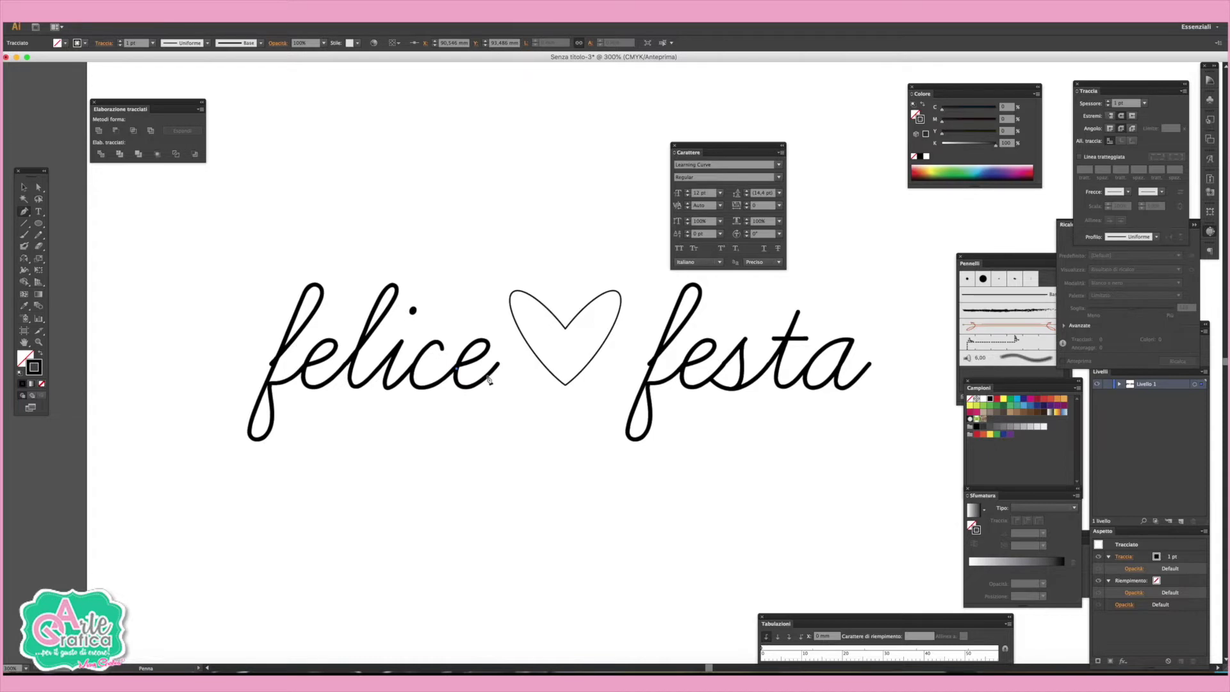
Draw and shape a curve from felice's final e down to the heart's bottom point
scroll(489, 380, "up", 1)
scroll(489, 380, "up", 1)
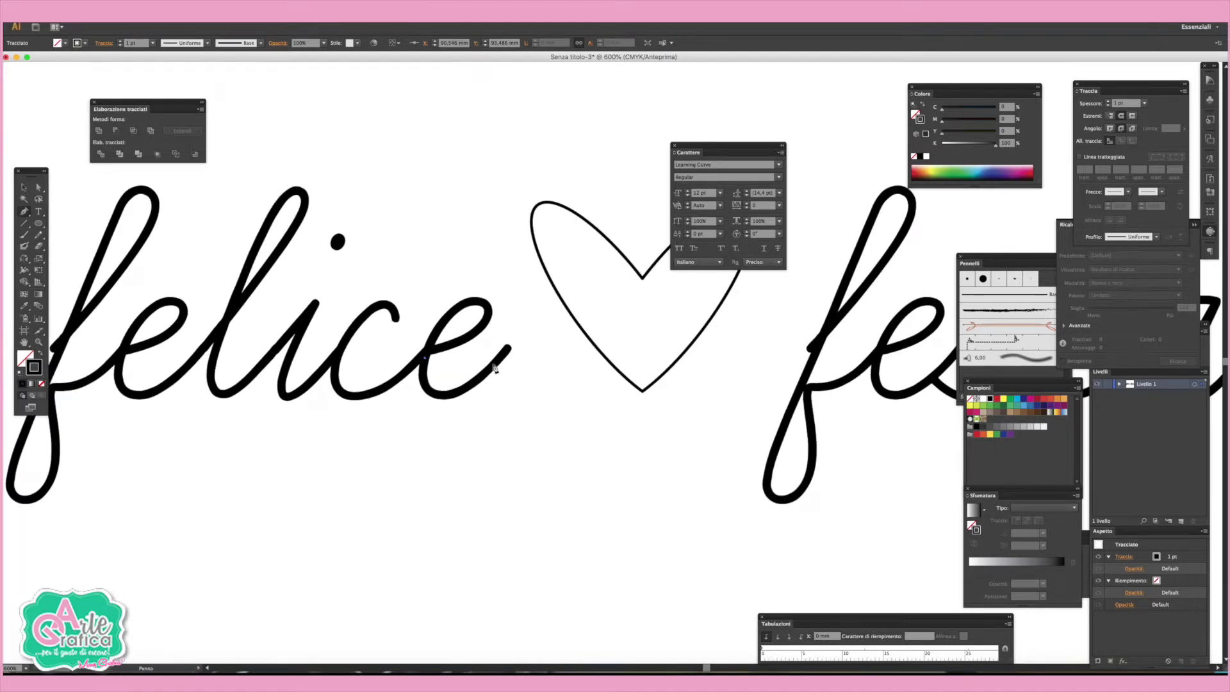
mouse_move(510, 348)
left_mouse_down()
mouse_move(581, 291)
mouse_move(607, 250)
left_mouse_up()
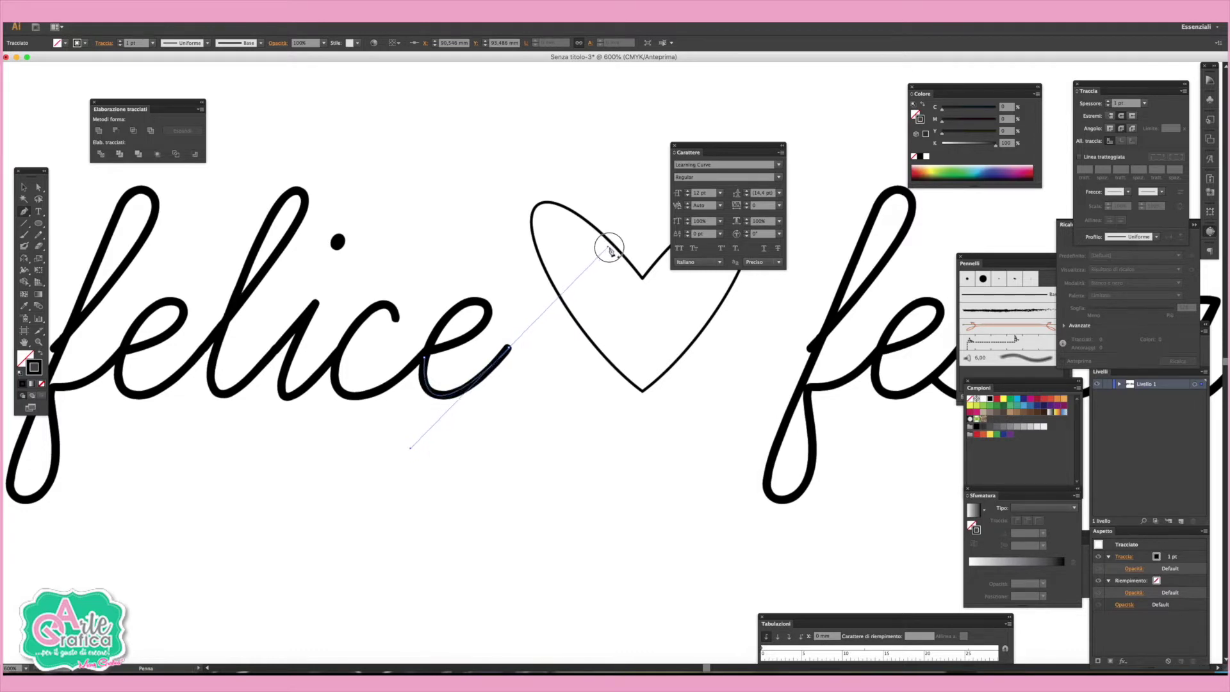
left_click_drag(607, 250, 612, 245)
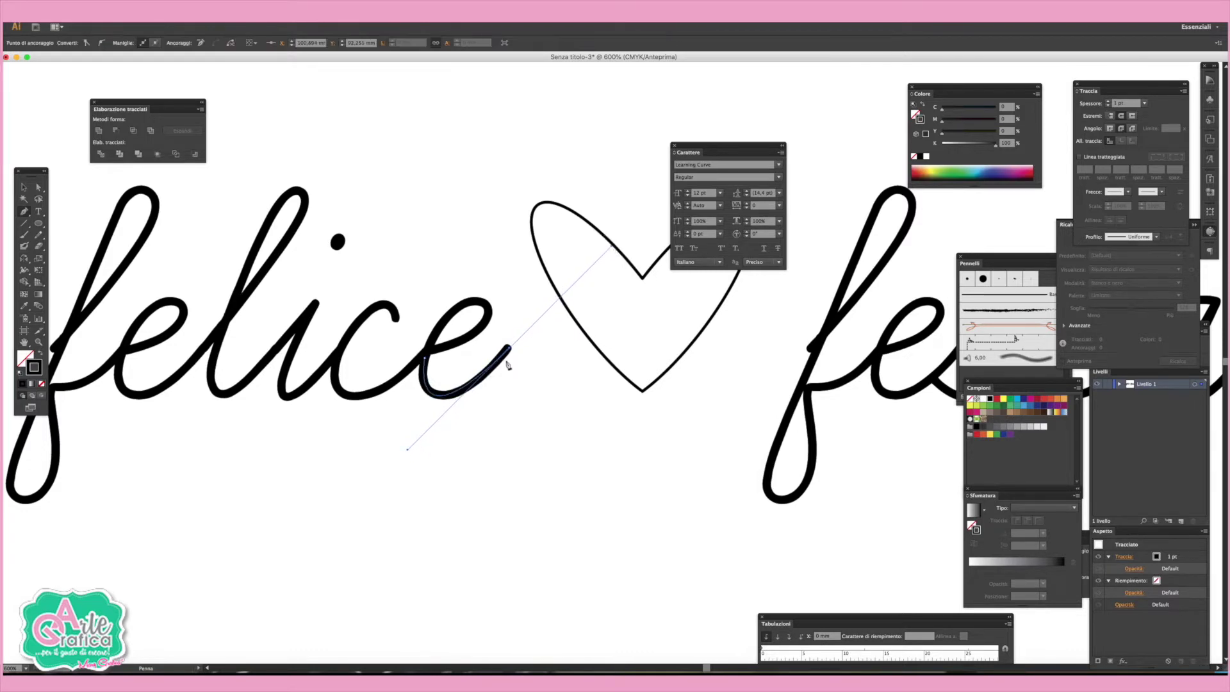
left_click(510, 349)
left_click(38, 187)
left_click_drag(510, 348, 648, 377)
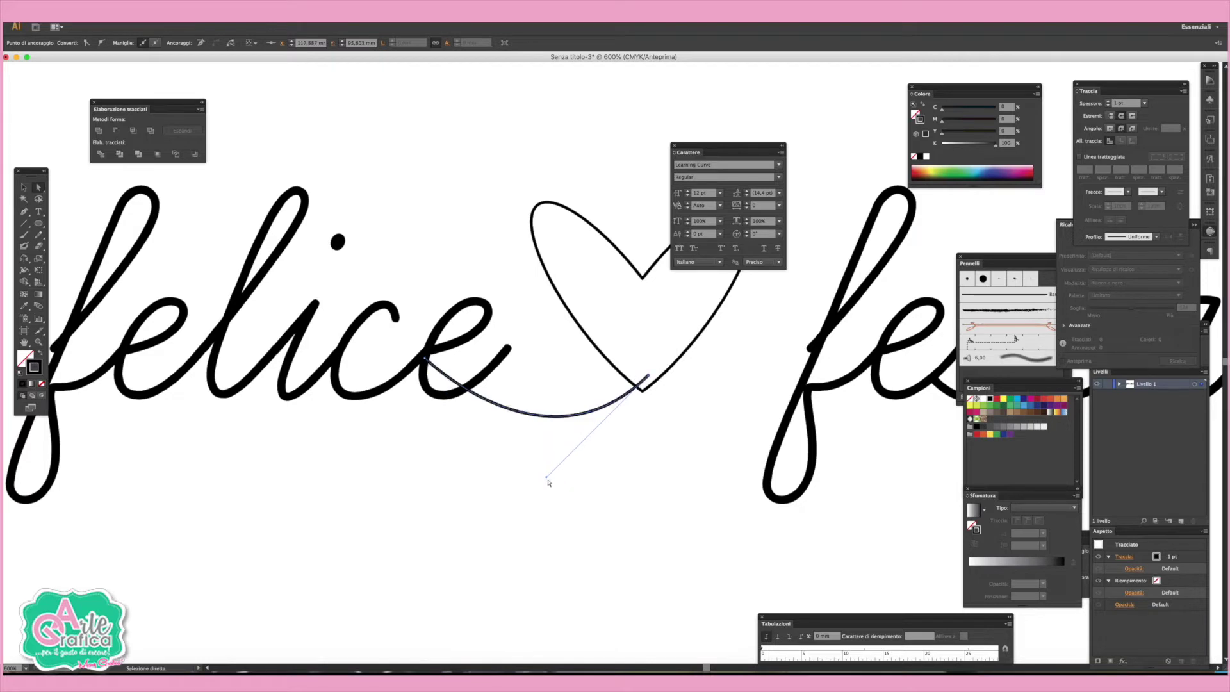
left_click_drag(547, 480, 402, 478)
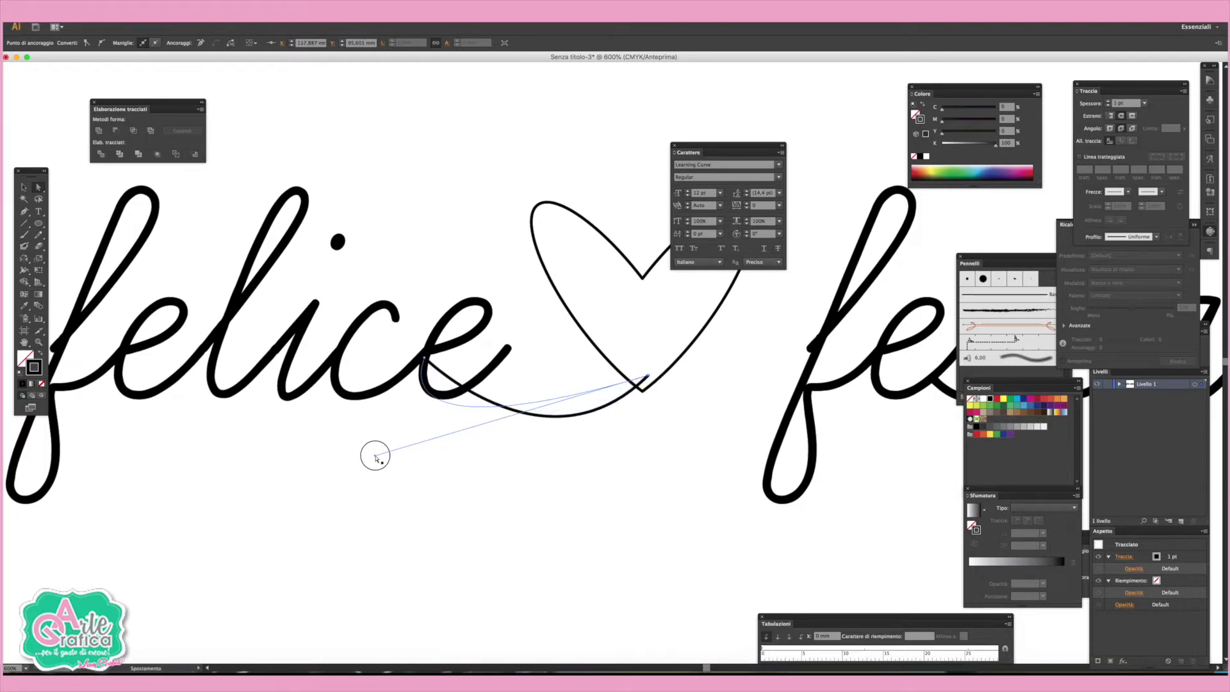
left_click_drag(402, 478, 375, 454)
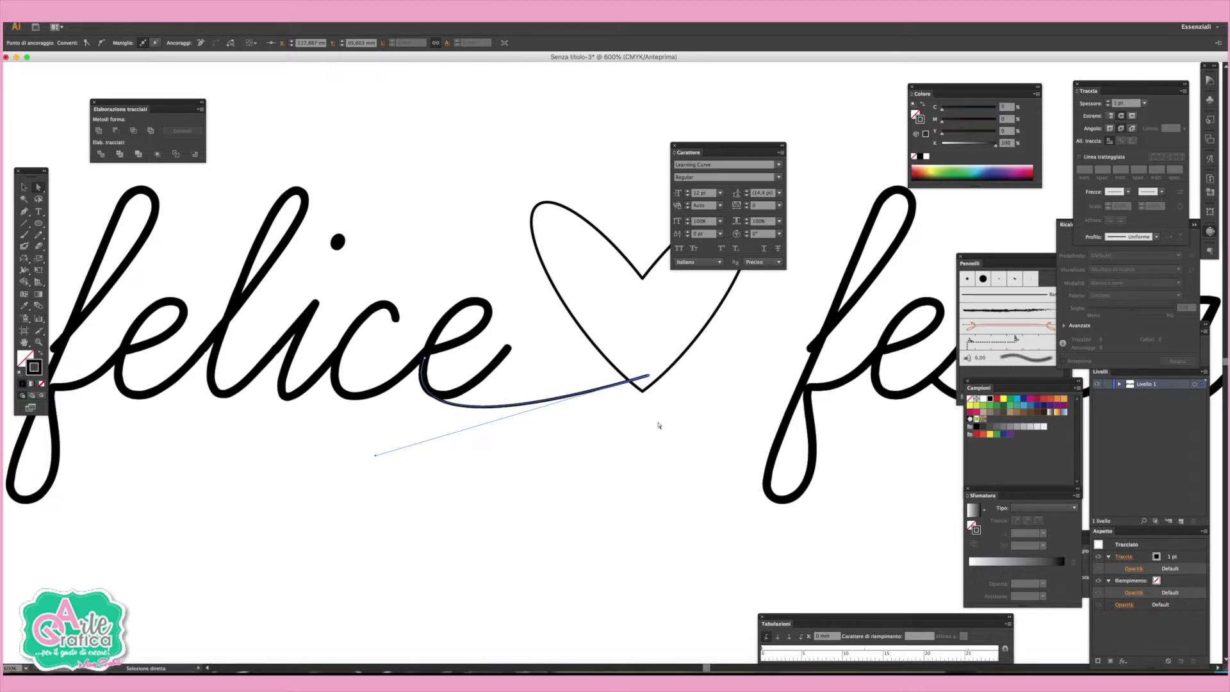
Move the heart up and right so its bottom meets the curve
key("v")
left_click_drag(645, 280, 647, 263)
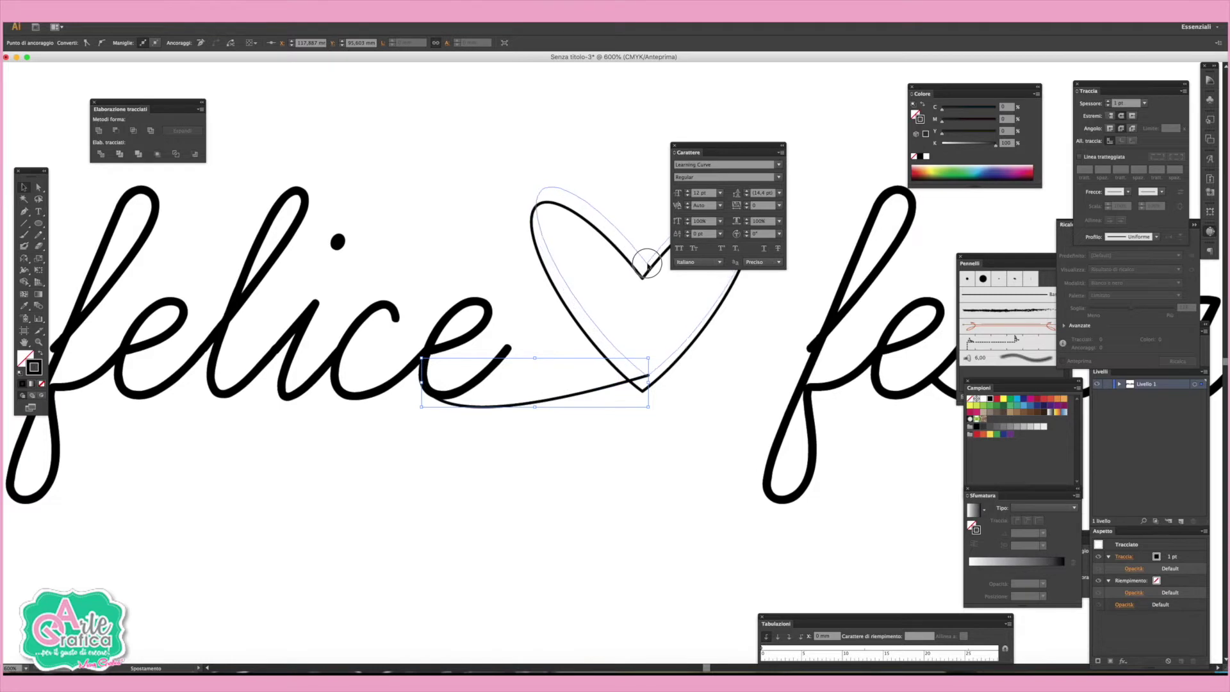
left_click_drag(647, 263, 650, 262)
left_click(705, 389)
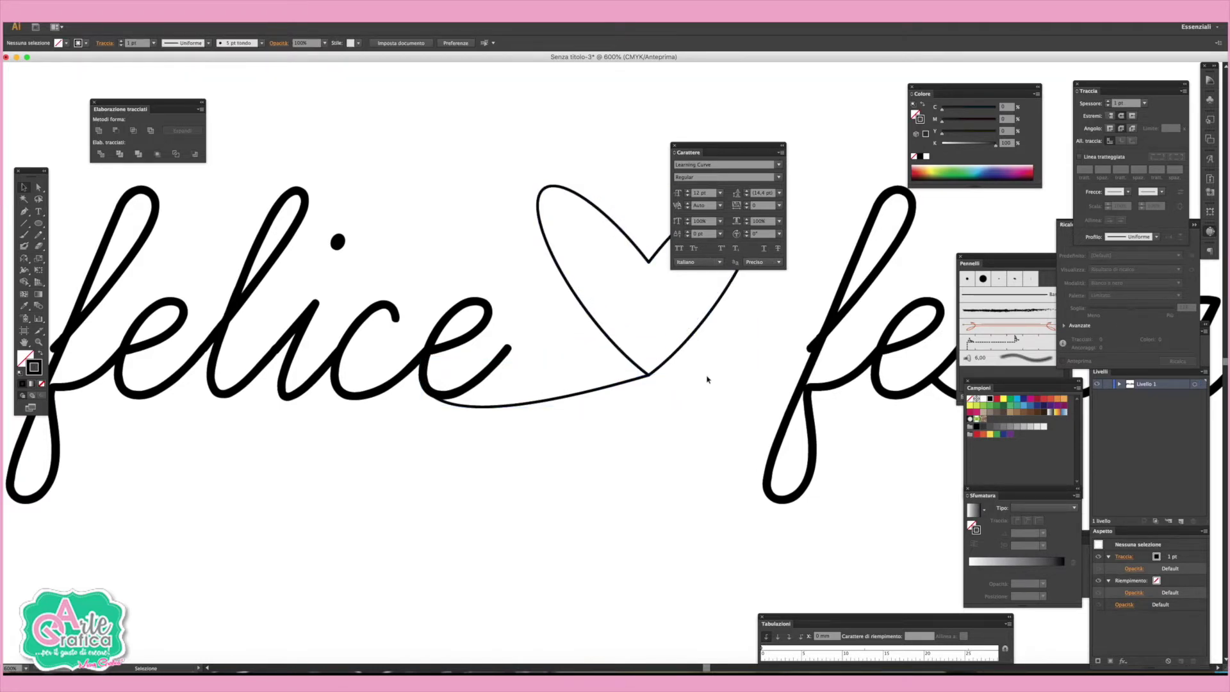
Draw a Pen curve from festa's f under the heart up to its left side
scroll(641, 378, "right", 1)
scroll(564, 378, "right", 4)
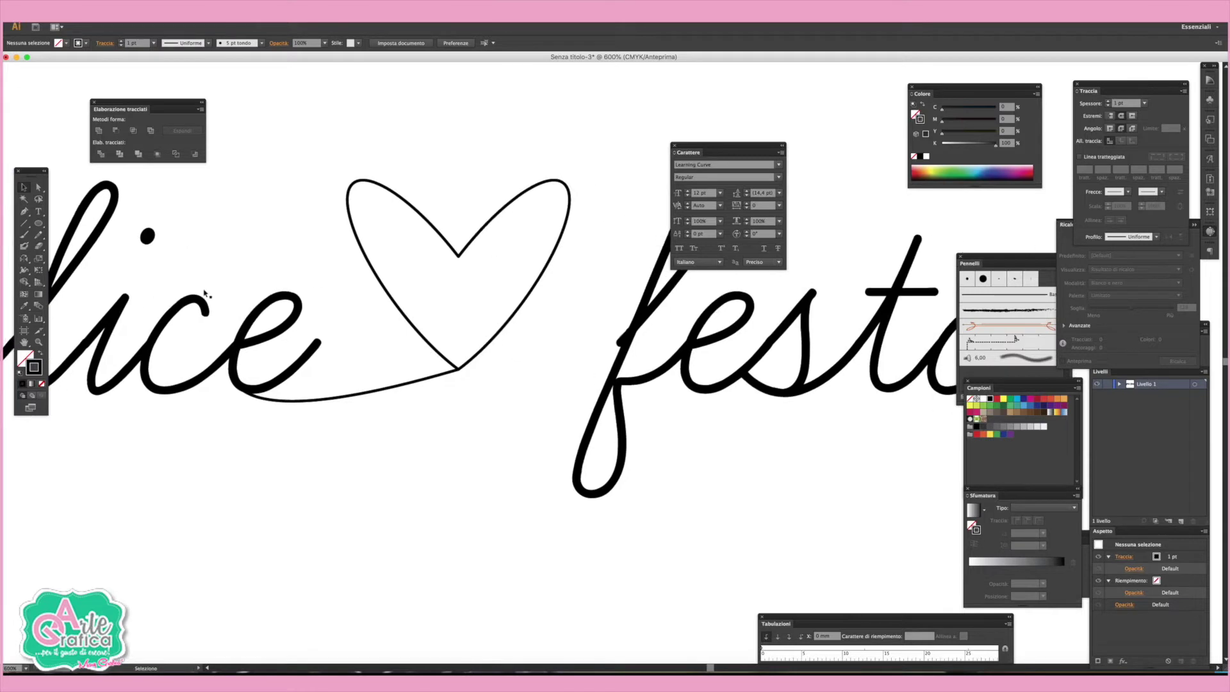
left_click(23, 211)
scroll(671, 294, "right", 3)
left_click(597, 282)
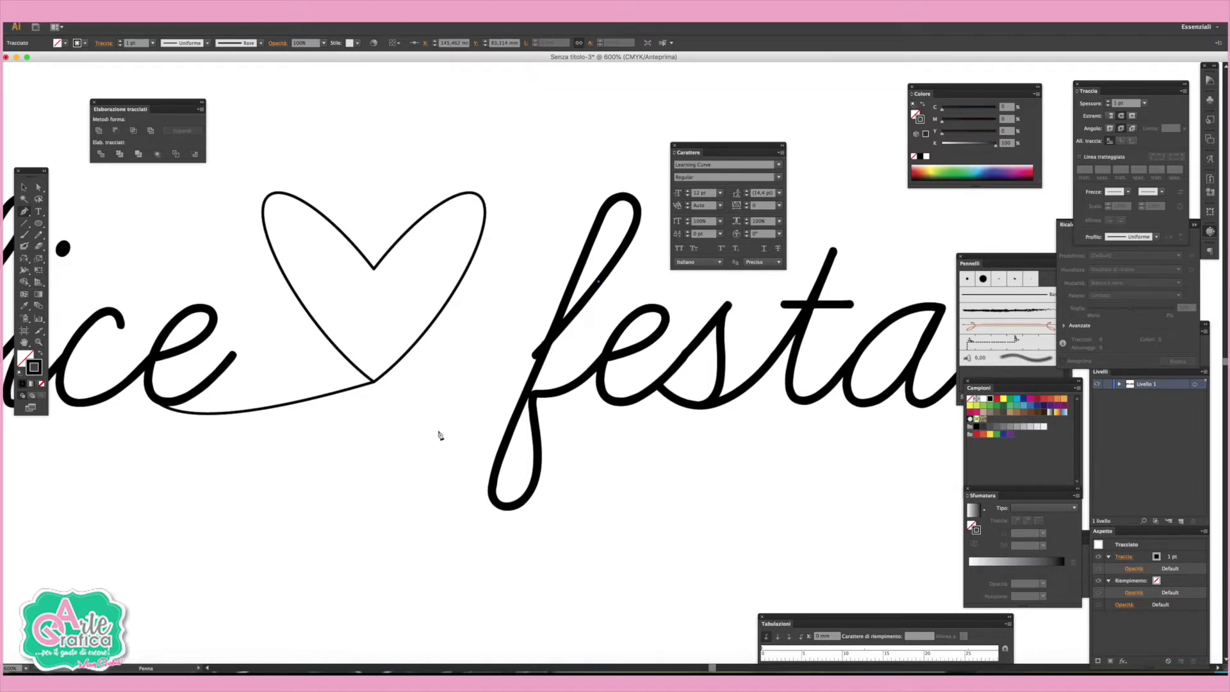
left_click_drag(435, 424, 362, 437)
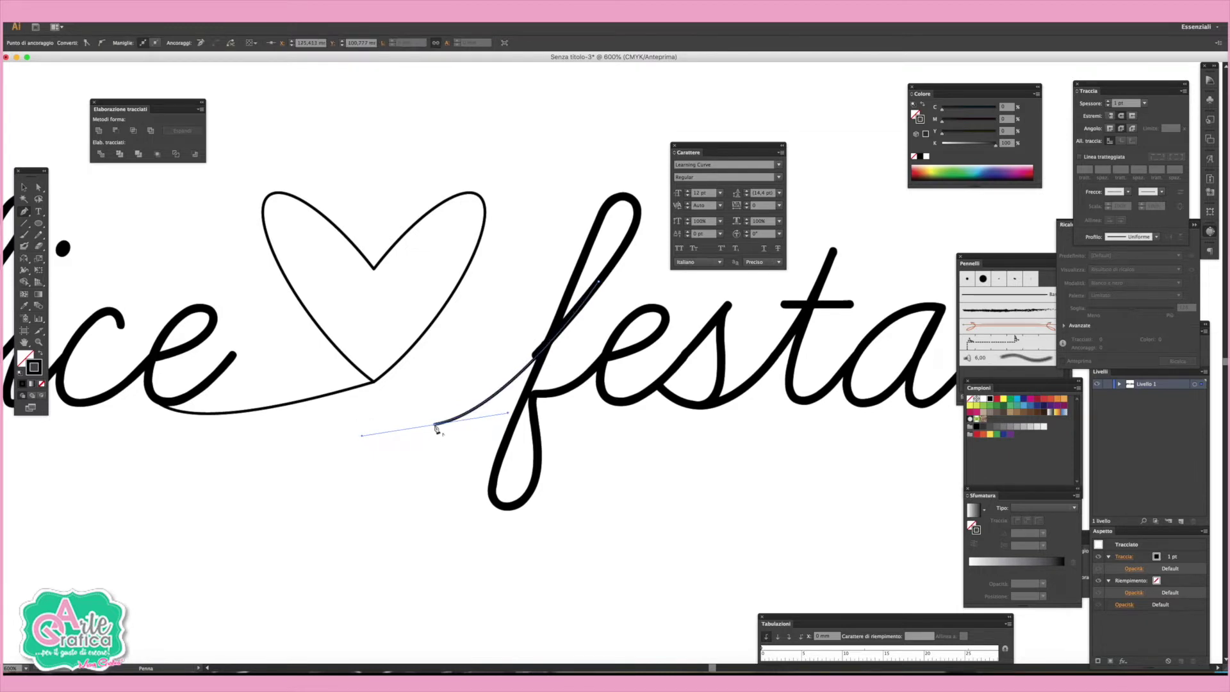
left_click_drag(338, 350, 275, 282)
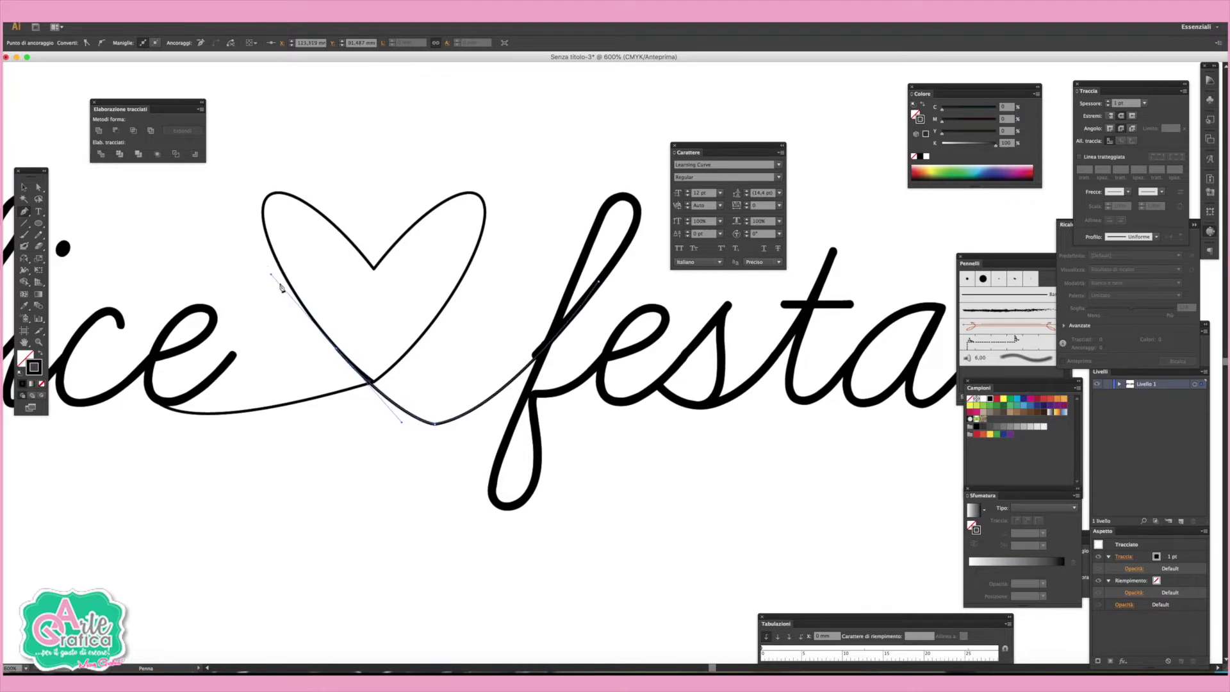
Reshape the new curve's anchors and handles below the heart and at the f
left_click(26, 188)
left_click(39, 187)
left_click_drag(436, 426, 456, 415)
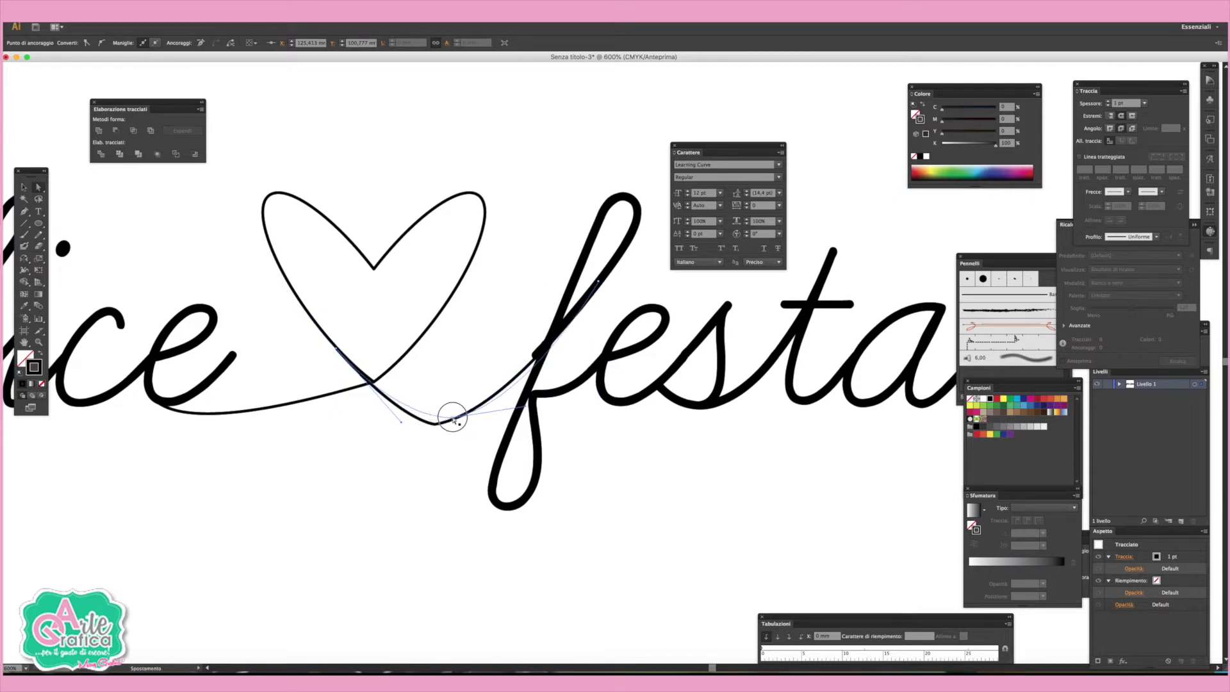
left_click_drag(456, 415, 453, 405)
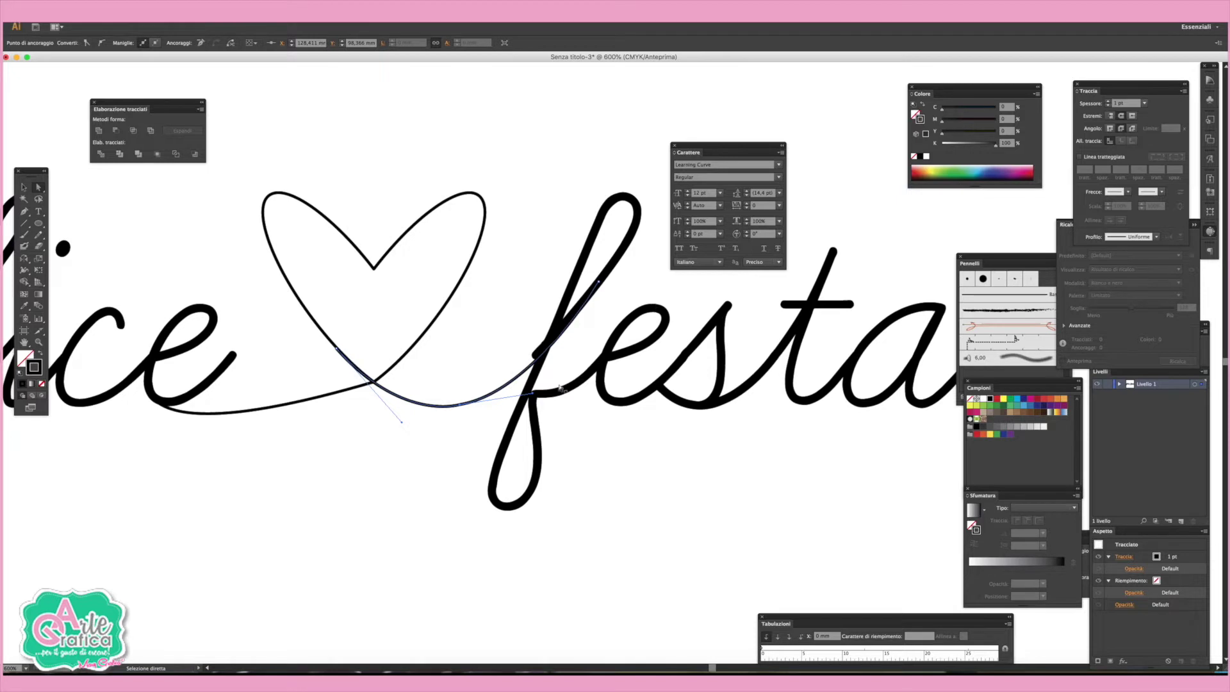
left_click_drag(533, 397, 533, 378)
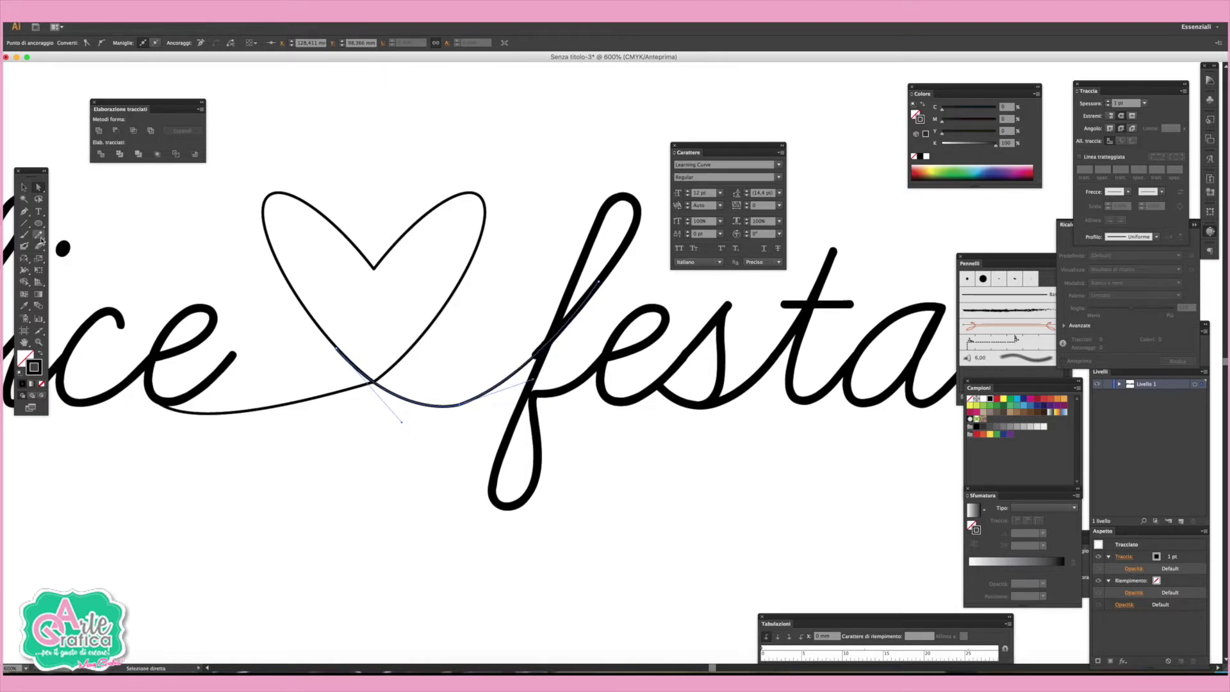
Delete the extra anchor below the heart, smooth the curve, and select the heart
left_click(25, 212)
left_click(462, 408)
left_click(39, 190)
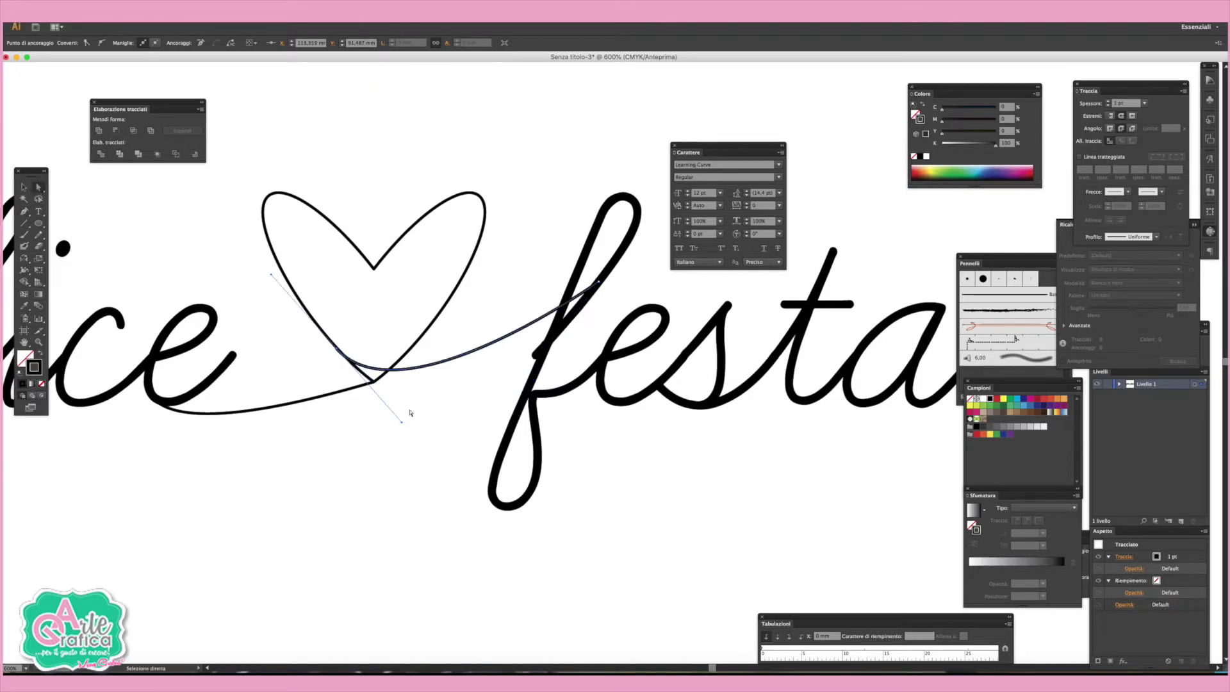
left_click_drag(403, 425, 449, 489)
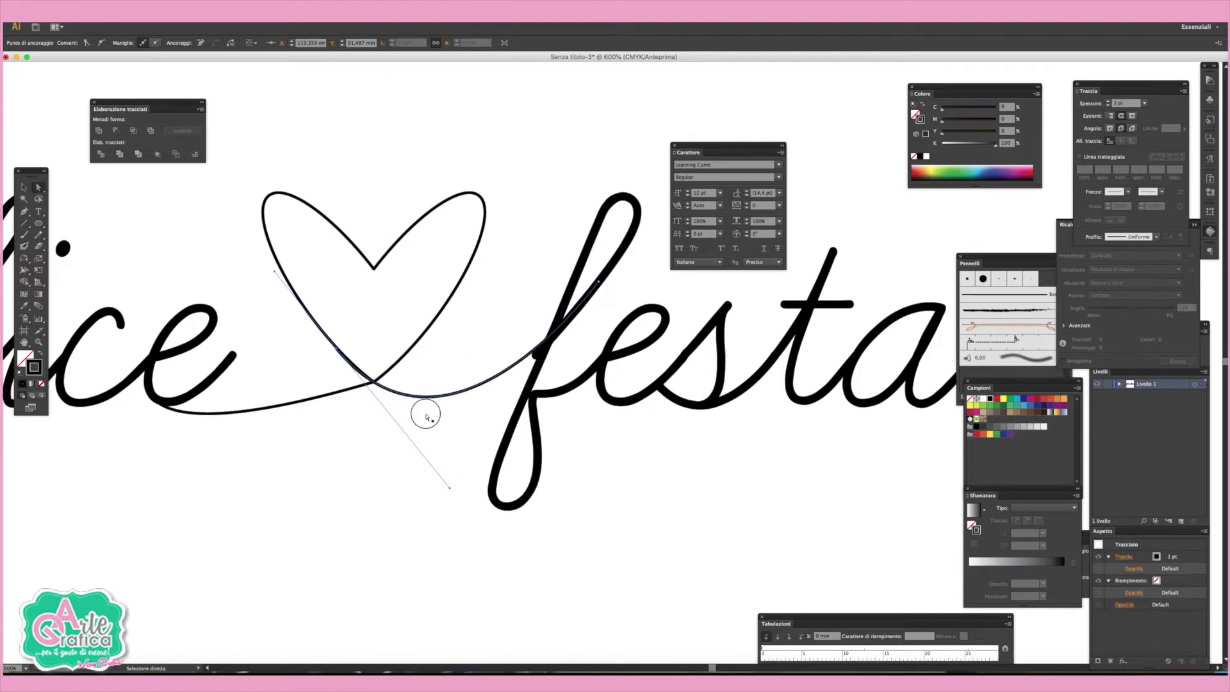
left_click(426, 417)
left_click(23, 187)
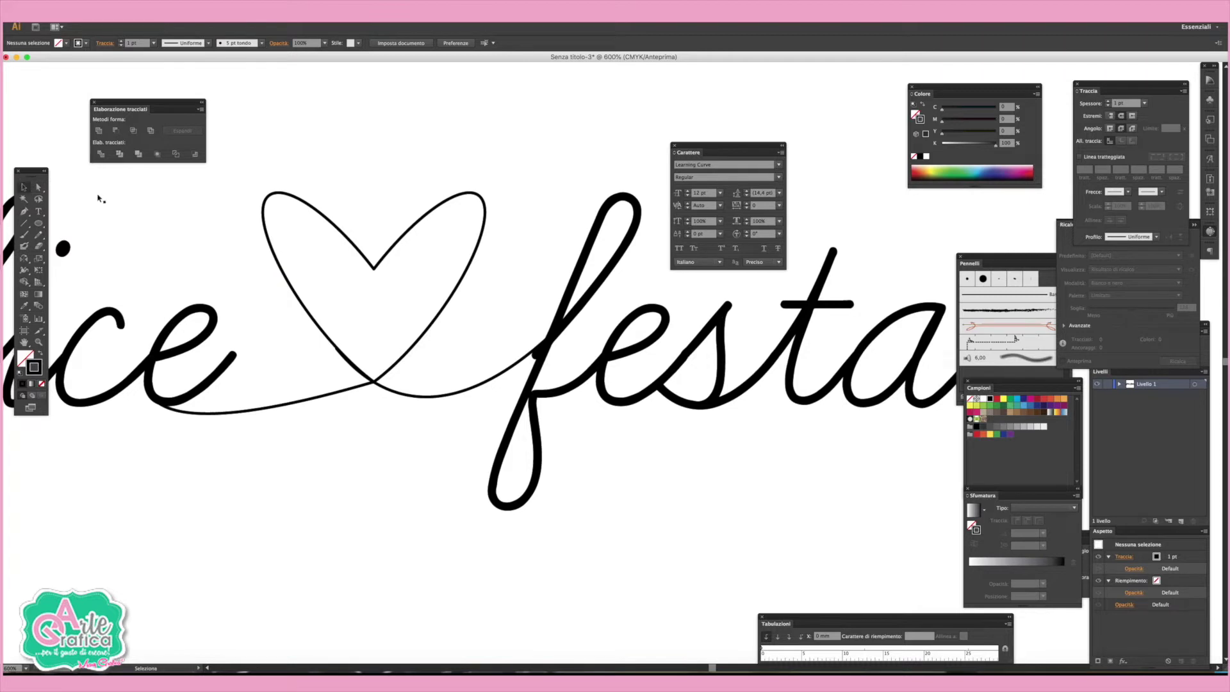
left_click(451, 277)
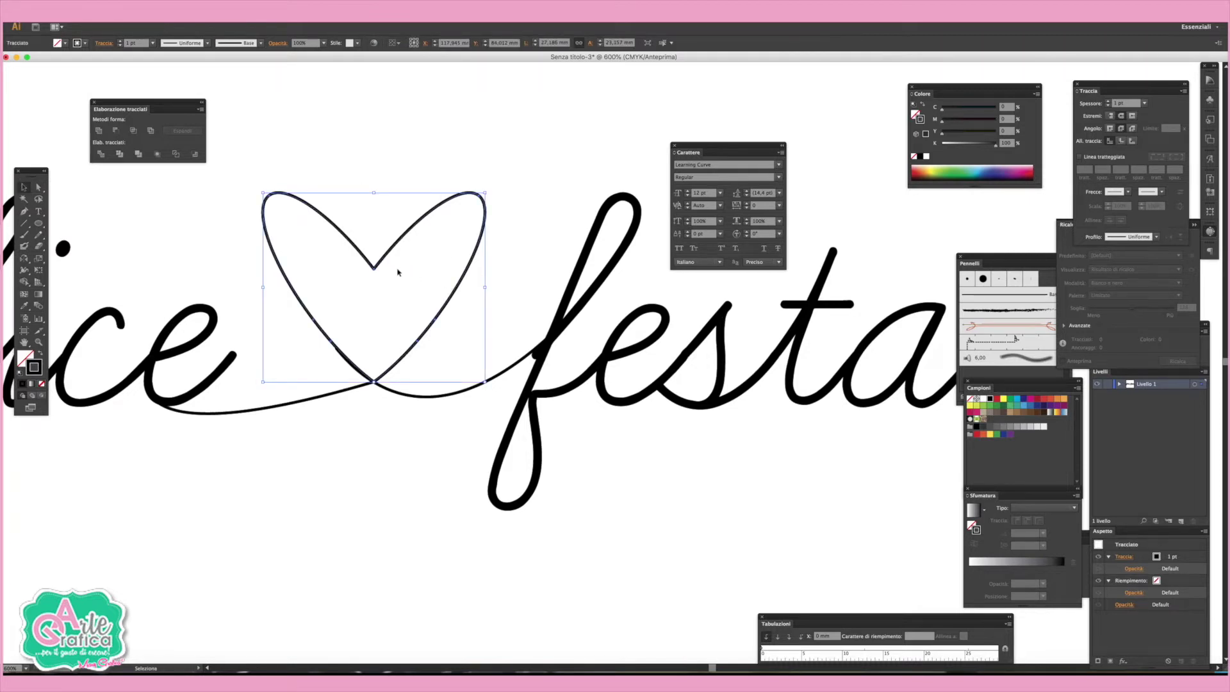
Give the heart and its connecting curves a 3 pt stroke weight, then zoom out
left_click(376, 387, "shift")
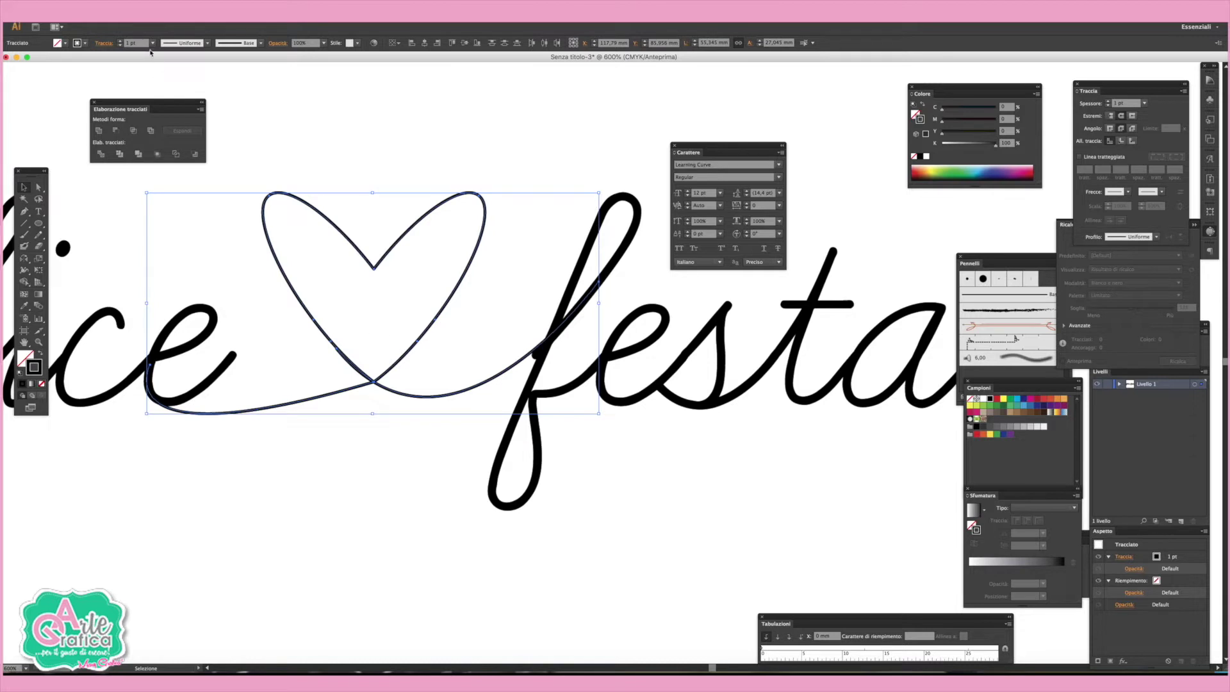
left_click(120, 41)
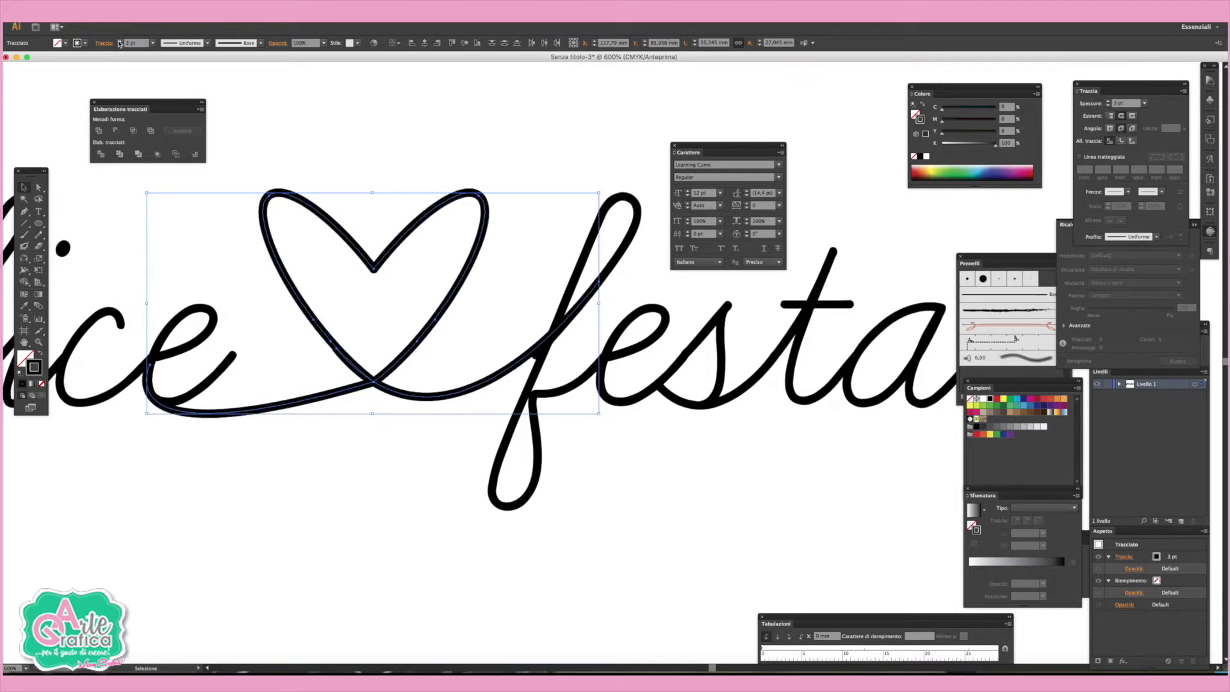
key("ctrl+minus")
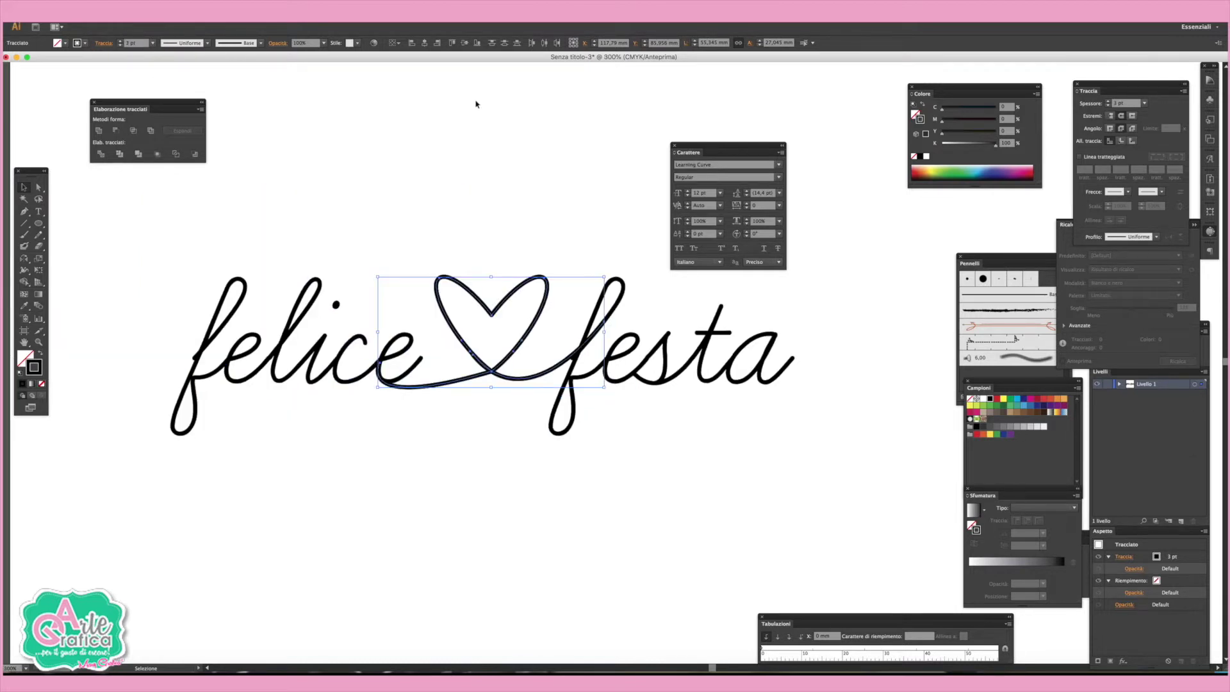
left_click(565, 198)
Convert the 'felice' and 'festa' text to outlines with Type > Crea contorno
left_click(391, 357)
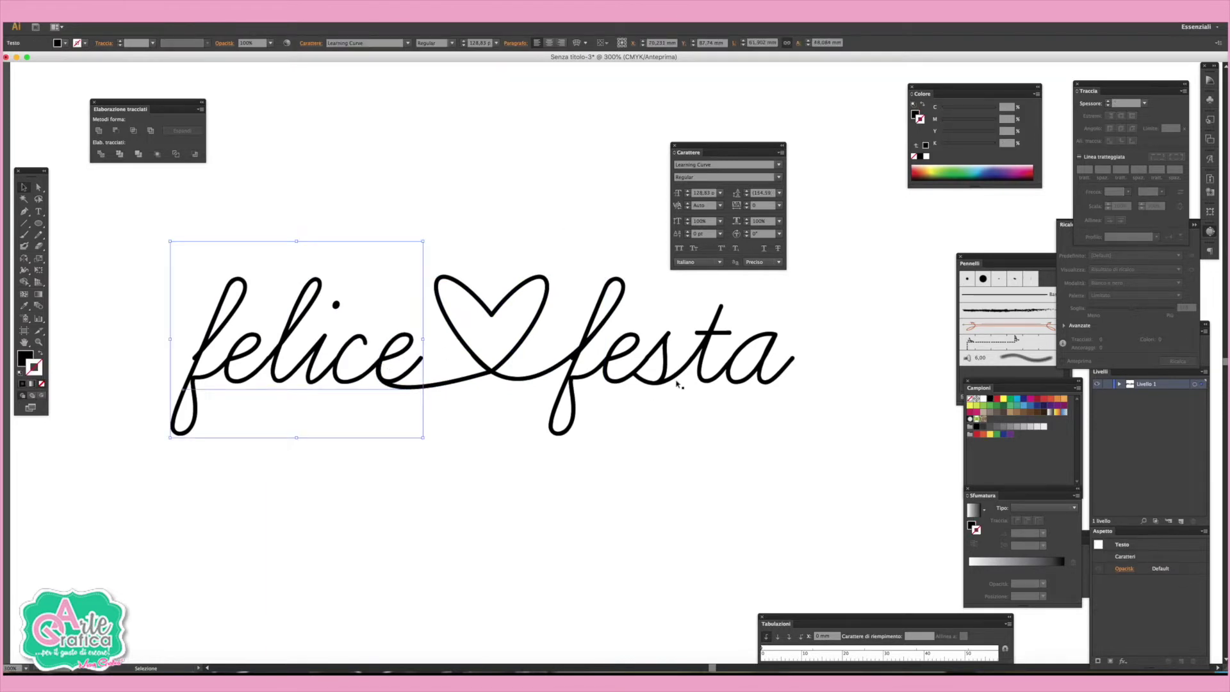
left_click(619, 341, "shift")
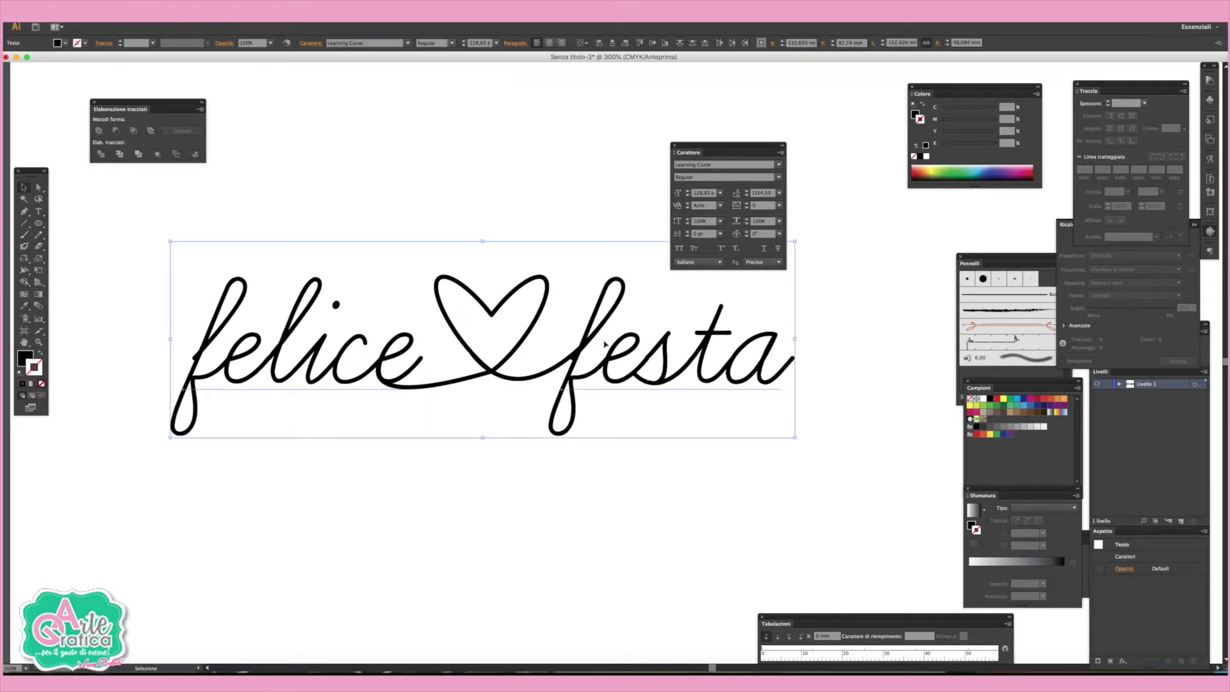
left_click(169, 21)
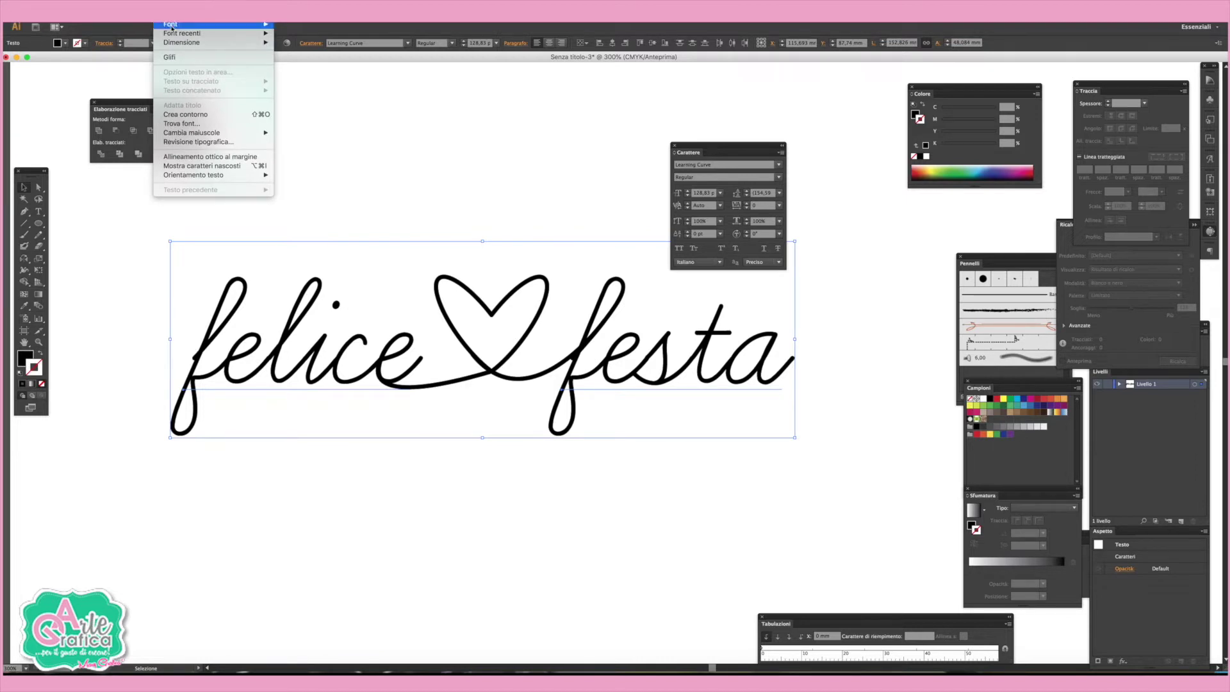
left_click(186, 114)
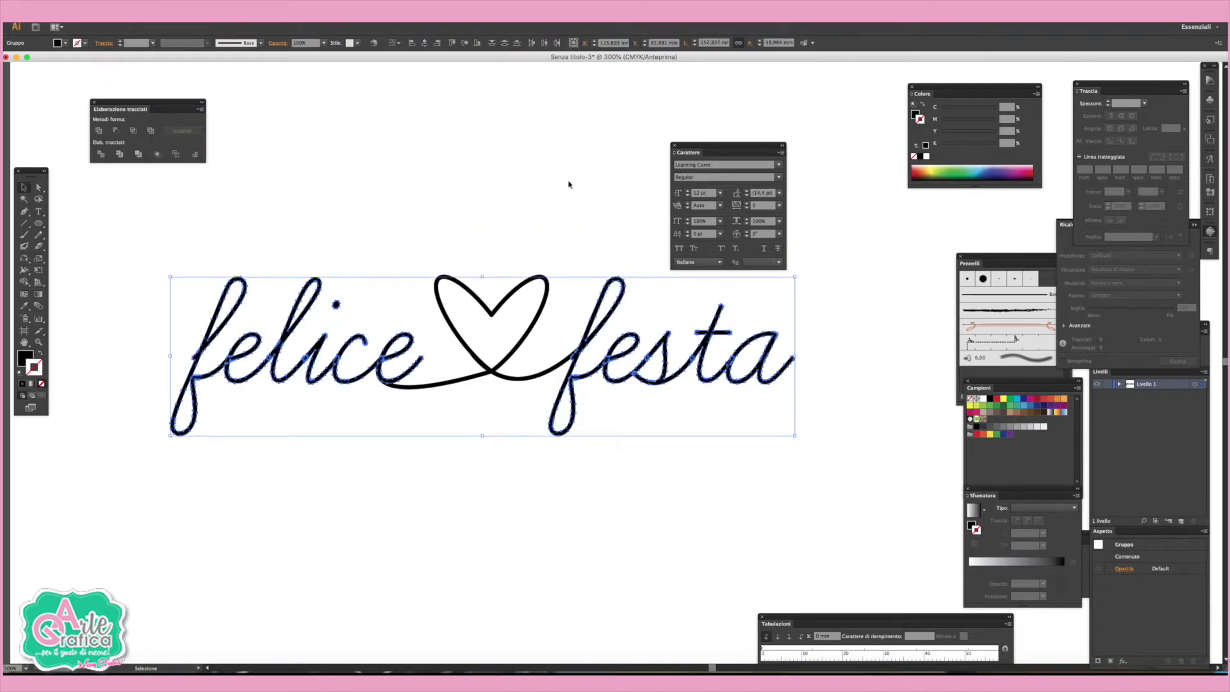
Set the Eraser to 13 pt and erase felice's tail where it meets the curve
left_click(426, 372)
left_click(421, 368)
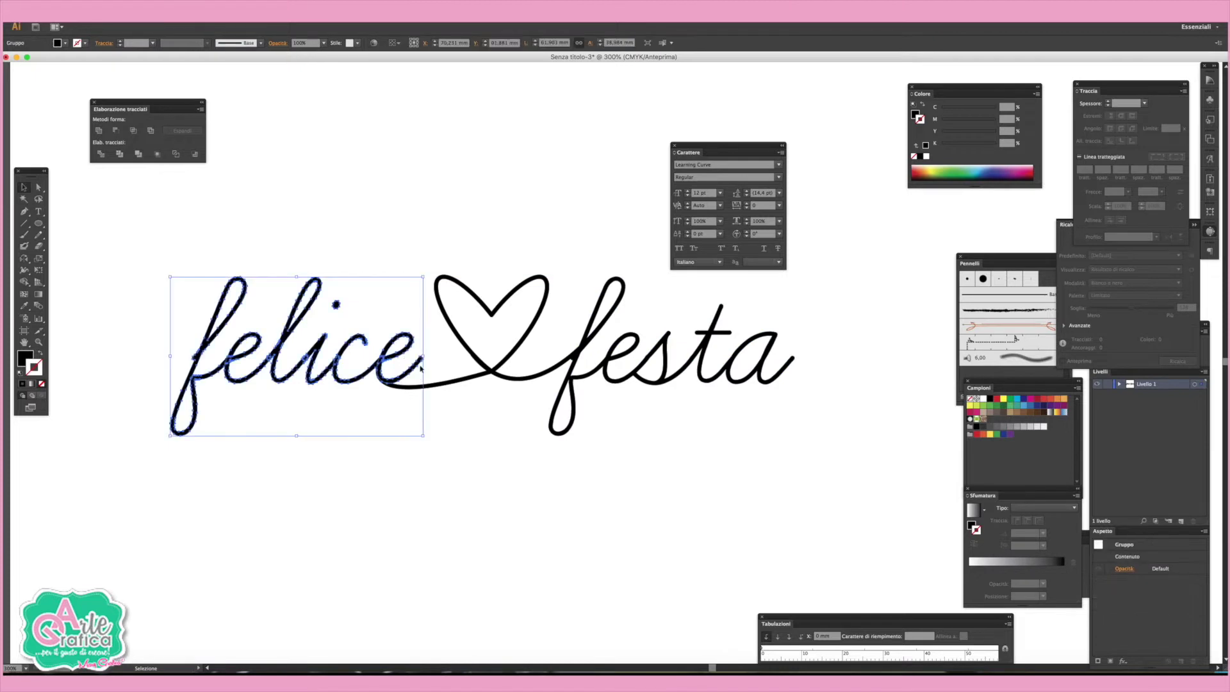
left_click(38, 245)
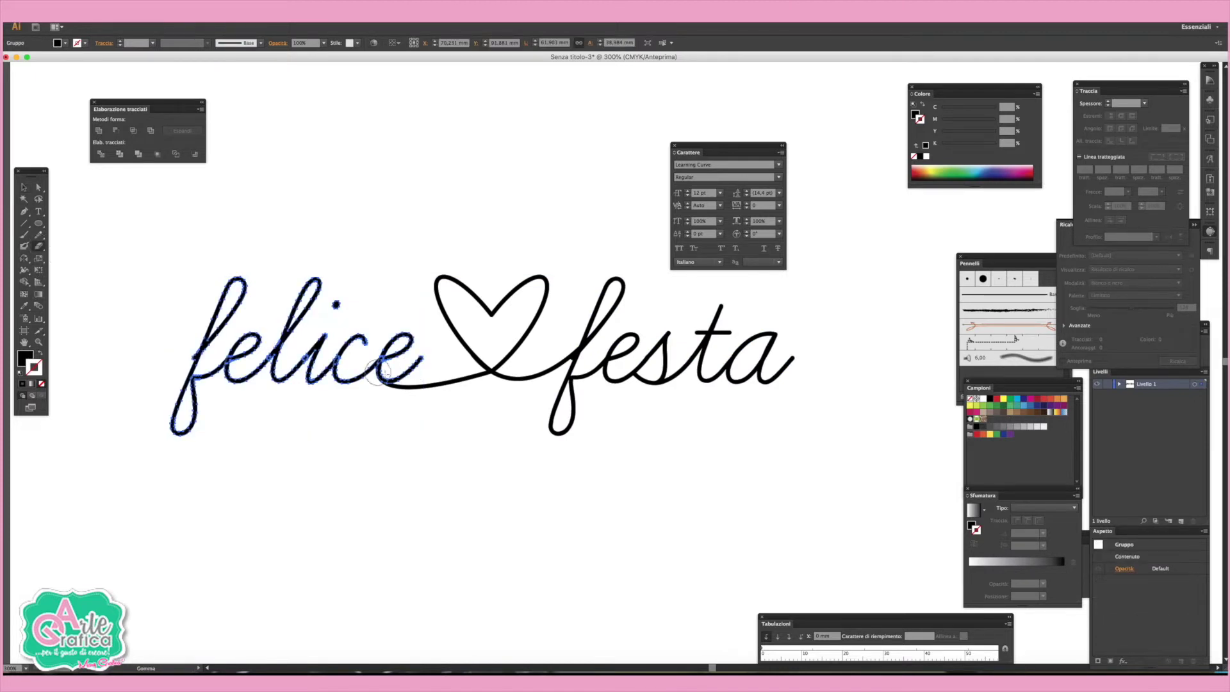
double_click(39, 246)
left_click_drag(685, 573, 677, 570)
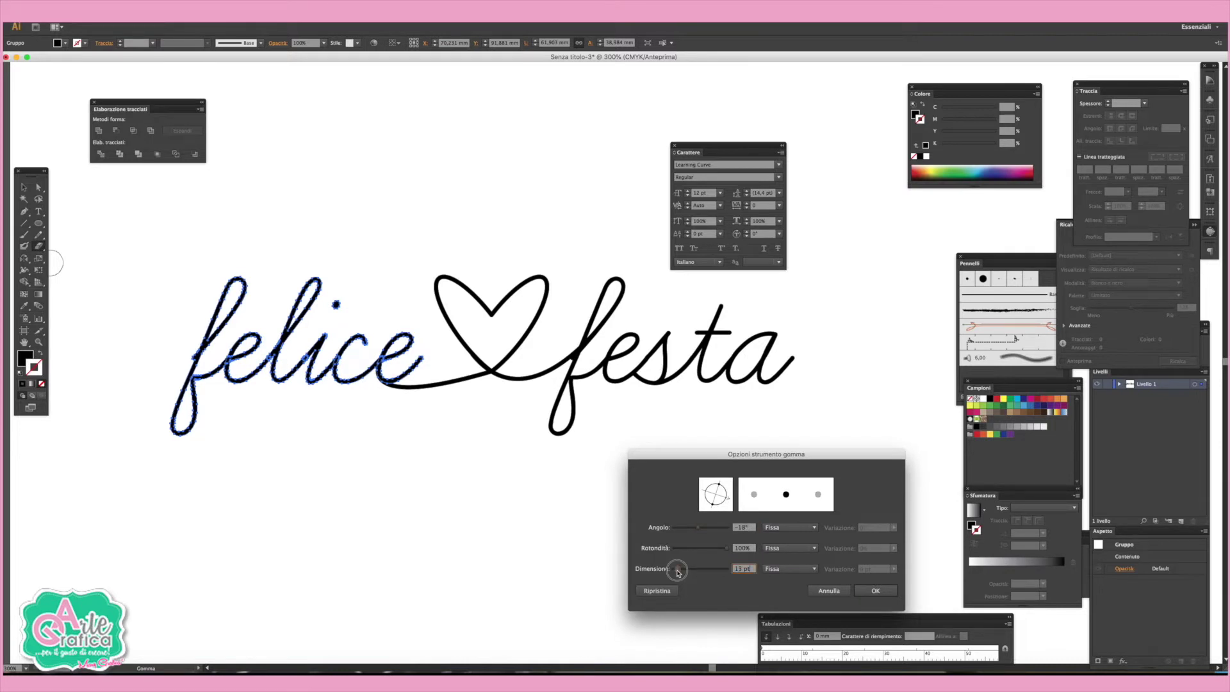
left_click(876, 591)
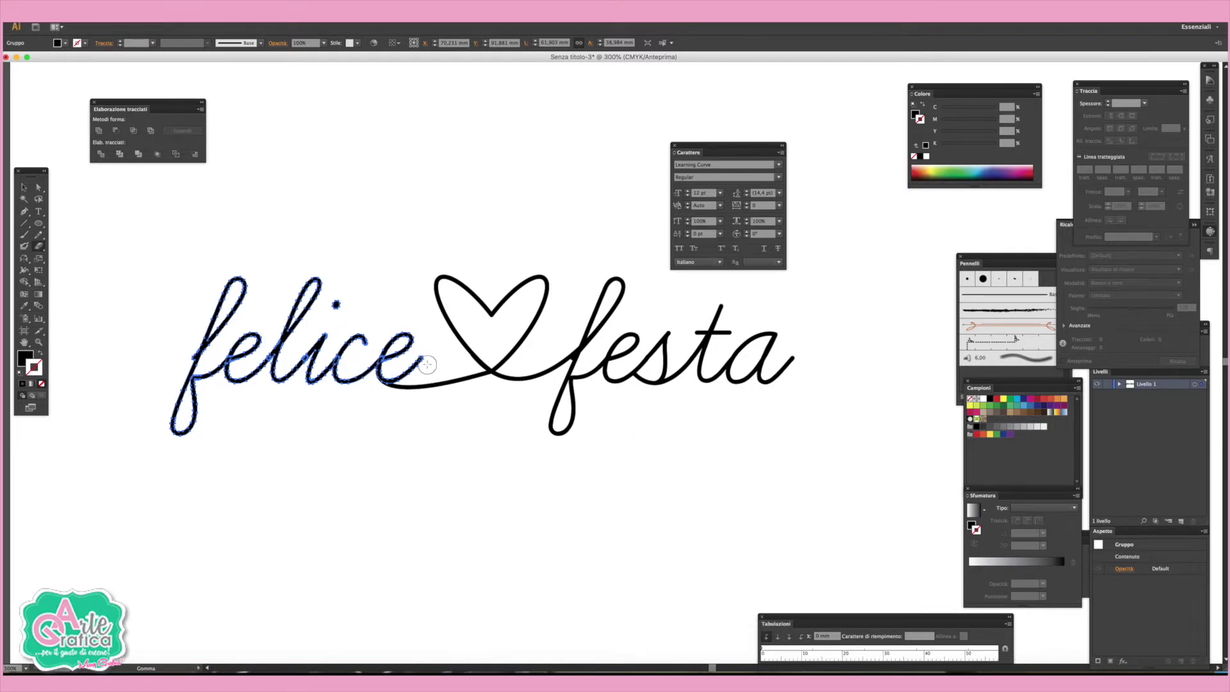
left_click_drag(412, 371, 392, 385)
left_click(24, 187)
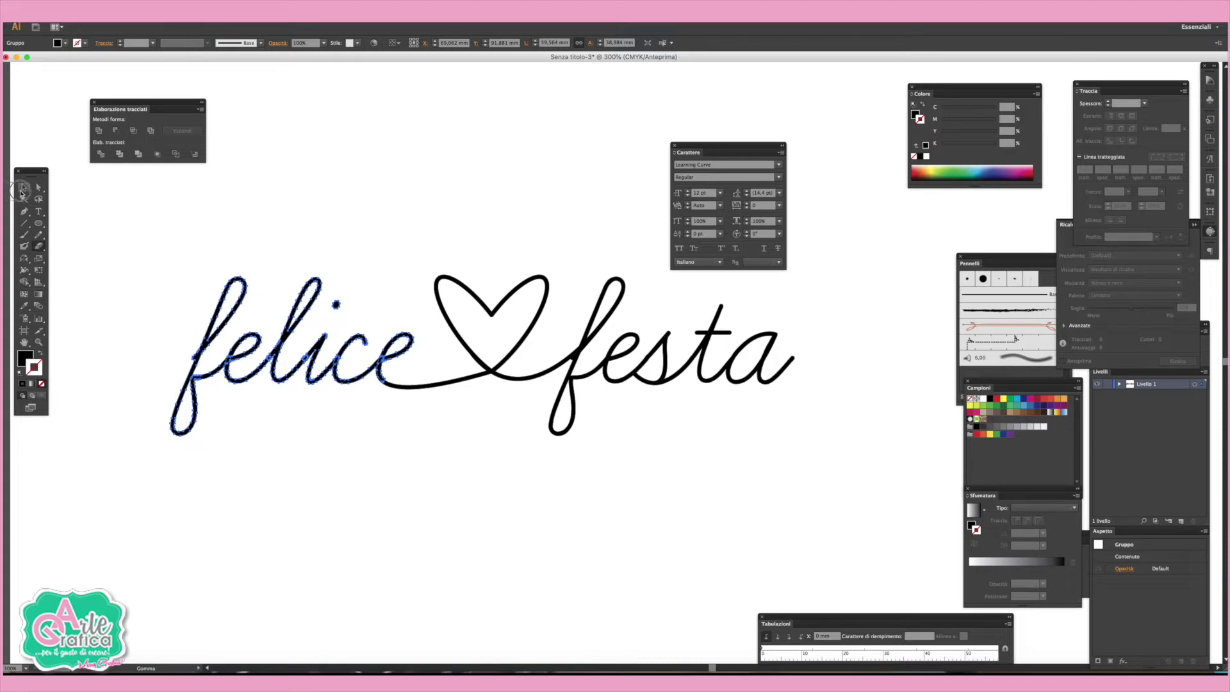
left_click(436, 229)
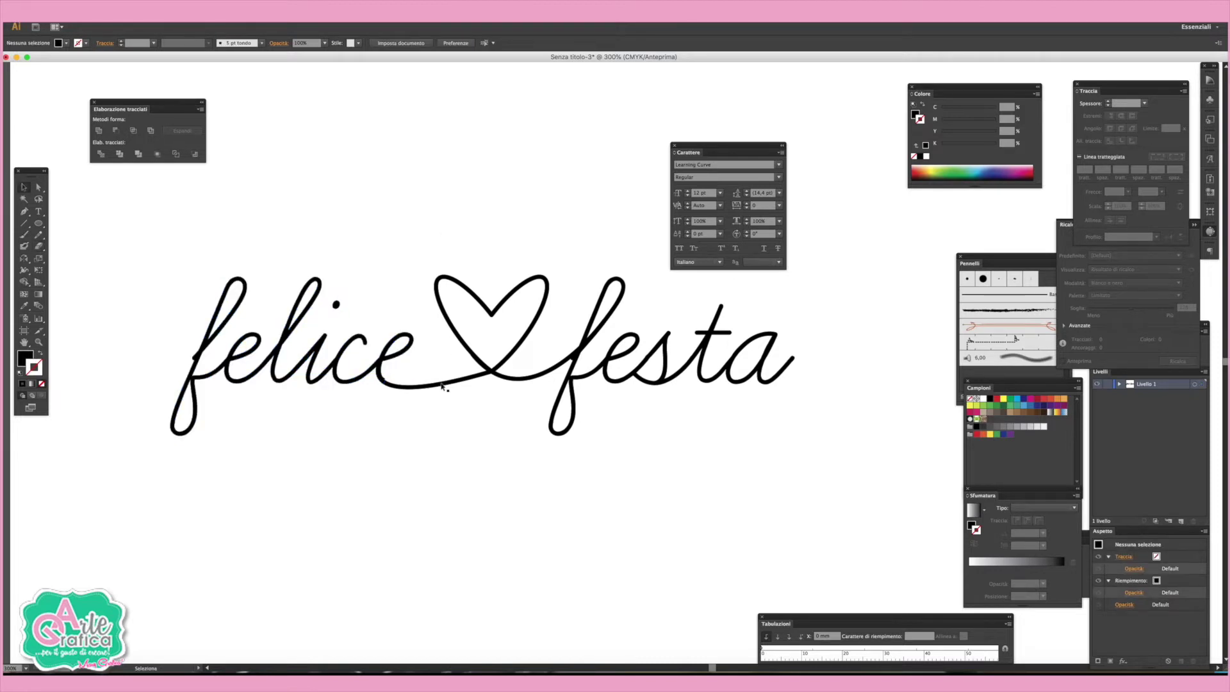
Nudge the heart shape up slightly
left_click(478, 349)
key("Up")
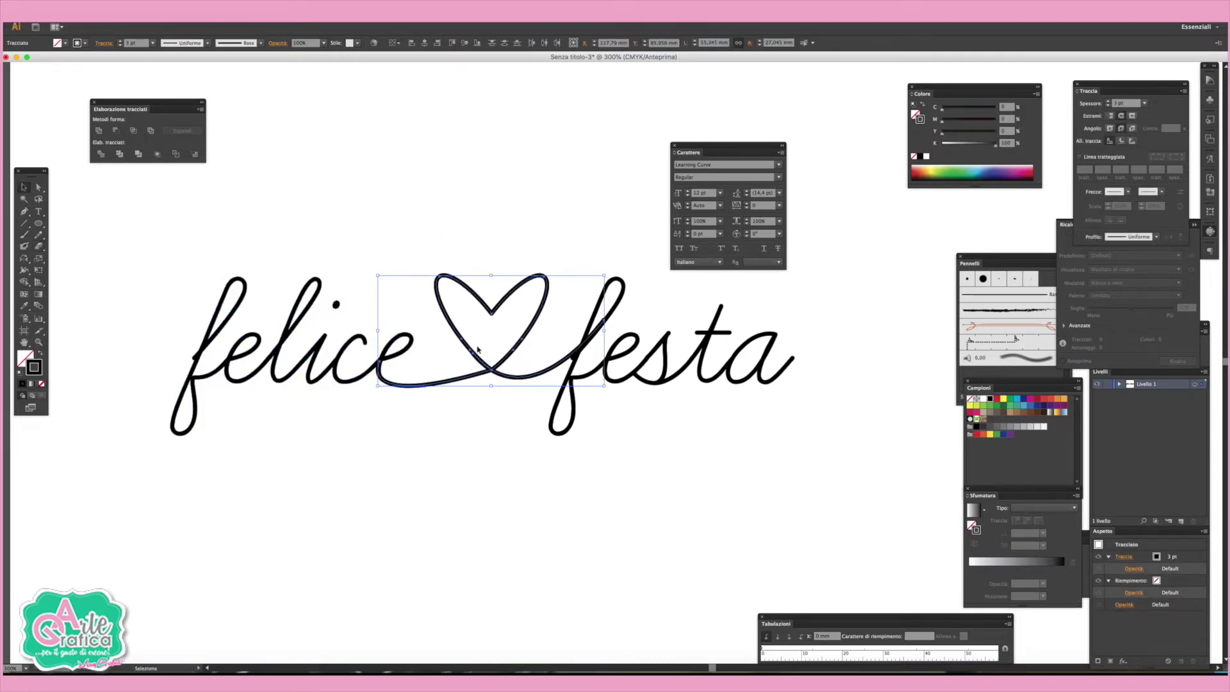
left_click(364, 264)
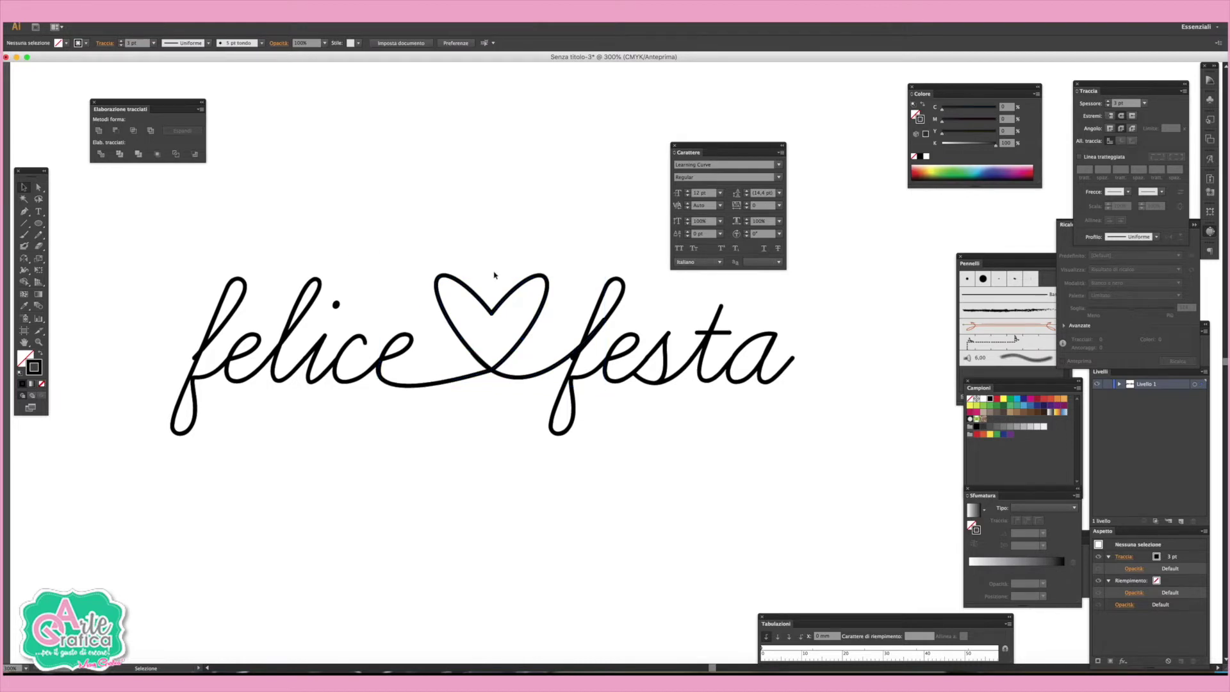
Erase the connector line where it meets festa's f and adjust its end anchor
left_click(571, 356)
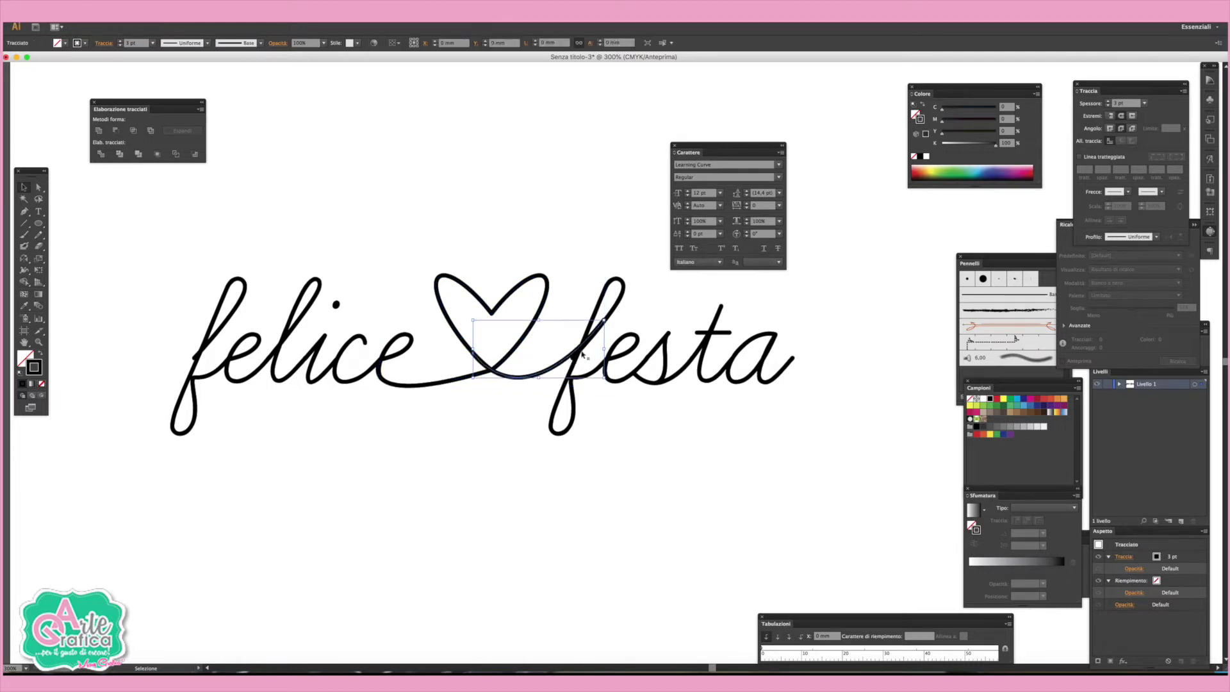
left_click(39, 246)
left_click_drag(604, 321, 575, 352)
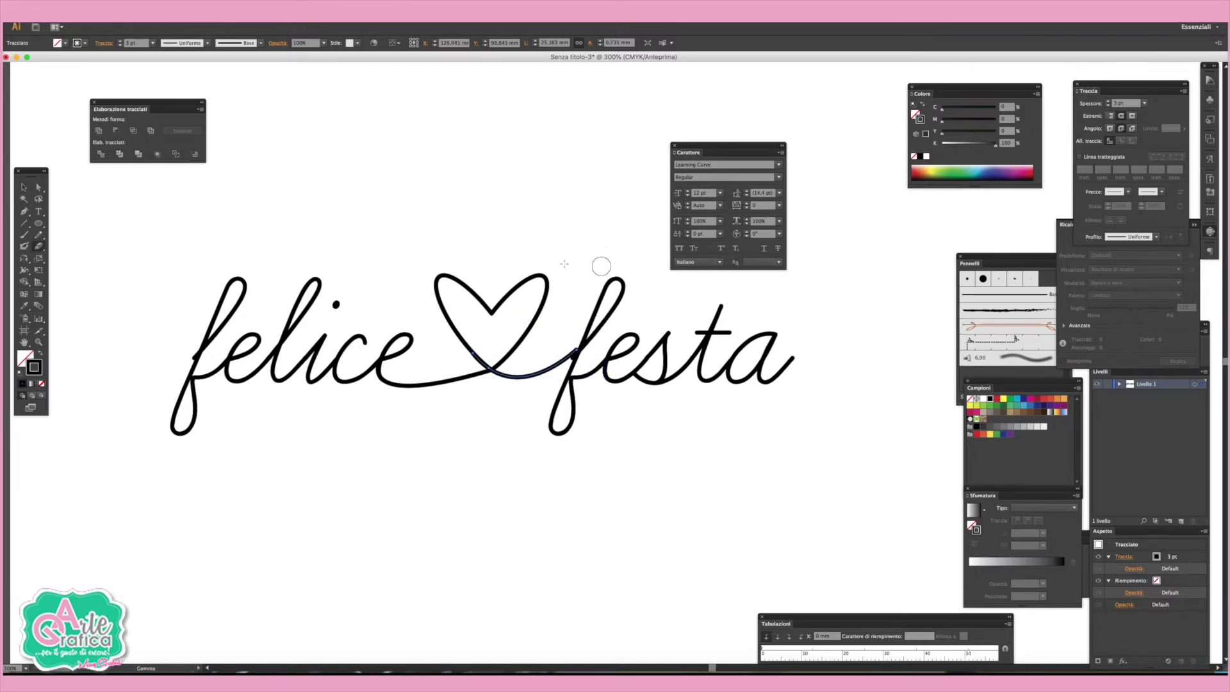
left_click(40, 187)
left_click_drag(576, 351, 576, 353)
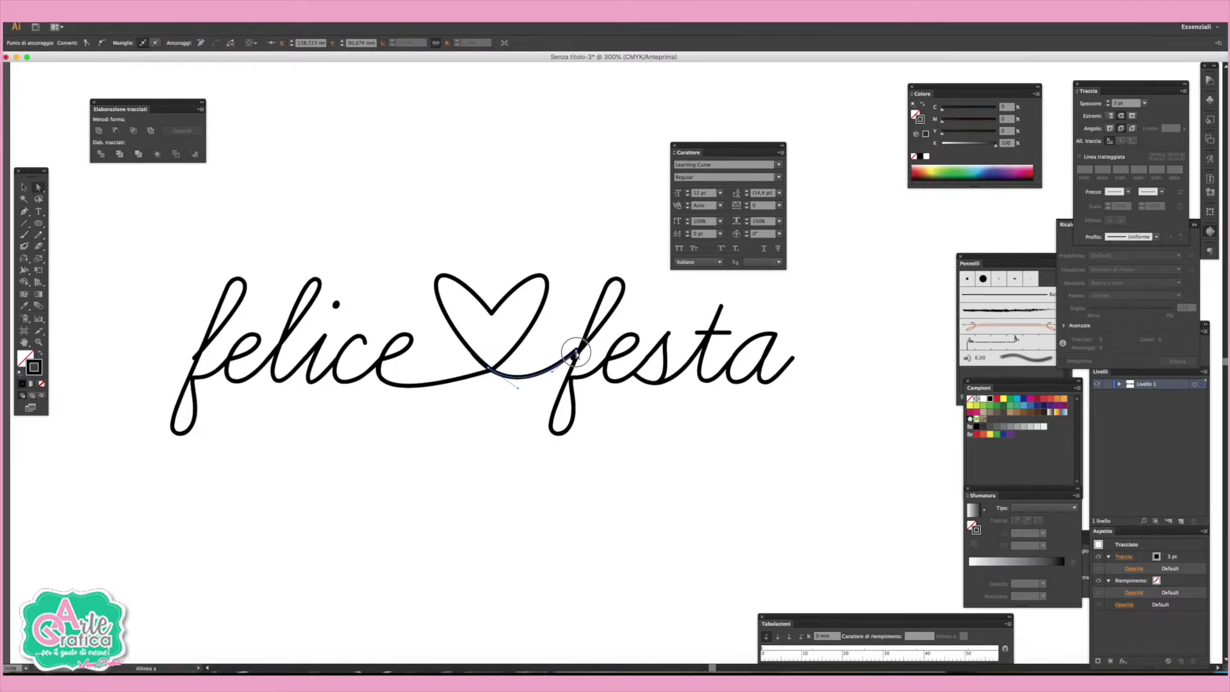
left_click(595, 271)
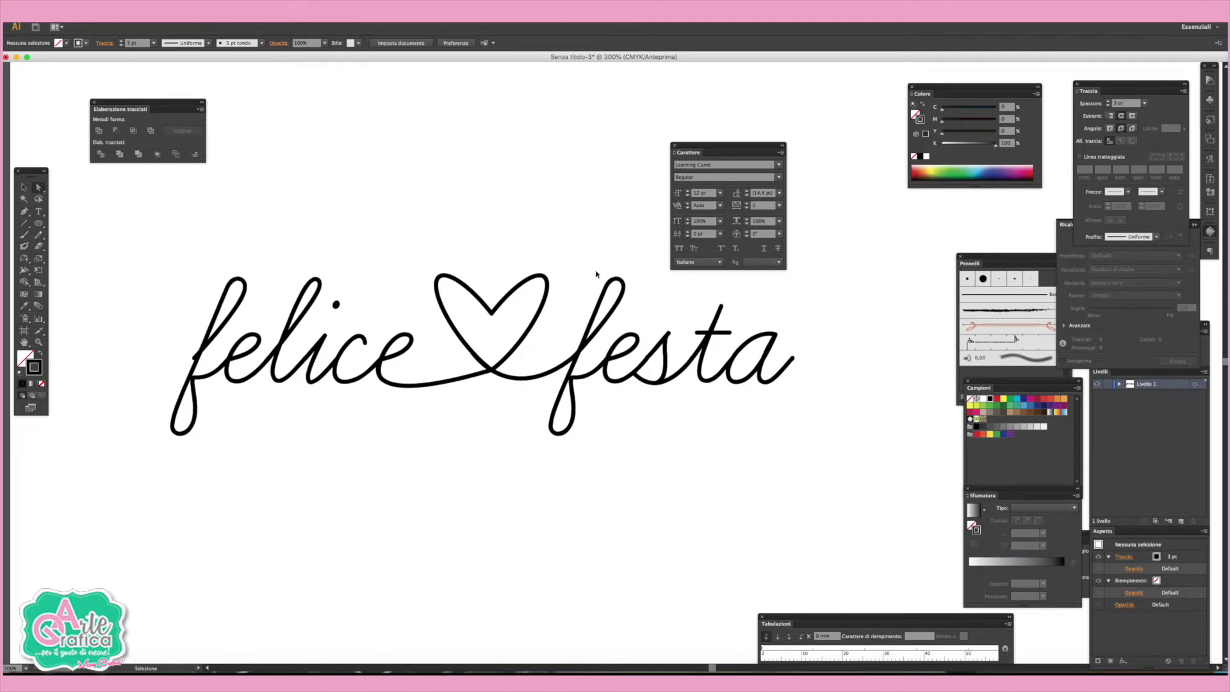
key("ctrl+minus")
left_click_drag(596, 274, 512, 282)
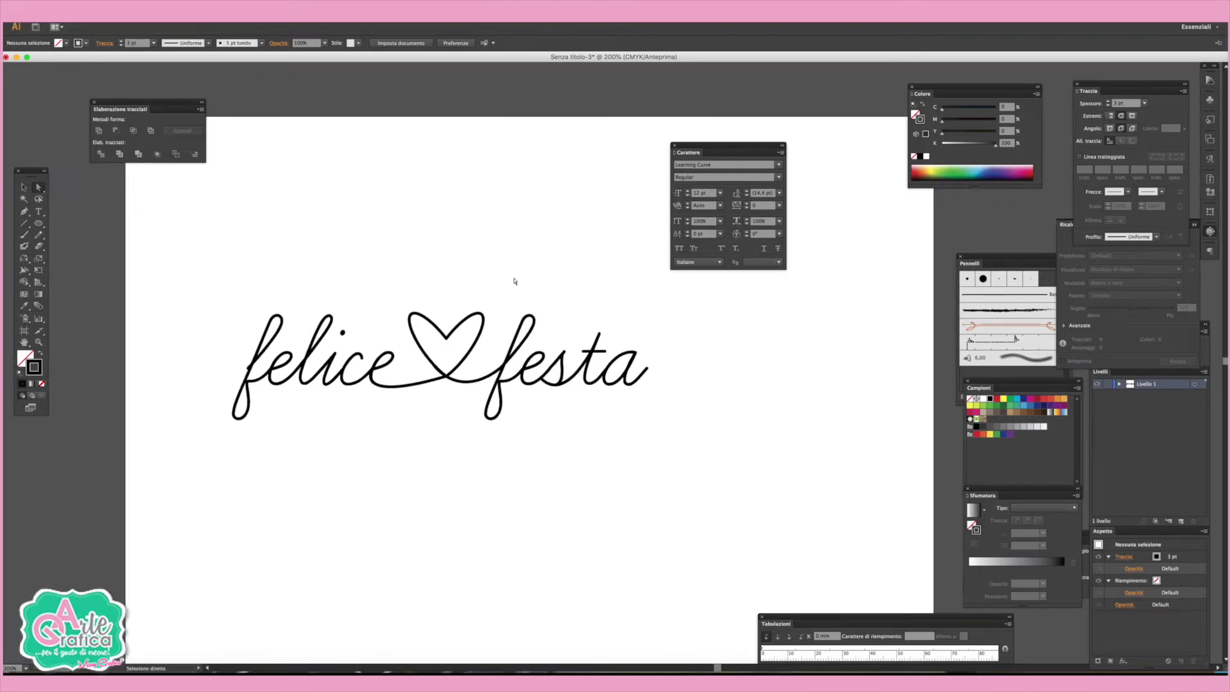
Paste a copy of the heart on top and scale it down inside the original
left_click(24, 188)
left_click(444, 326)
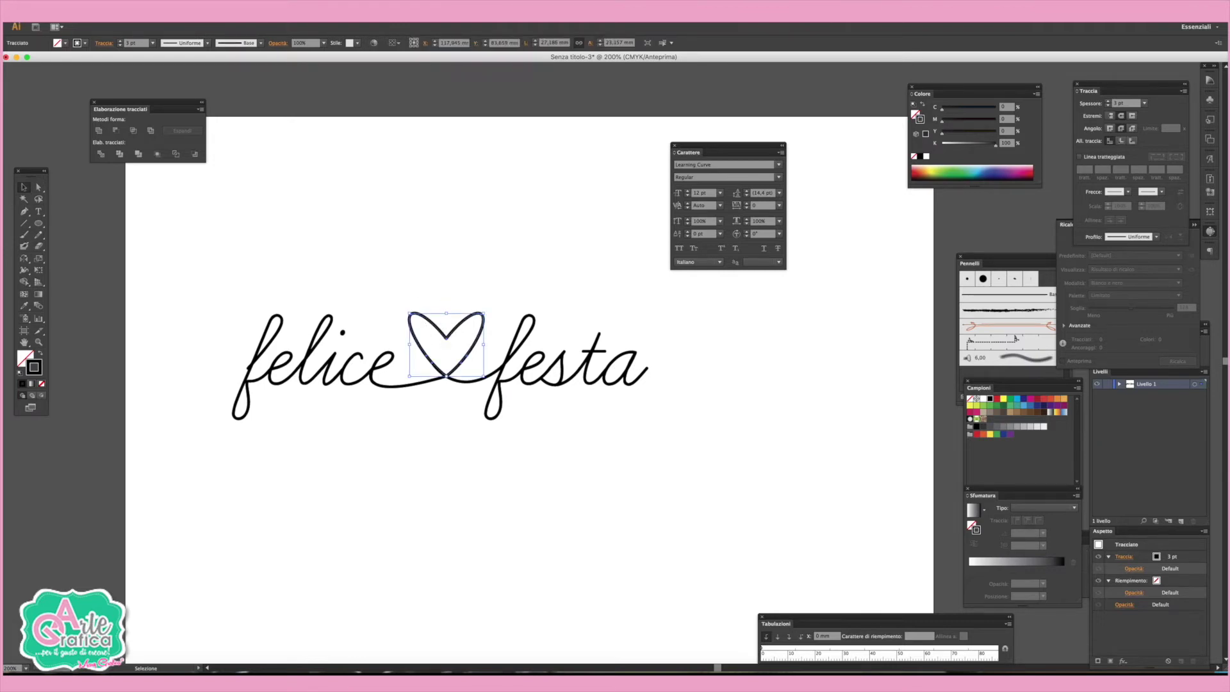
left_click(129, 10)
left_click(123, 57)
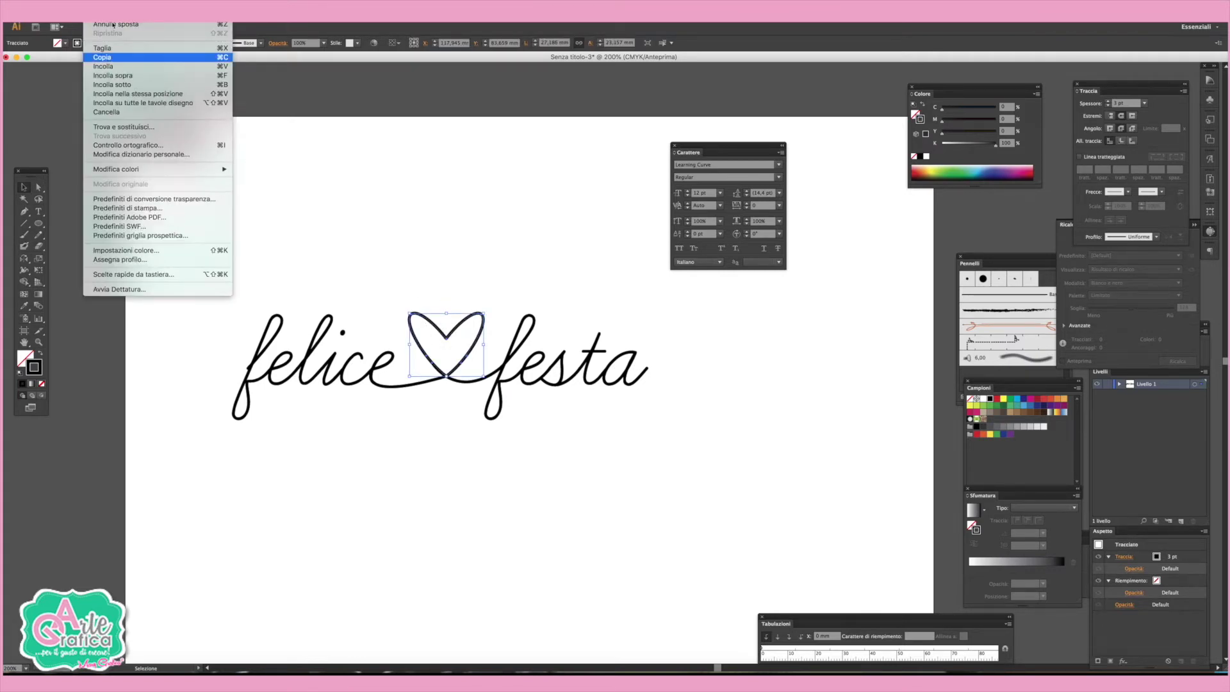
left_click(135, 80)
left_click_drag(450, 321, 447, 323)
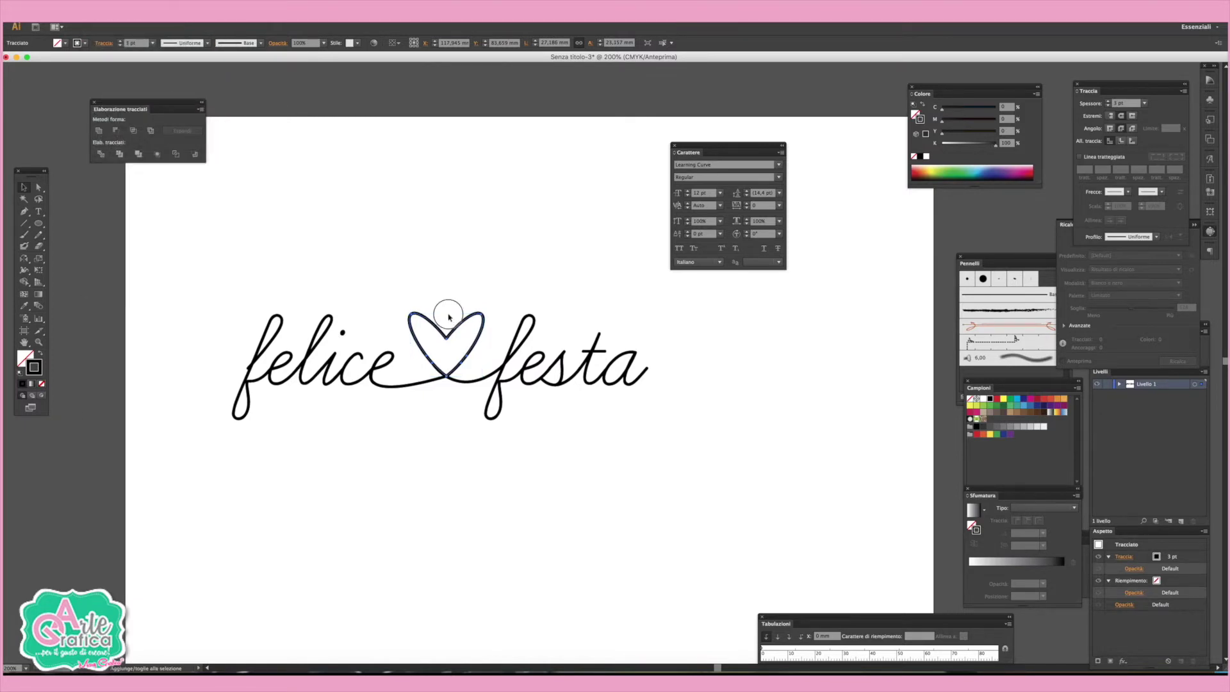
left_click_drag(448, 324, 447, 324)
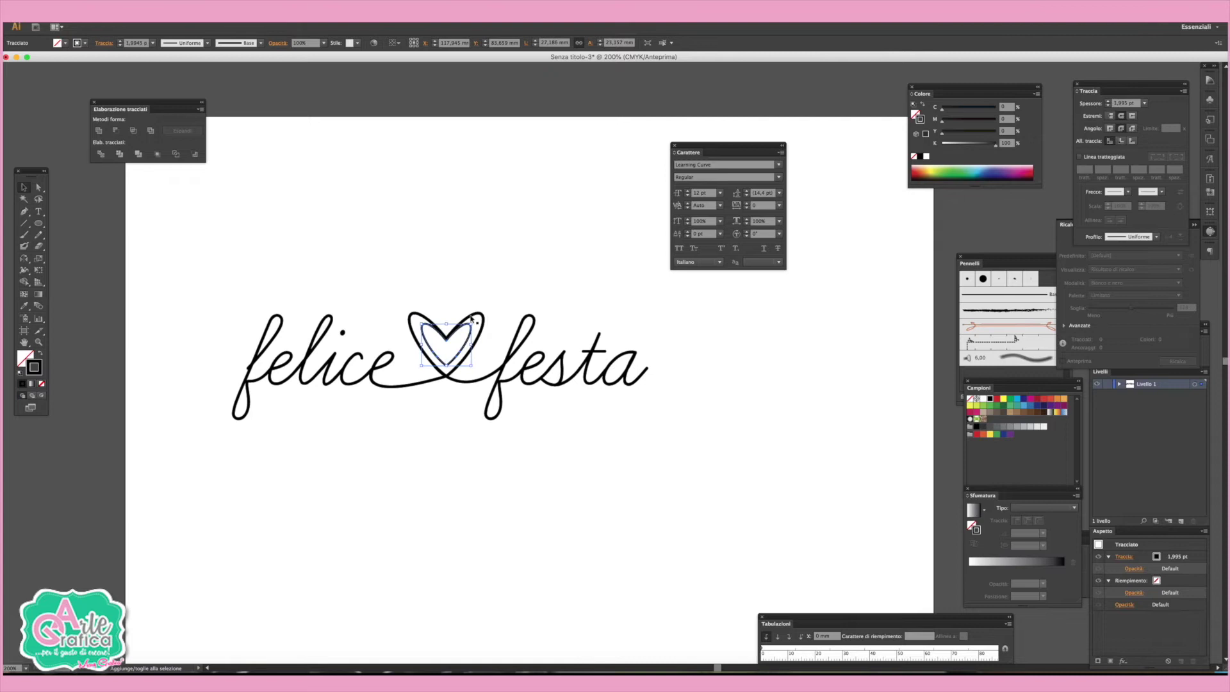
Give the inner heart copy a solid red fill with no outline
left_click(40, 353)
left_click(25, 358)
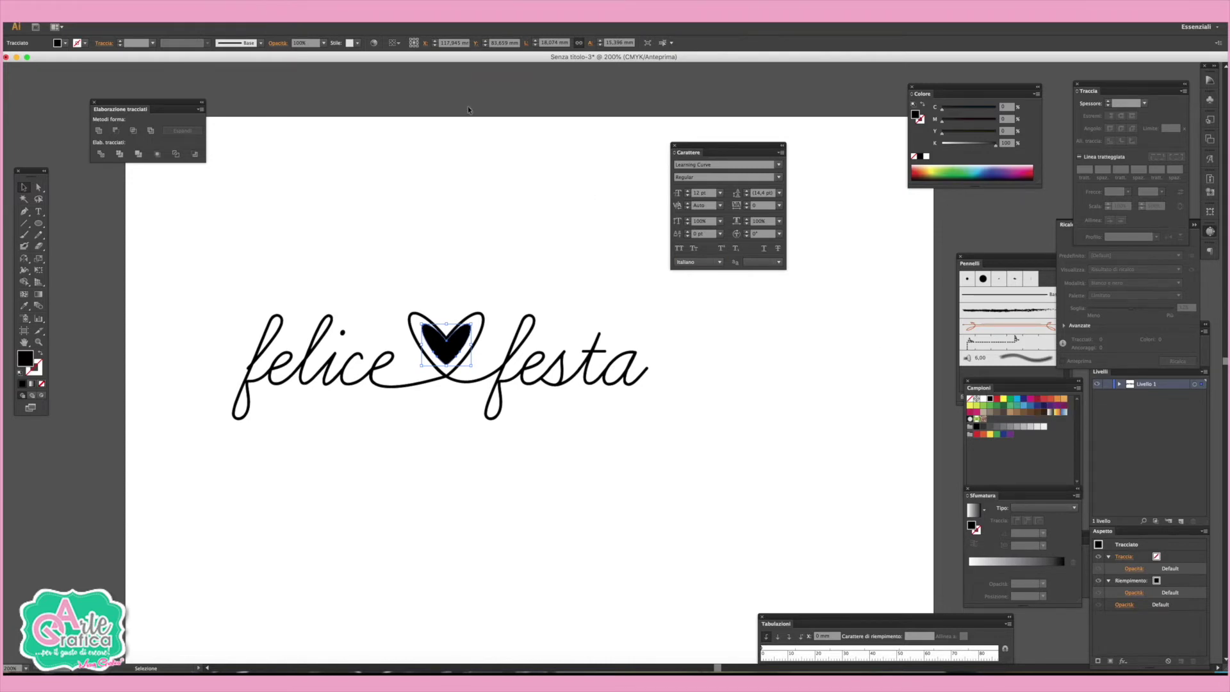
left_click(306, 13)
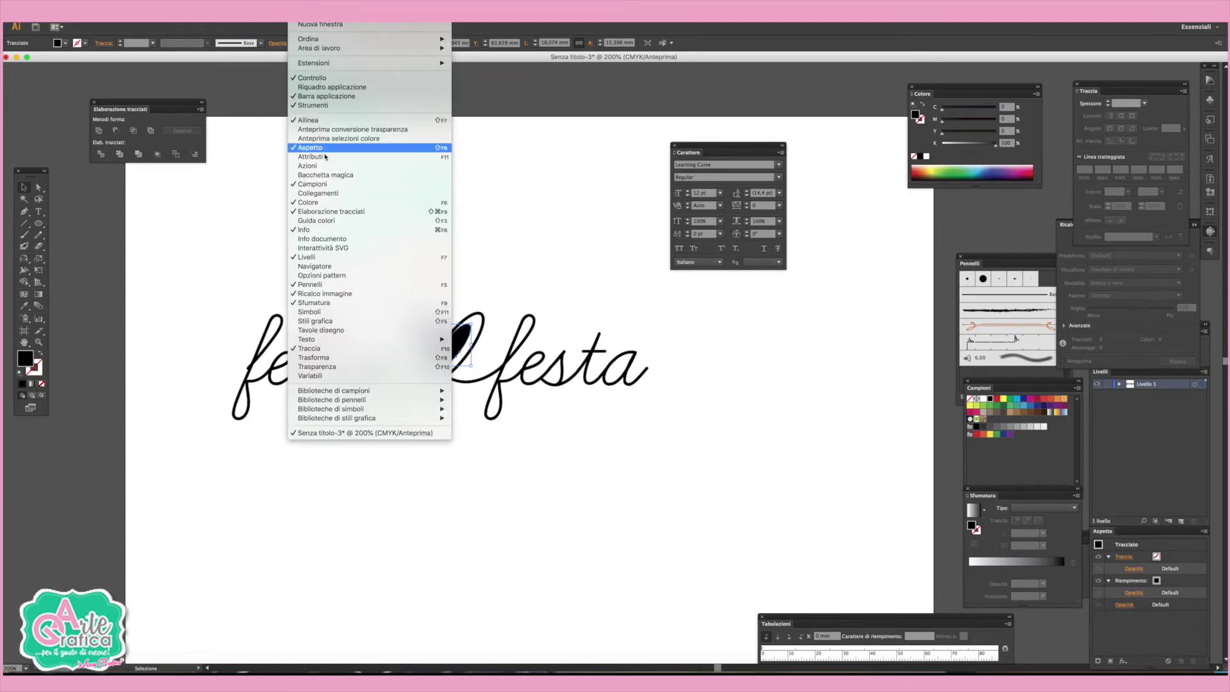
left_click(1028, 402)
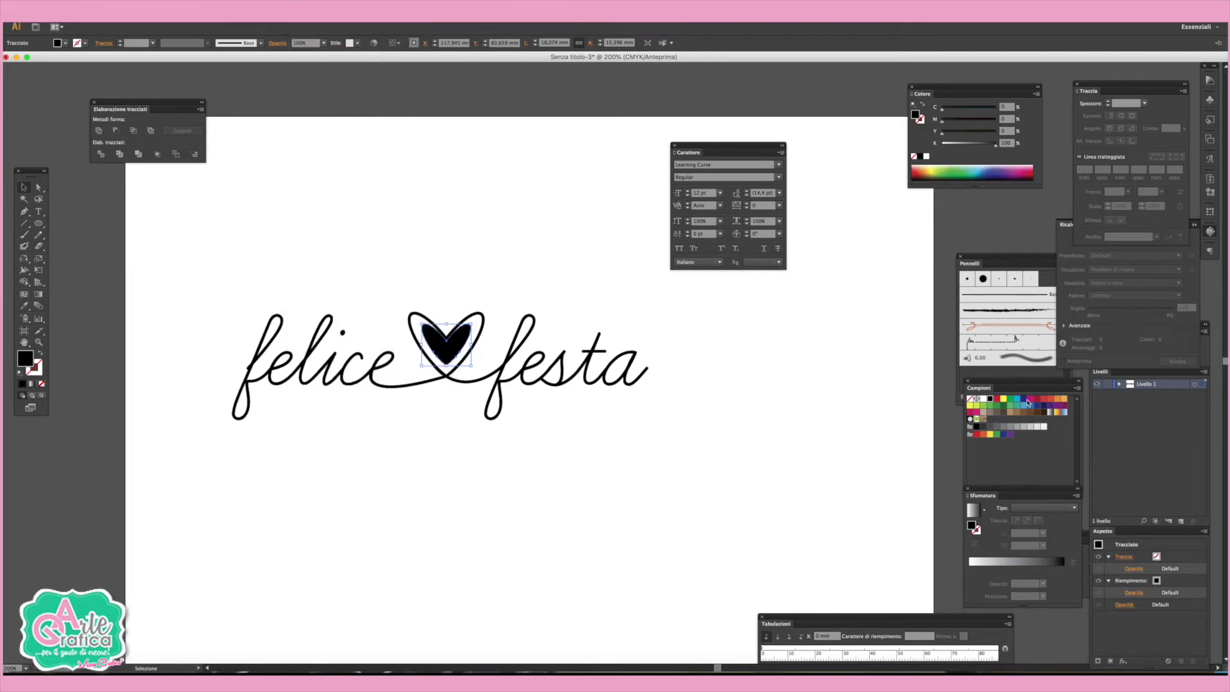
left_click(998, 400)
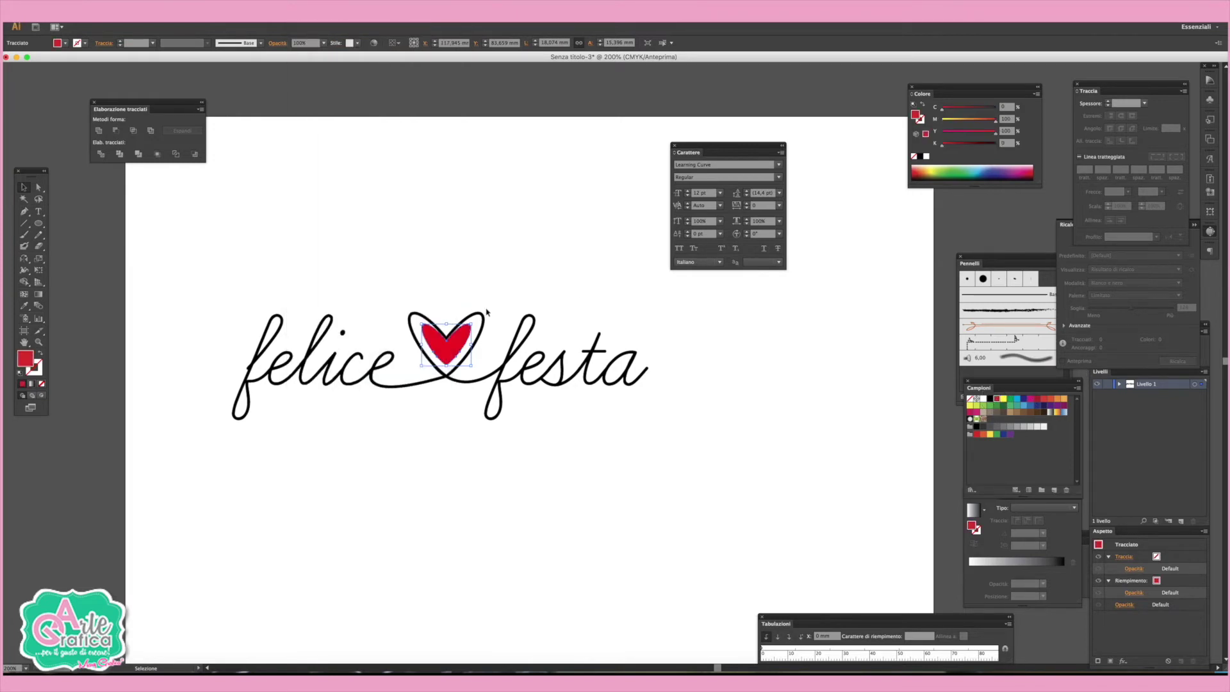
left_click(503, 265)
left_click_drag(470, 319, 672, 306)
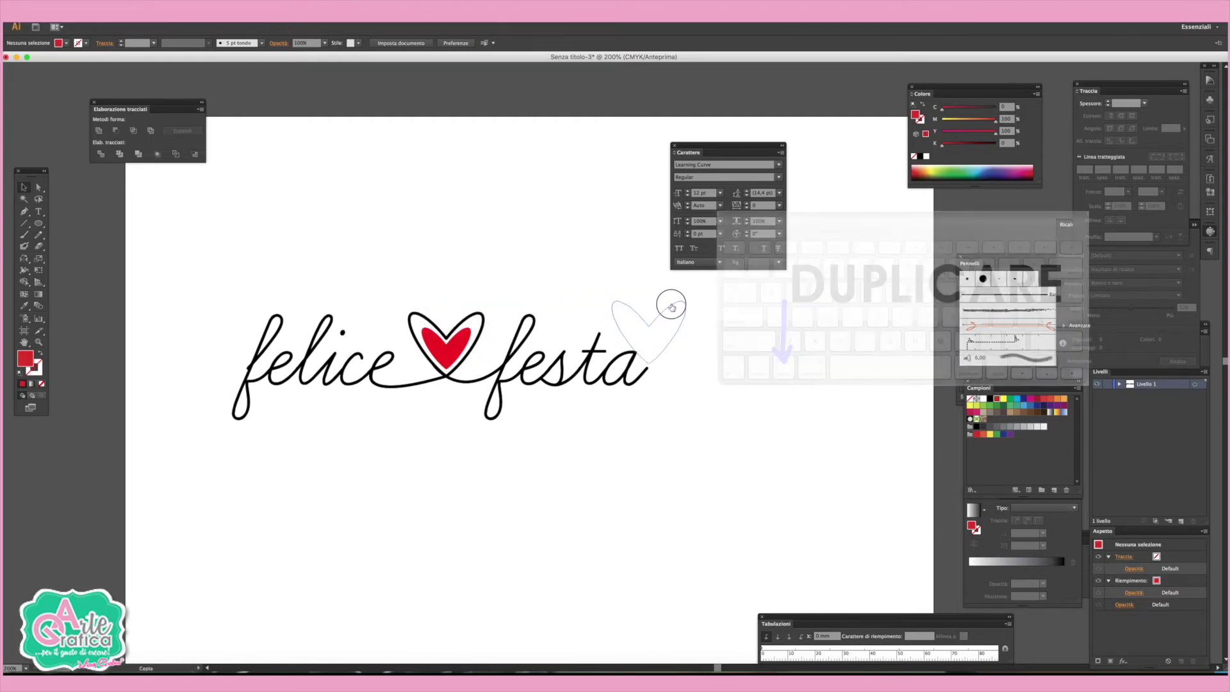
Shrink the heart copy, make it solid black, and tuck it onto festa's final a
left_click_drag(672, 306, 669, 306)
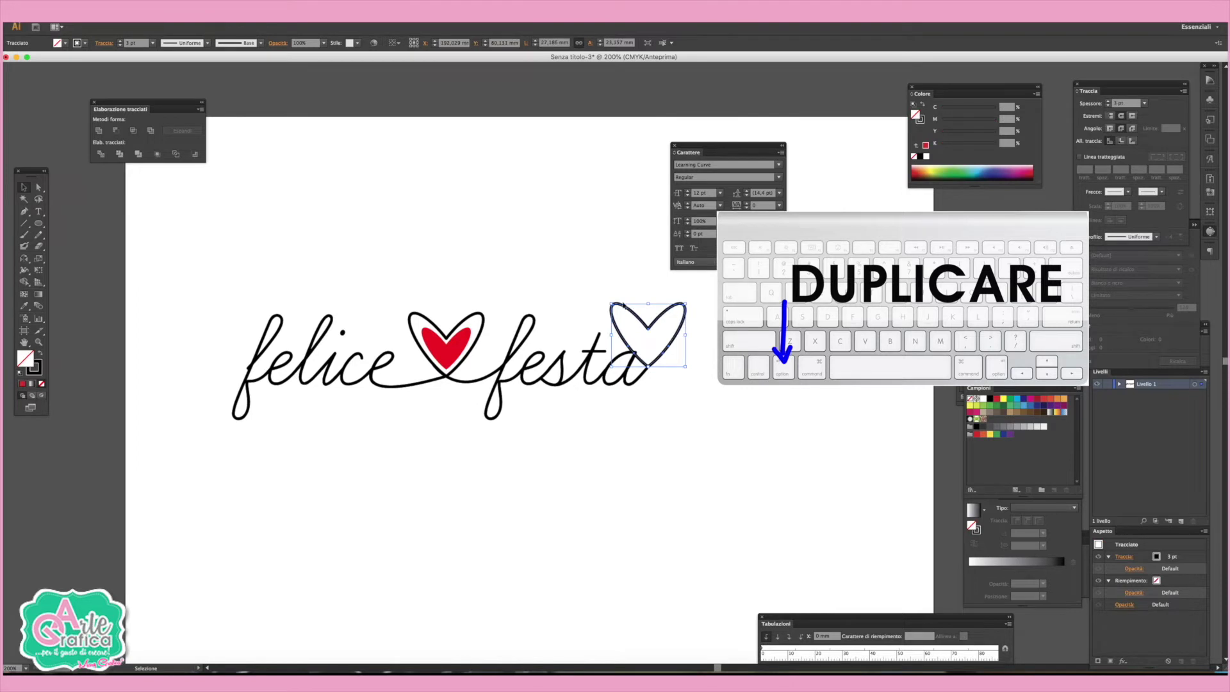
left_click(637, 339, "shift")
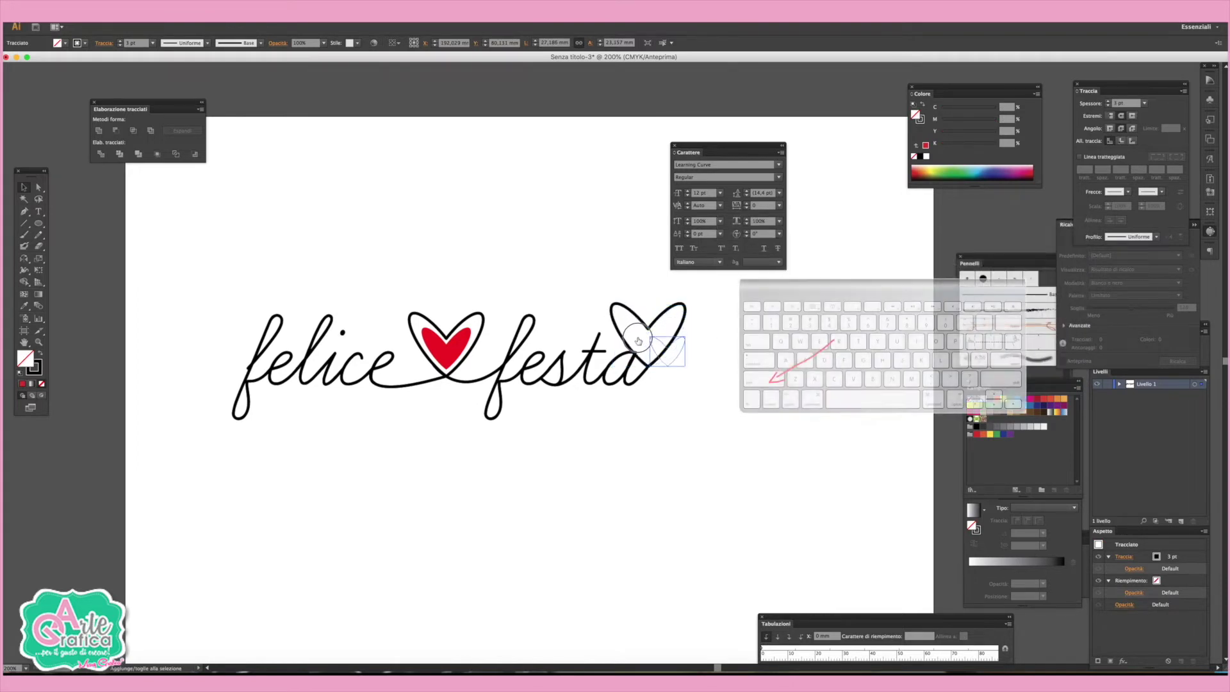
left_click_drag(638, 339, 662, 347)
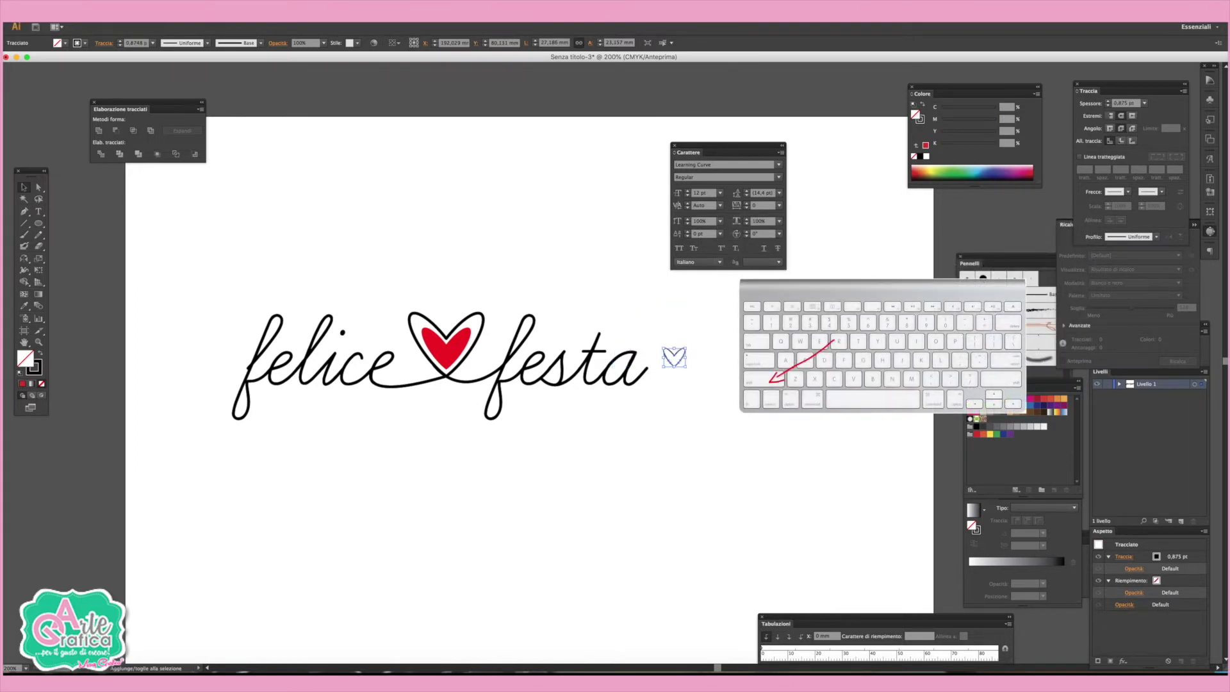
left_click(41, 355)
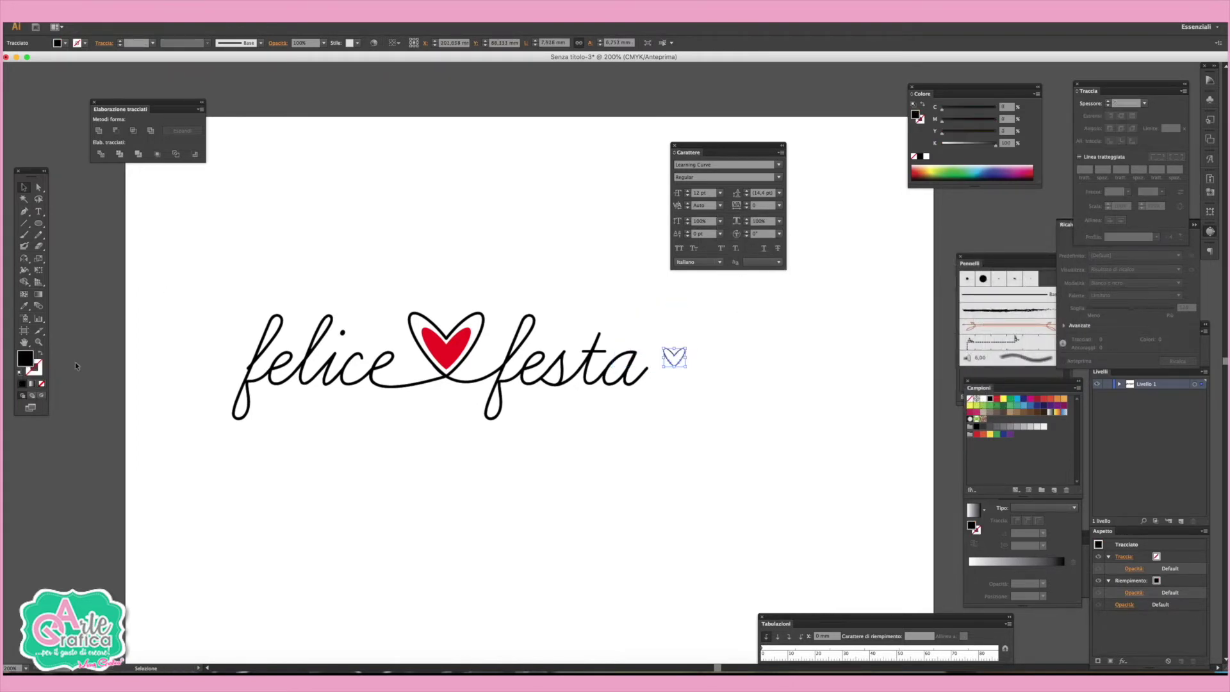
left_click(719, 357)
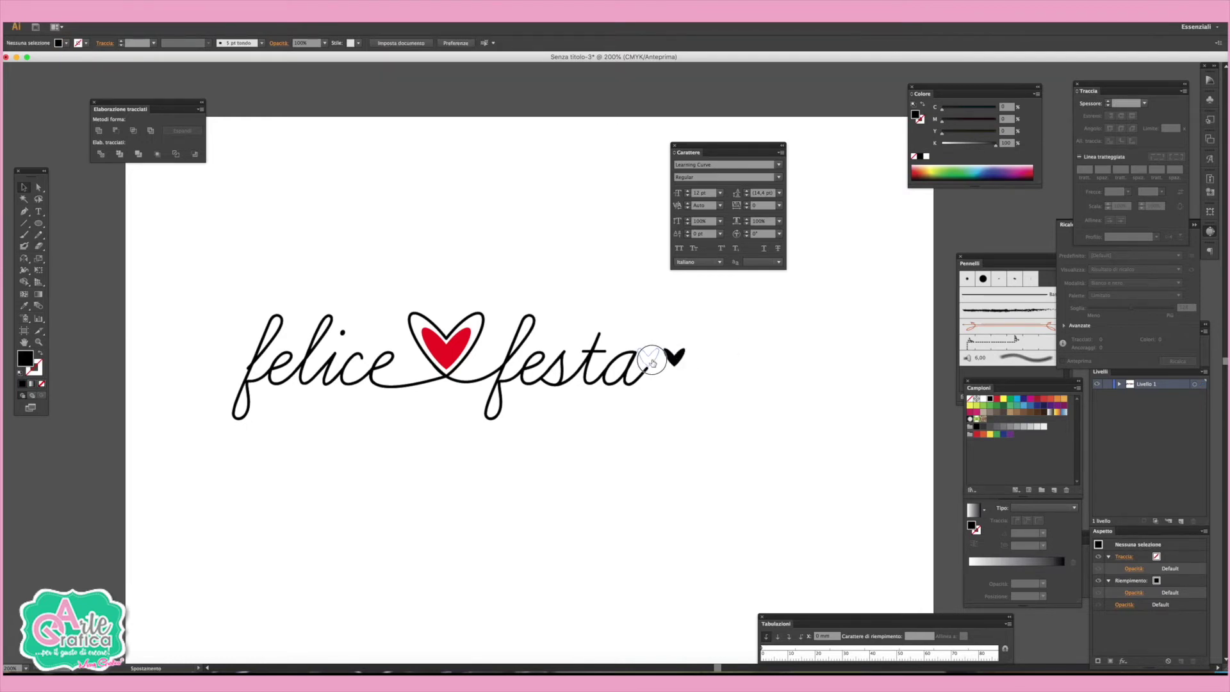
left_click_drag(651, 360, 651, 357)
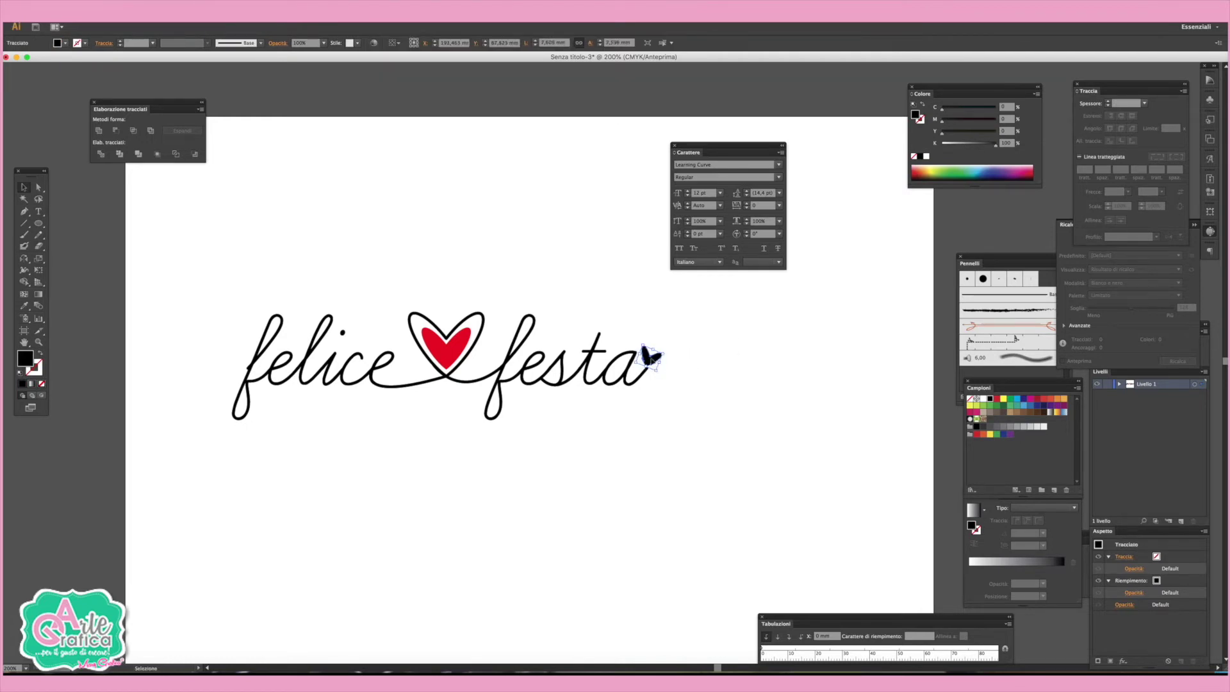
left_click(780, 331)
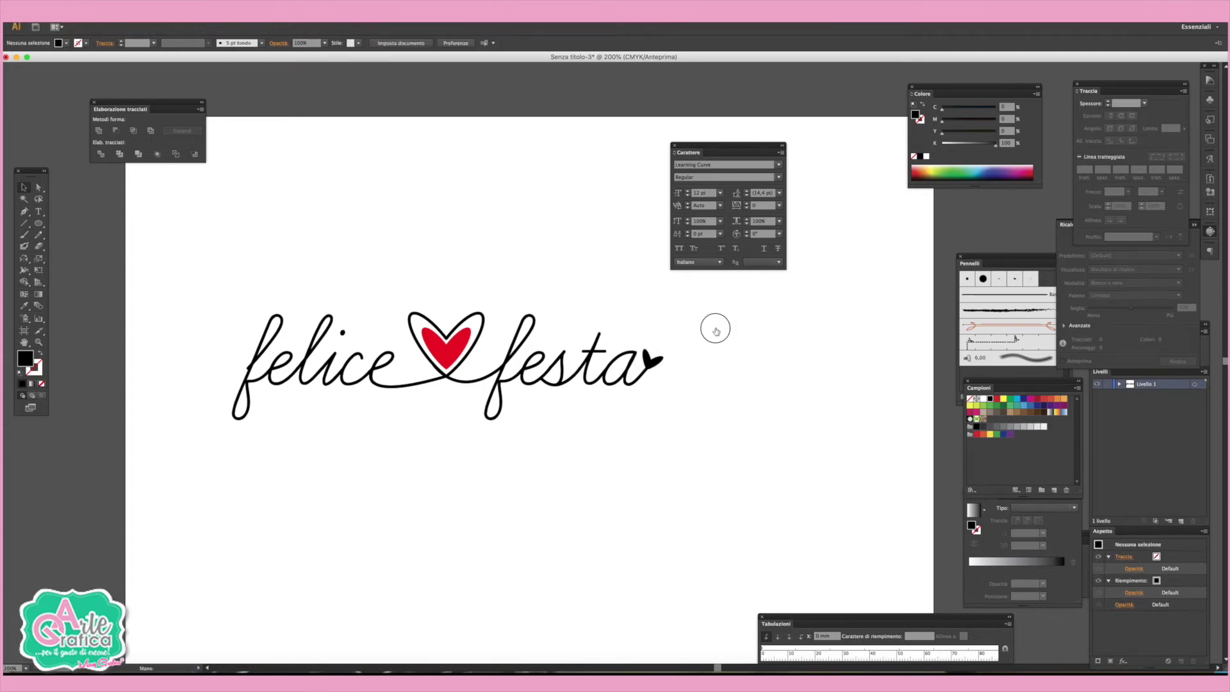
left_click_drag(715, 328, 749, 312)
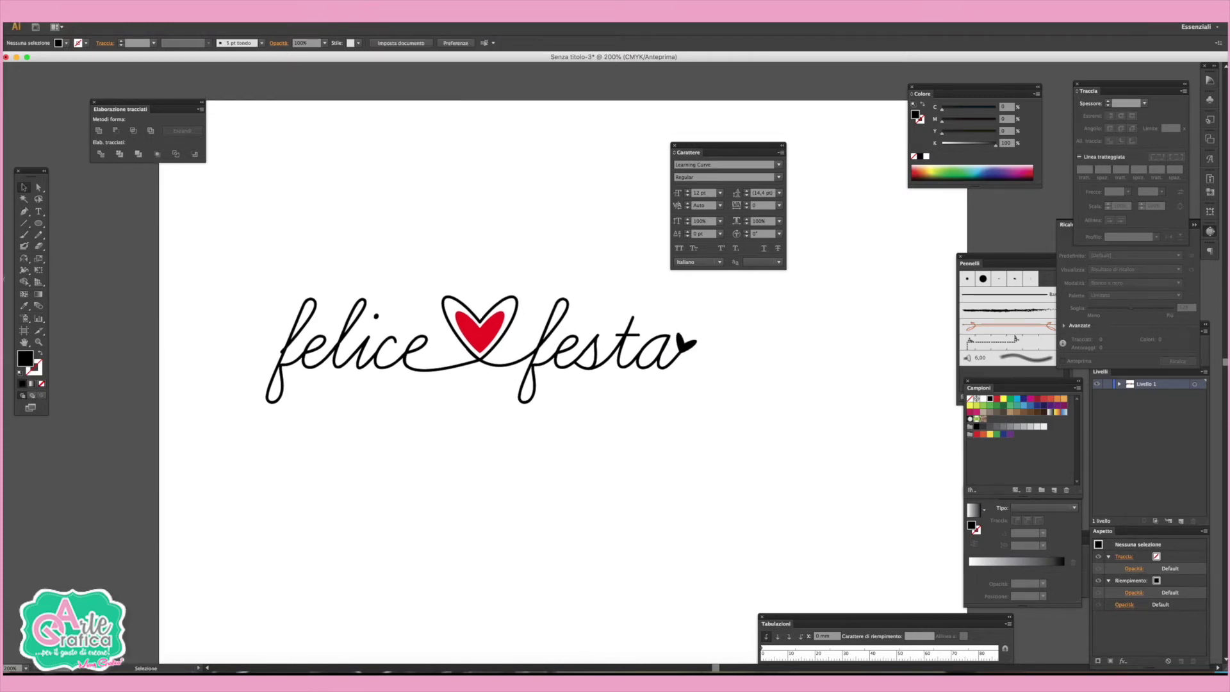
Add the text 'del', enlarge it, and place it under felice festa
left_click(40, 212)
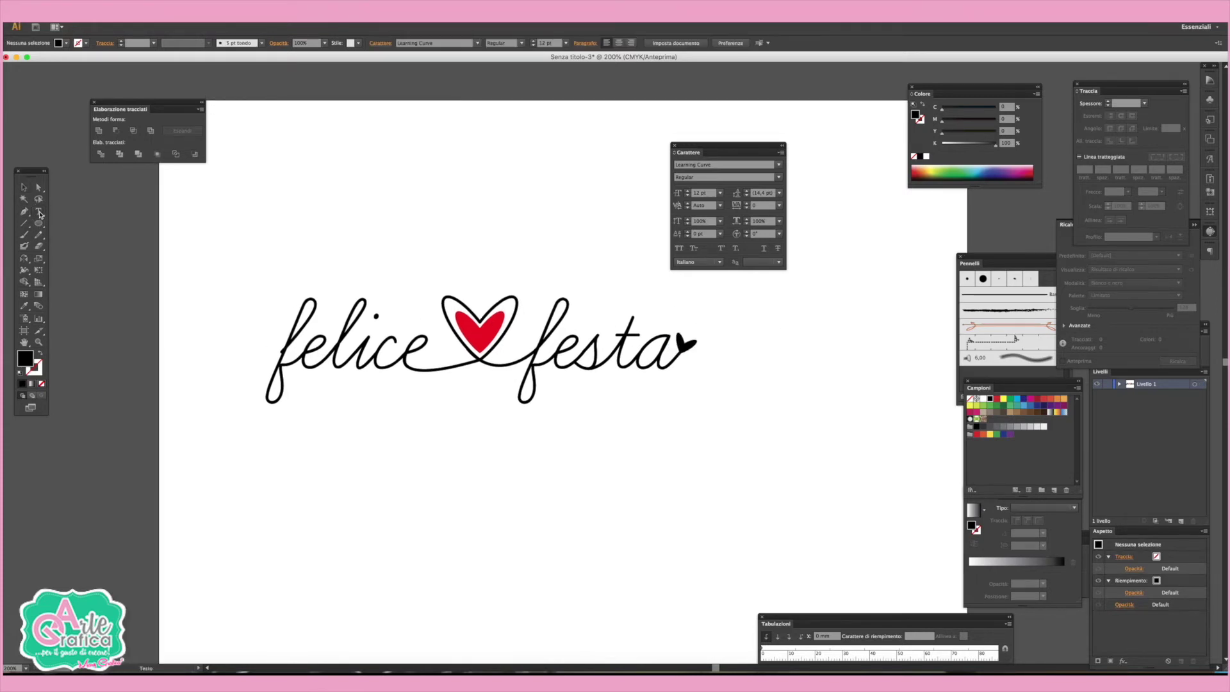
left_click(340, 433)
type("del")
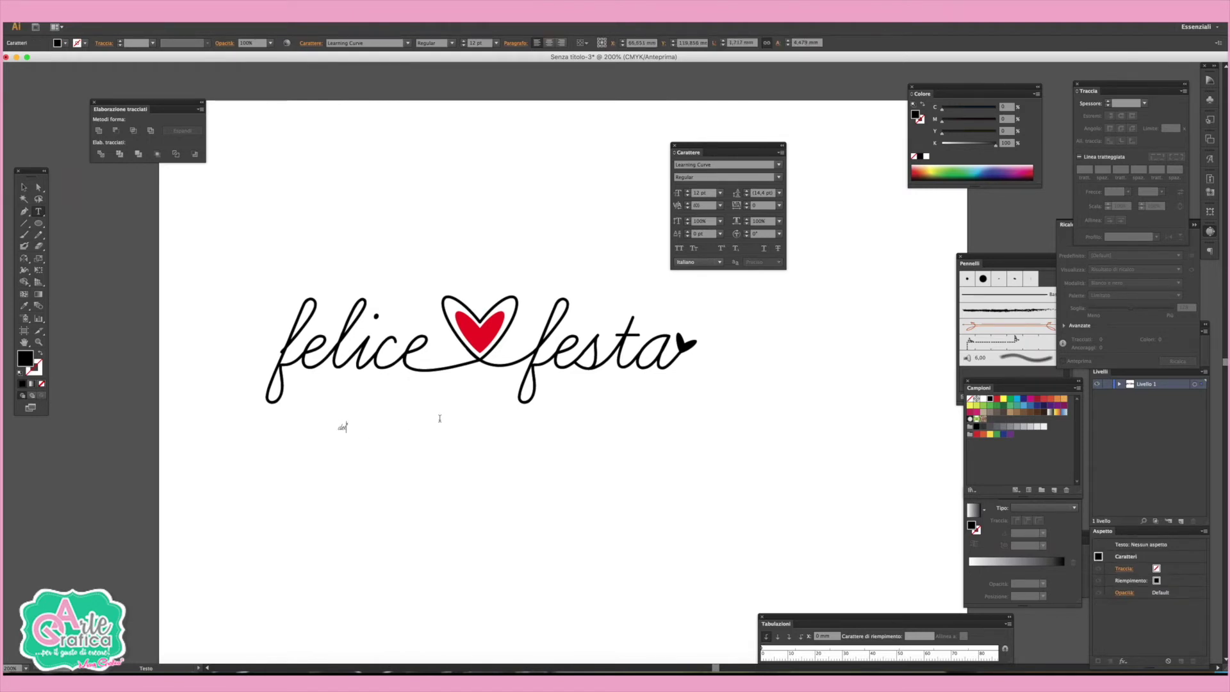
left_click(24, 187)
mouse_move(348, 426)
left_mouse_down()
mouse_move(458, 479)
mouse_move(478, 406)
left_mouse_up()
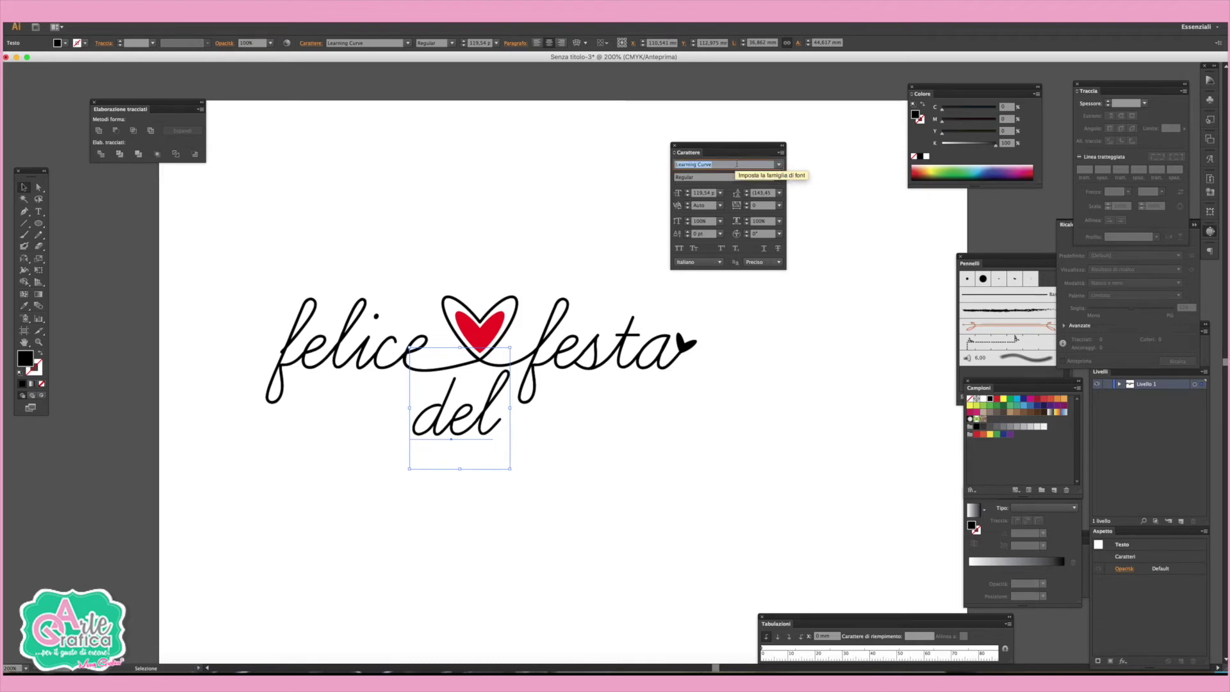
key("ctrl+z")
left_click_drag(453, 411, 481, 403)
left_click(594, 470)
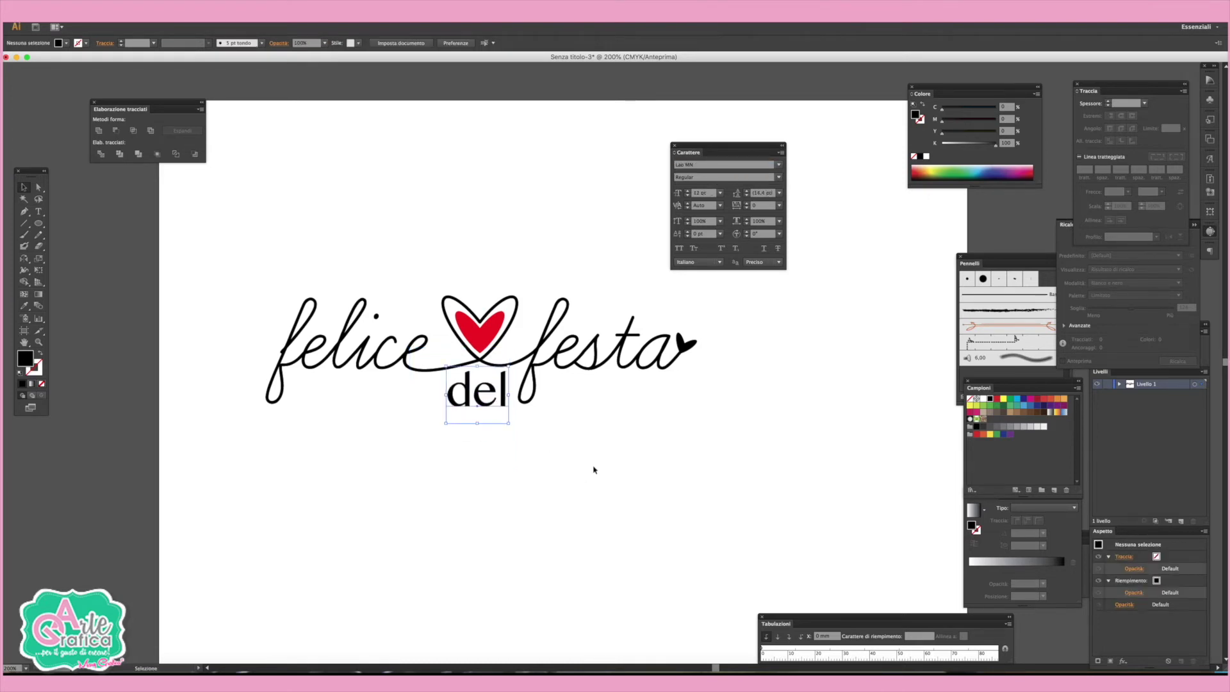
Set 'del' in the sans-serif font Lao Sangam MN
left_click(492, 393)
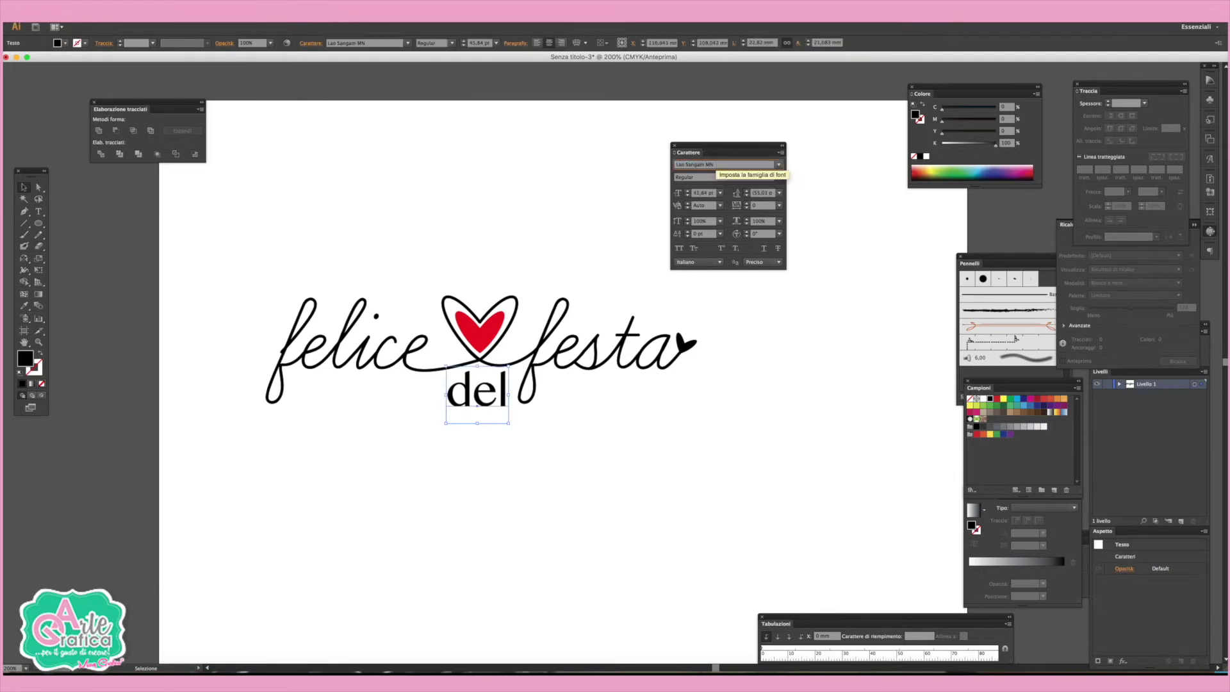
key("Down")
key("Down")
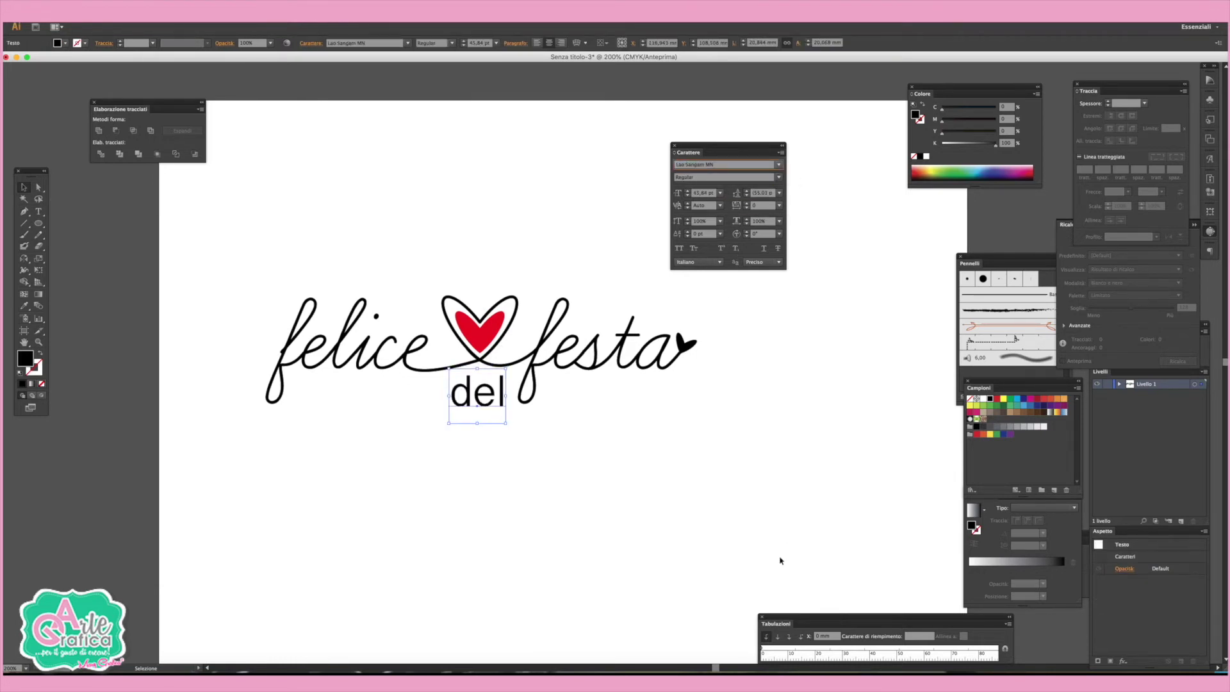
left_click(769, 553)
left_click_drag(482, 395, 478, 454)
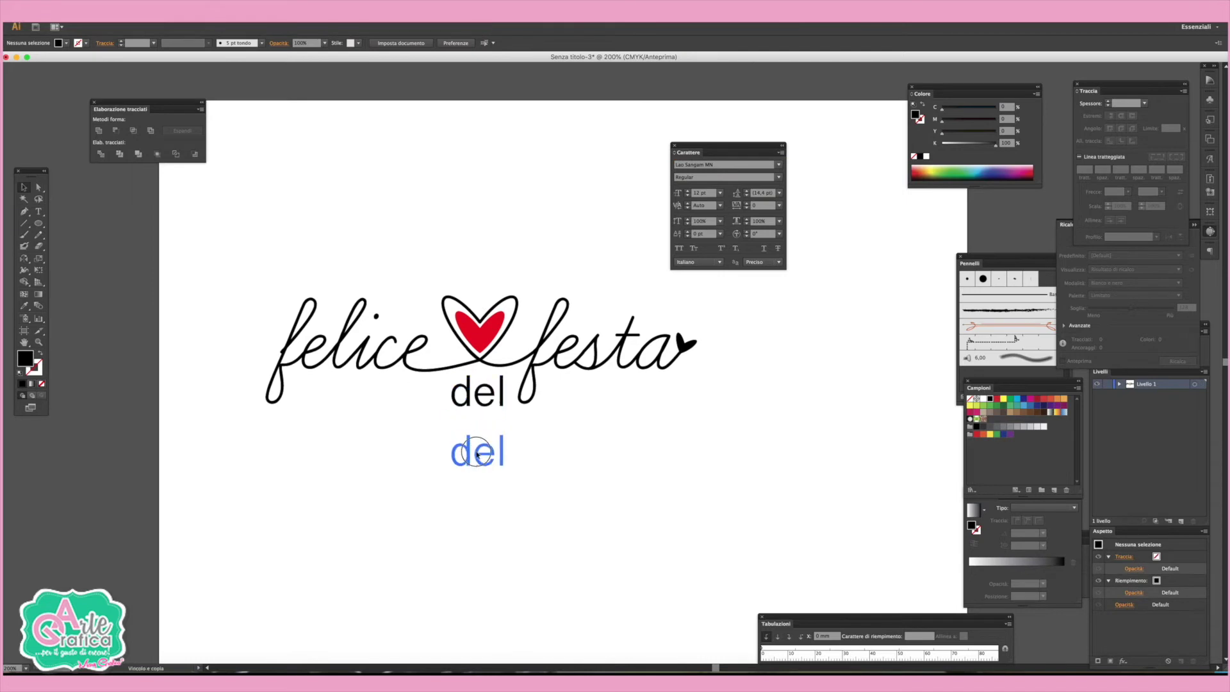
Retype the copied text as 'papà' and set it to All Caps as PAPÀ
double_click(477, 452)
type("papà")
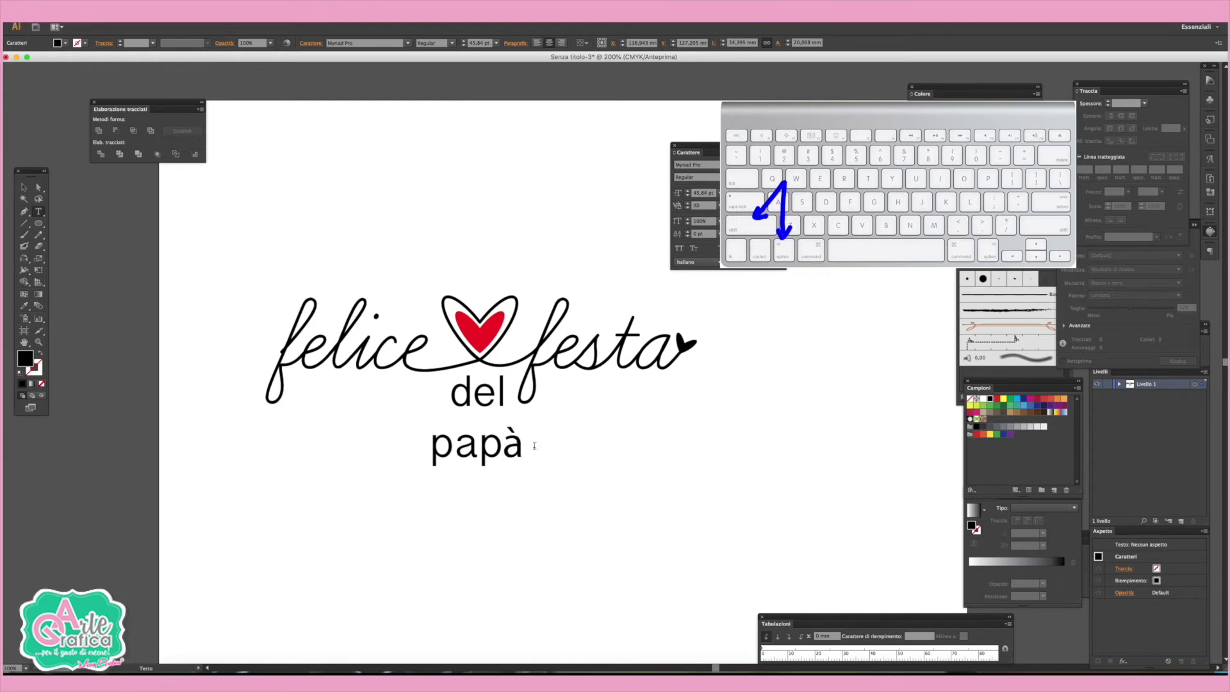
left_click_drag(522, 440, 393, 434)
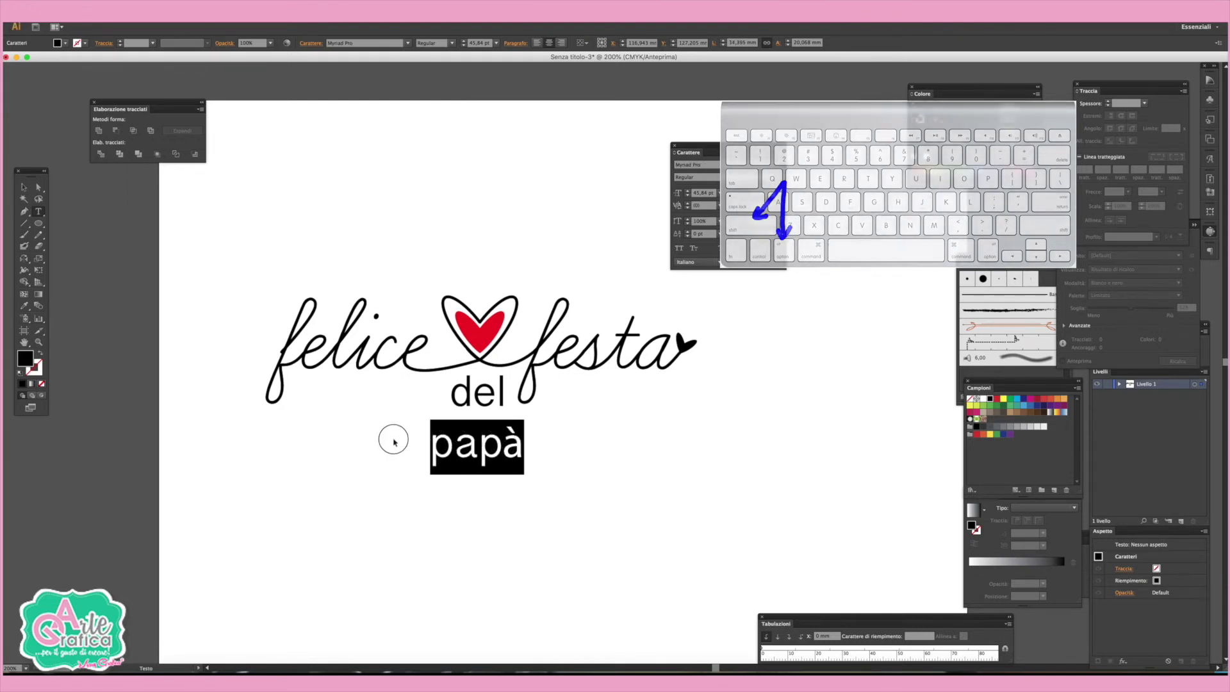
left_click(680, 249)
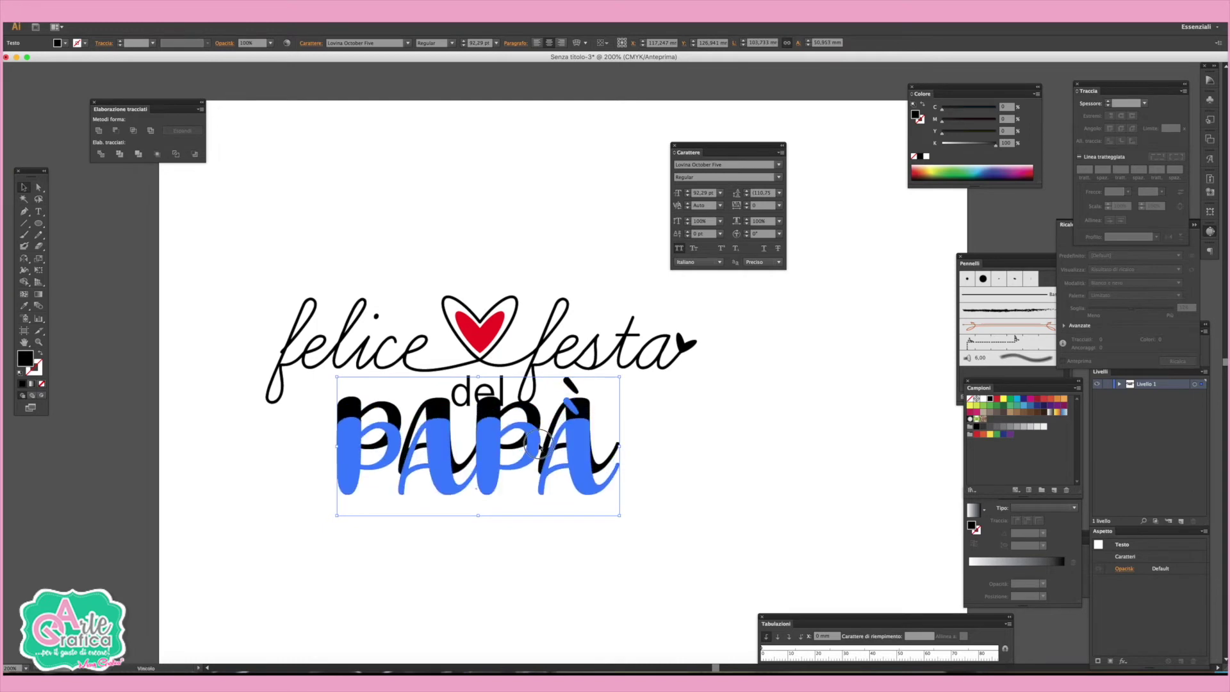
left_click(626, 439)
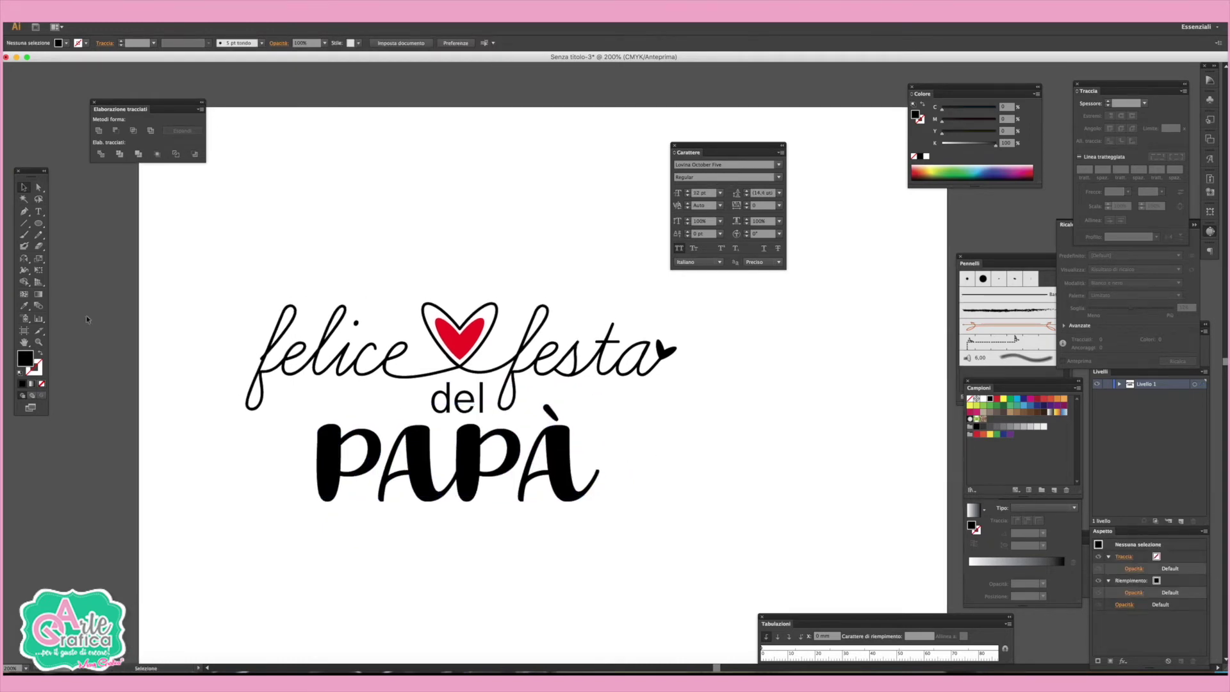
Draw a rounded rectangle around all the lettering with a thin black outline and no fill
left_click_drag(39, 223, 70, 236)
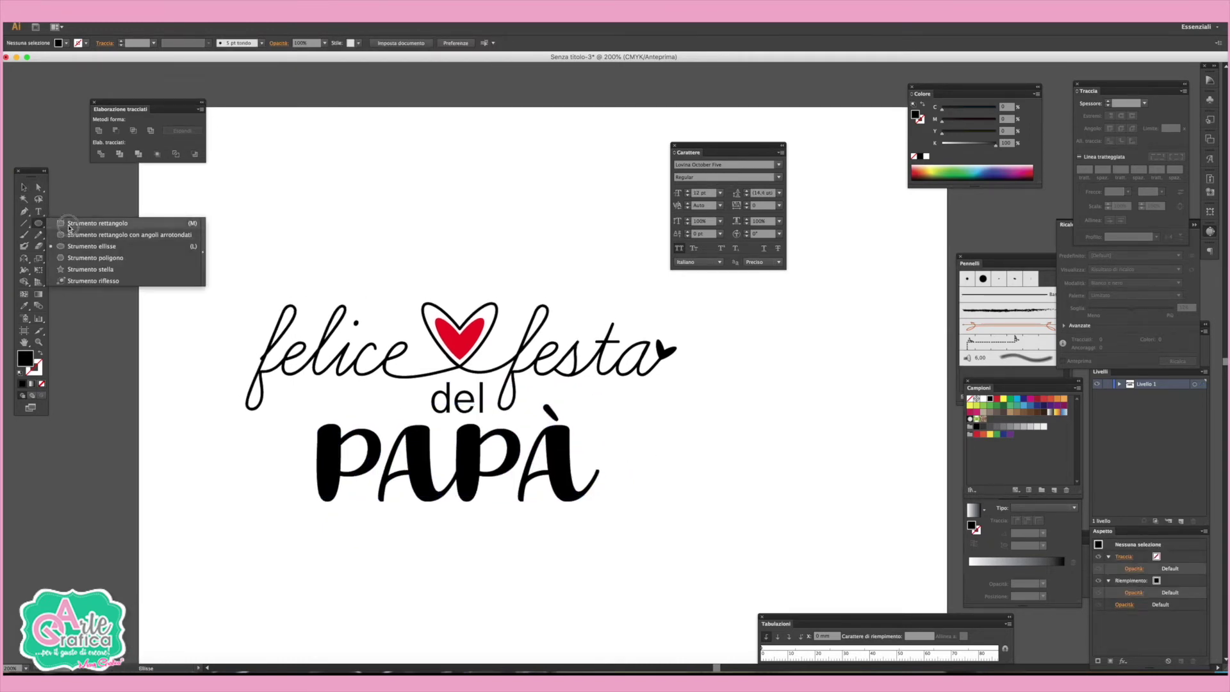
left_click_drag(209, 259, 707, 519)
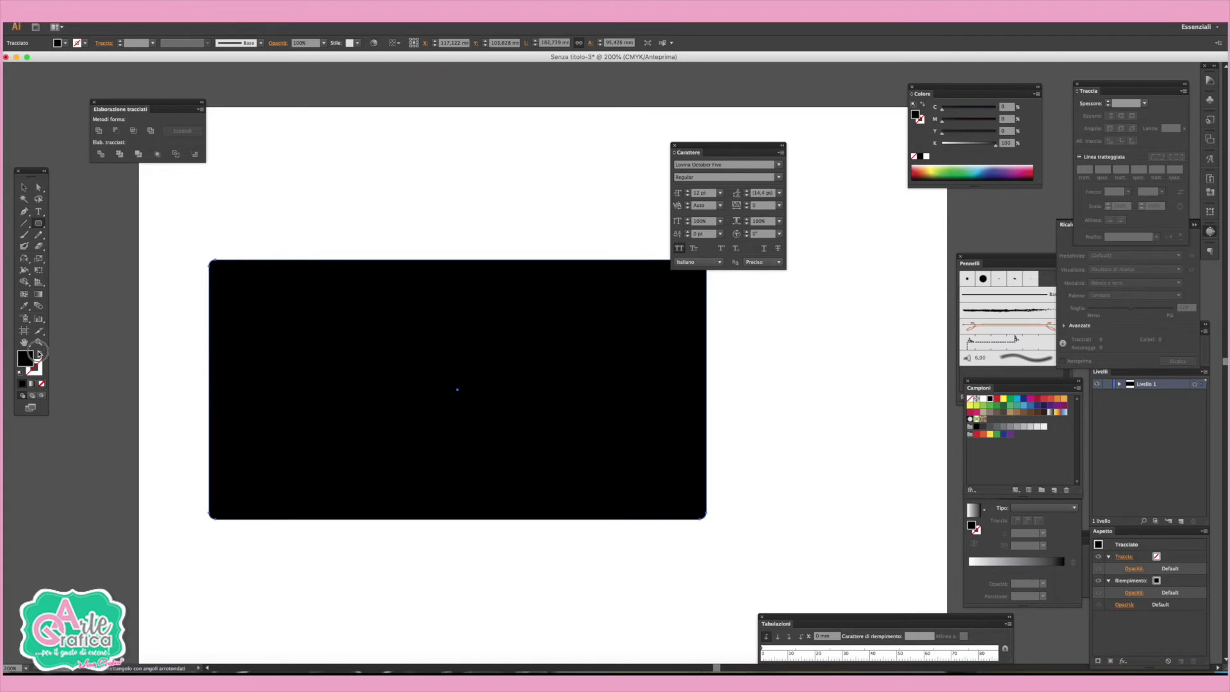
left_click(39, 354)
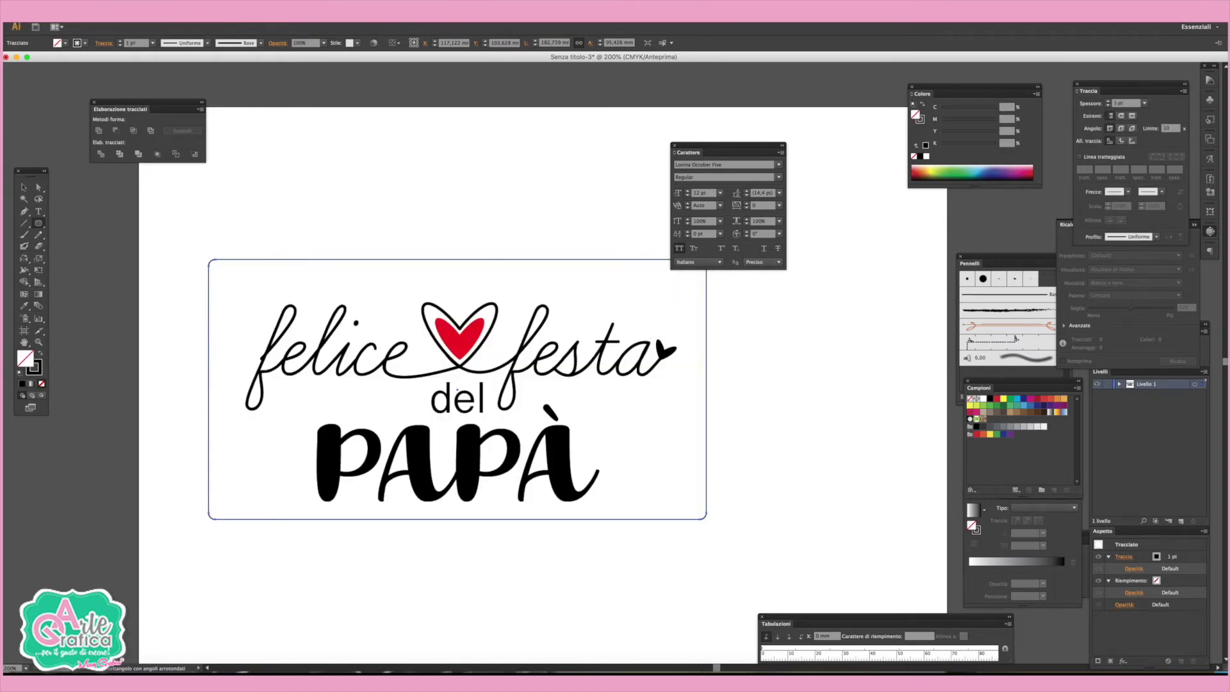
left_click(80, 12)
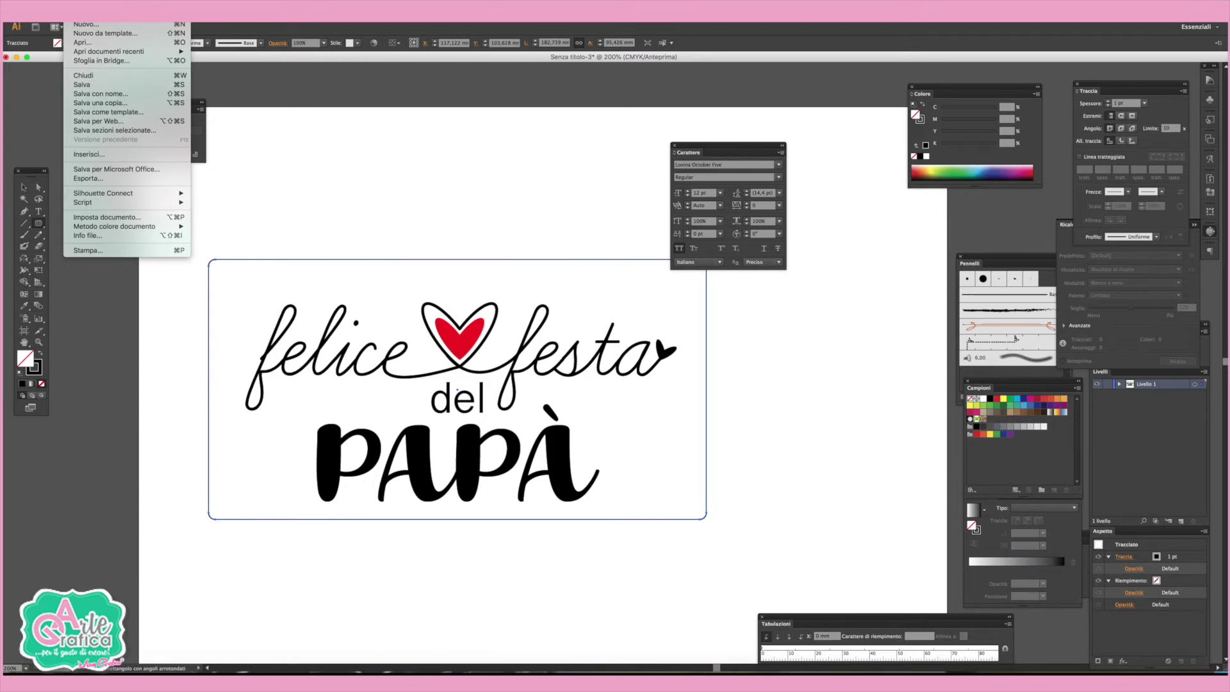
Resize the artboard with Document Setup's 'Fit to Selected Art' preset to match the rounded rectangle
left_click(106, 217)
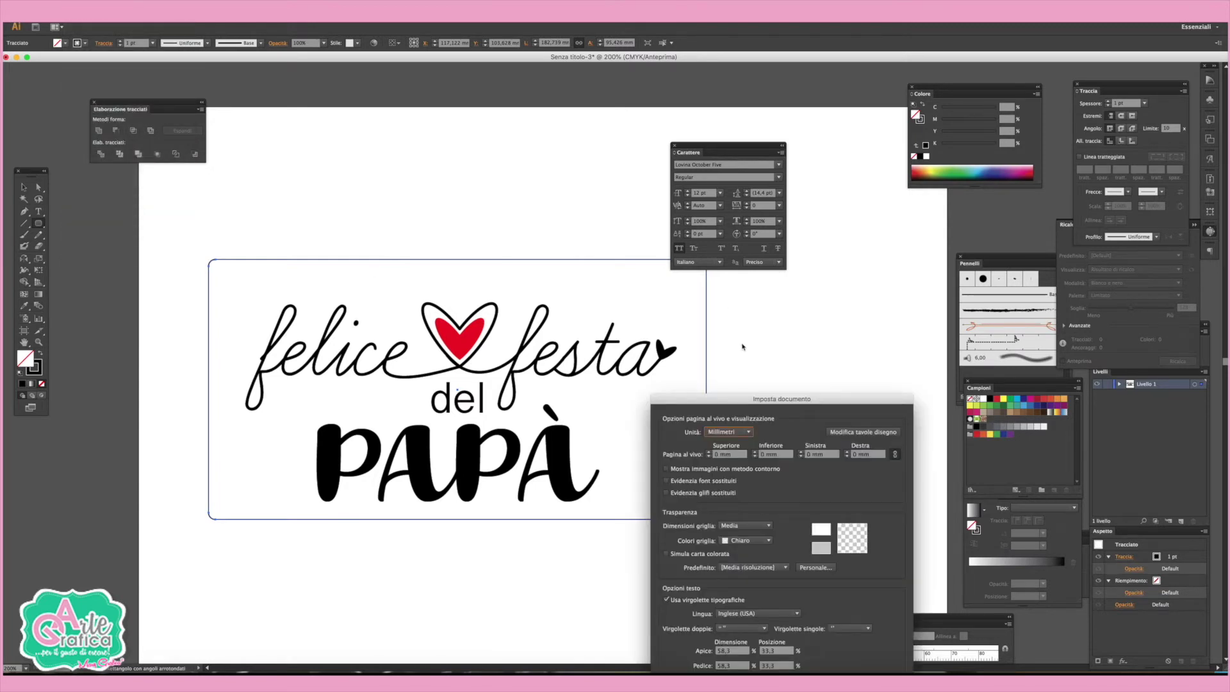
left_click(863, 432)
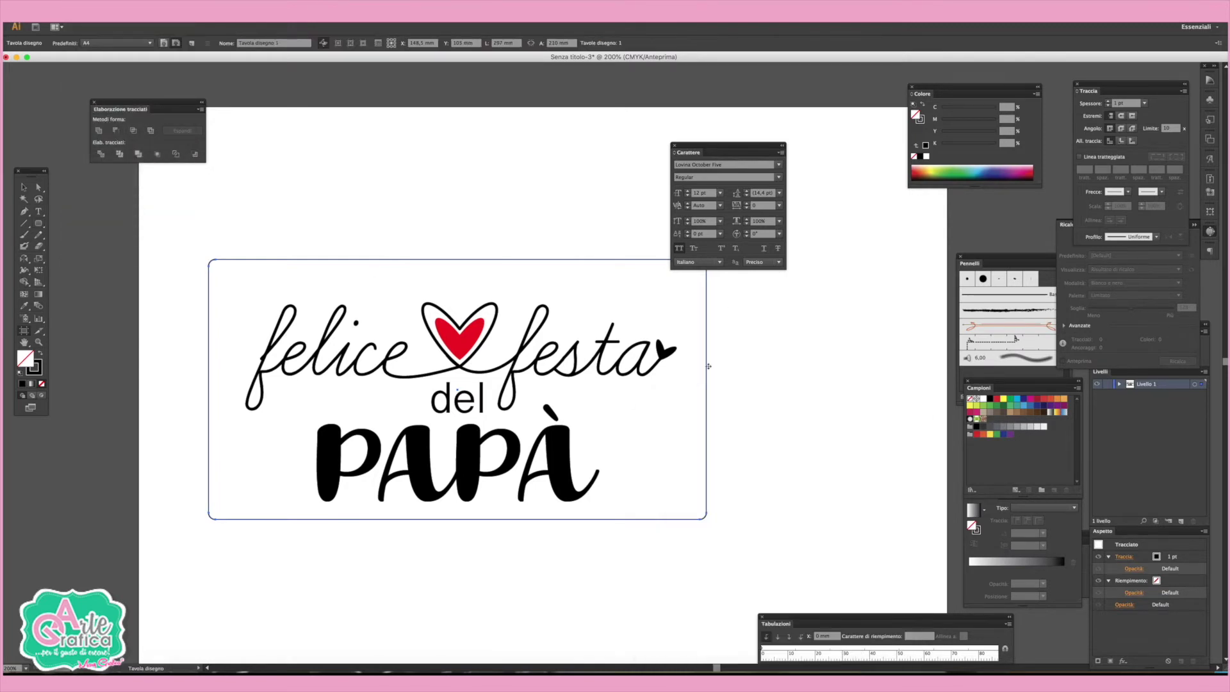
left_click(129, 43)
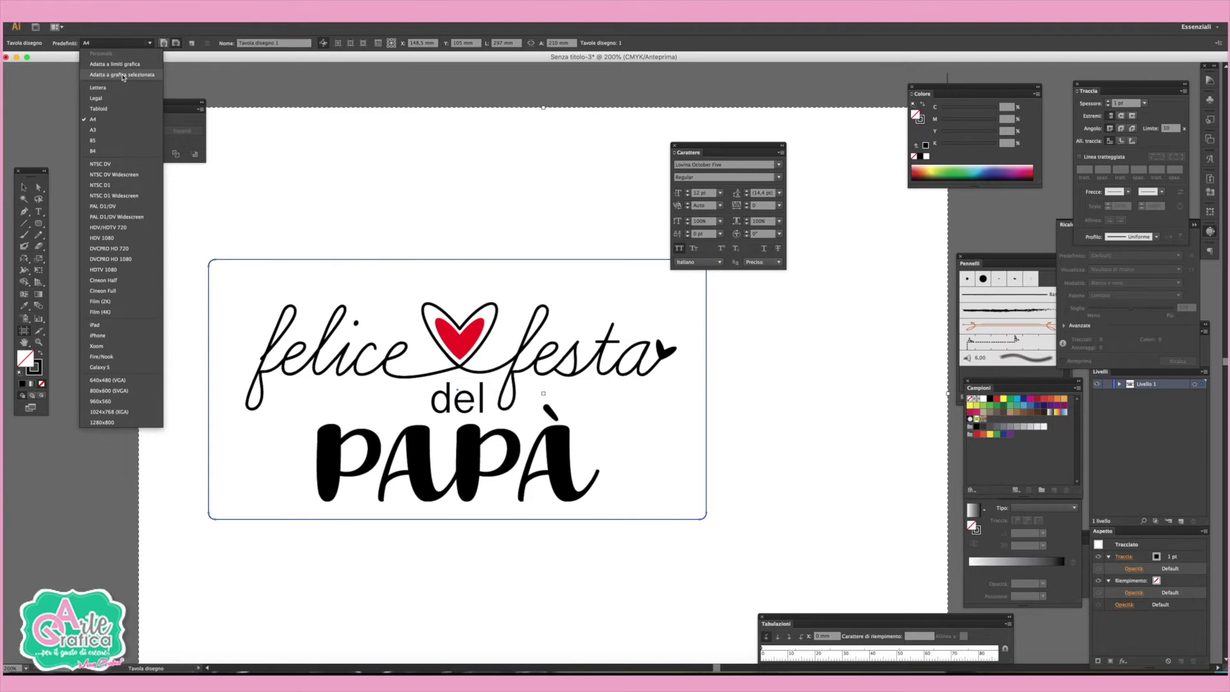
left_click(123, 75)
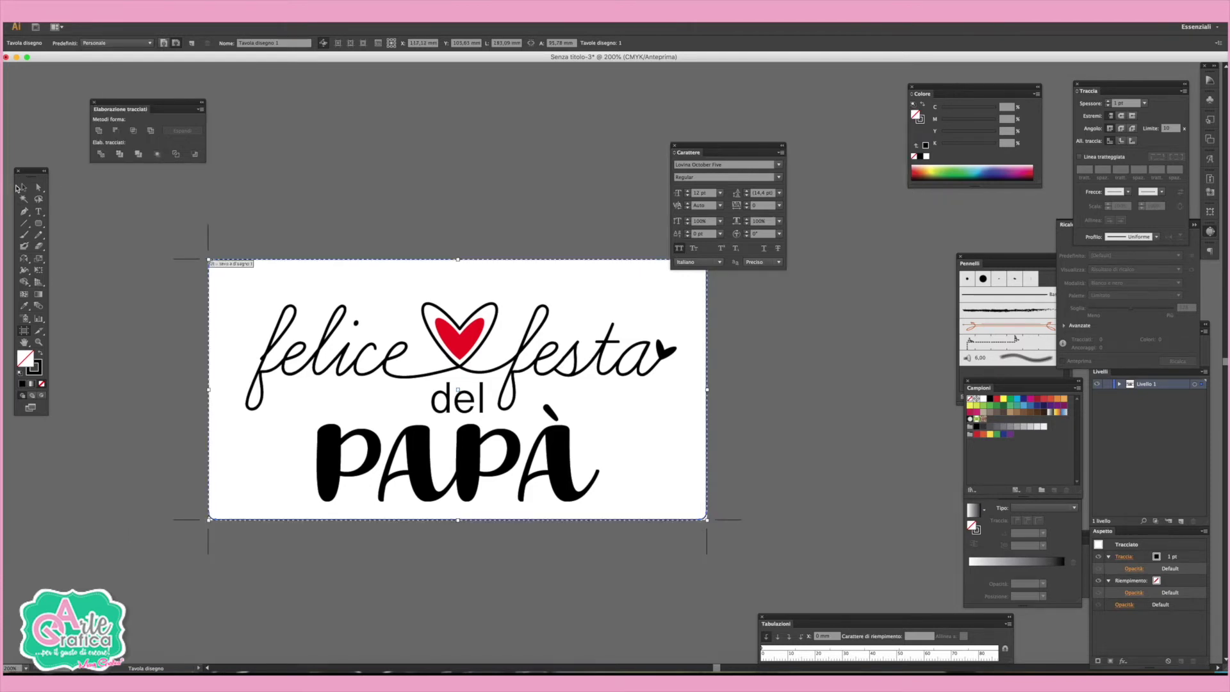
left_click(24, 187)
left_click(587, 225)
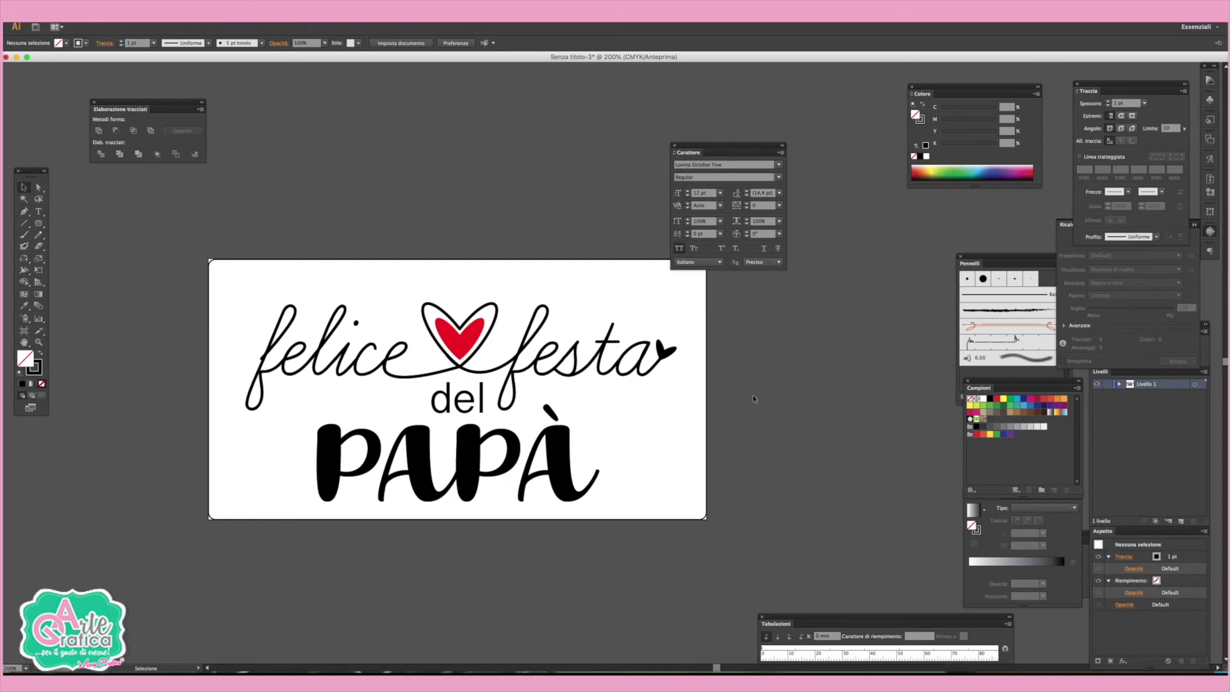
left_click(698, 506)
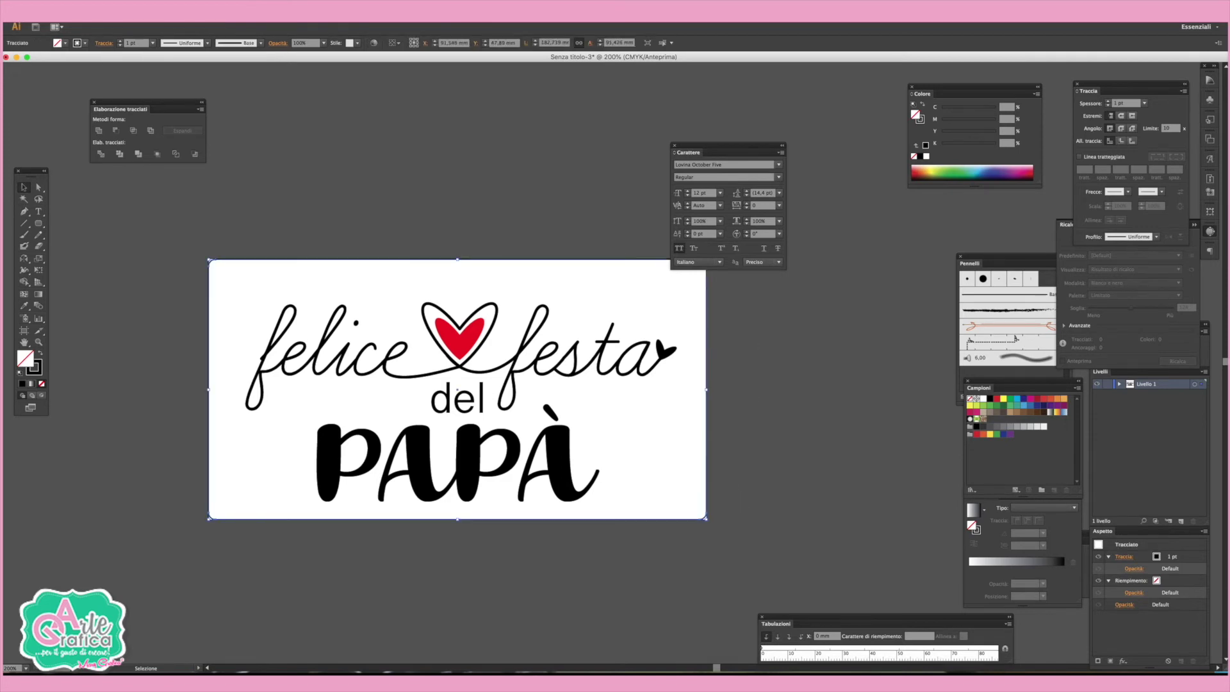
Show the rulers and place a vertical guide through the artboard's centre
left_click(269, 13)
mouse_move(288, 210)
left_click(425, 211)
left_click_drag(4, 260, 457, 251)
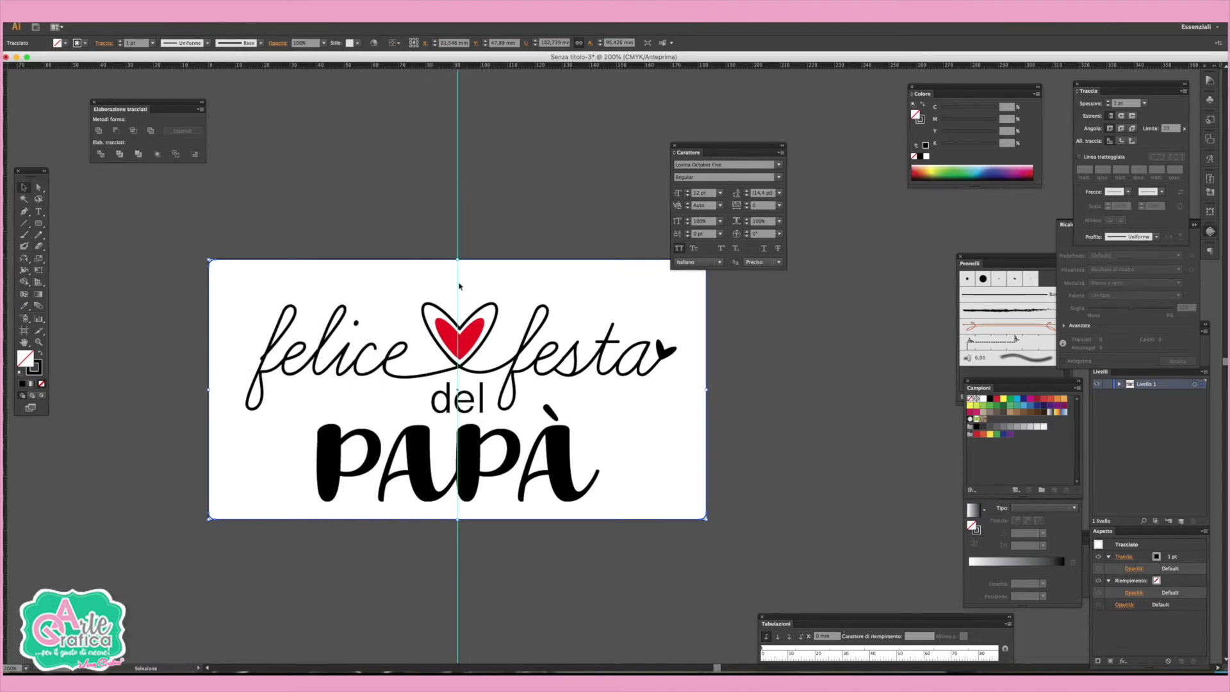
left_click(765, 551)
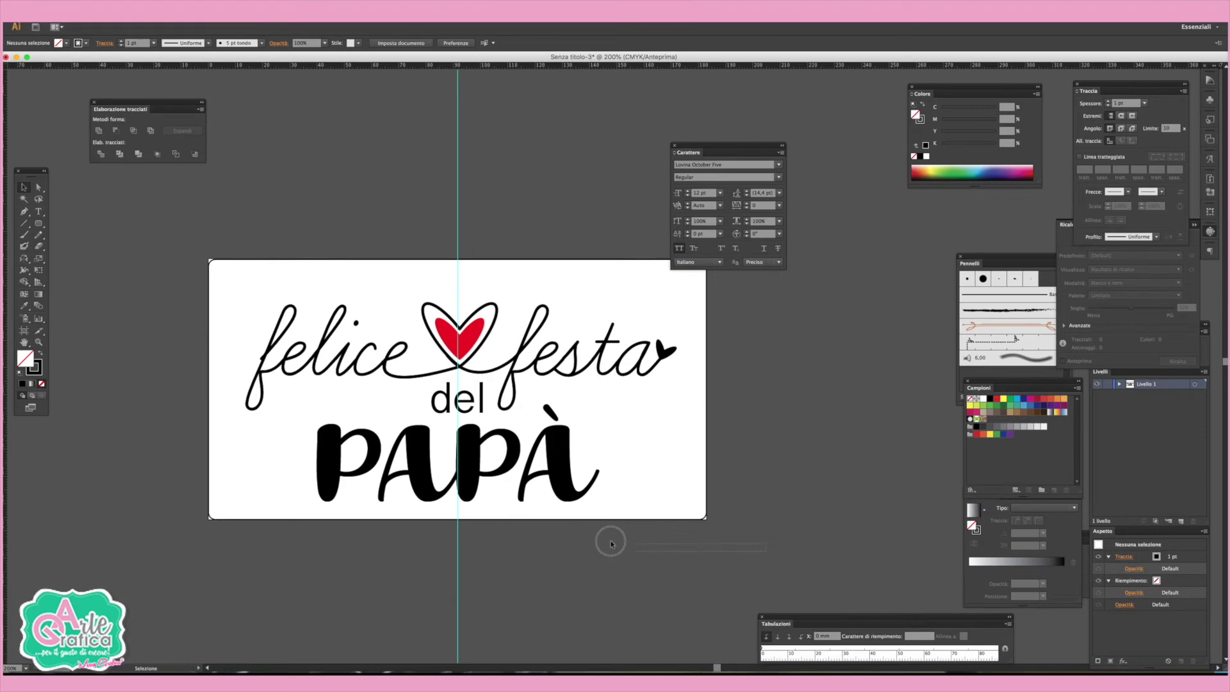
Nudge the felice festa script and its small end heart slightly left
left_click(555, 444)
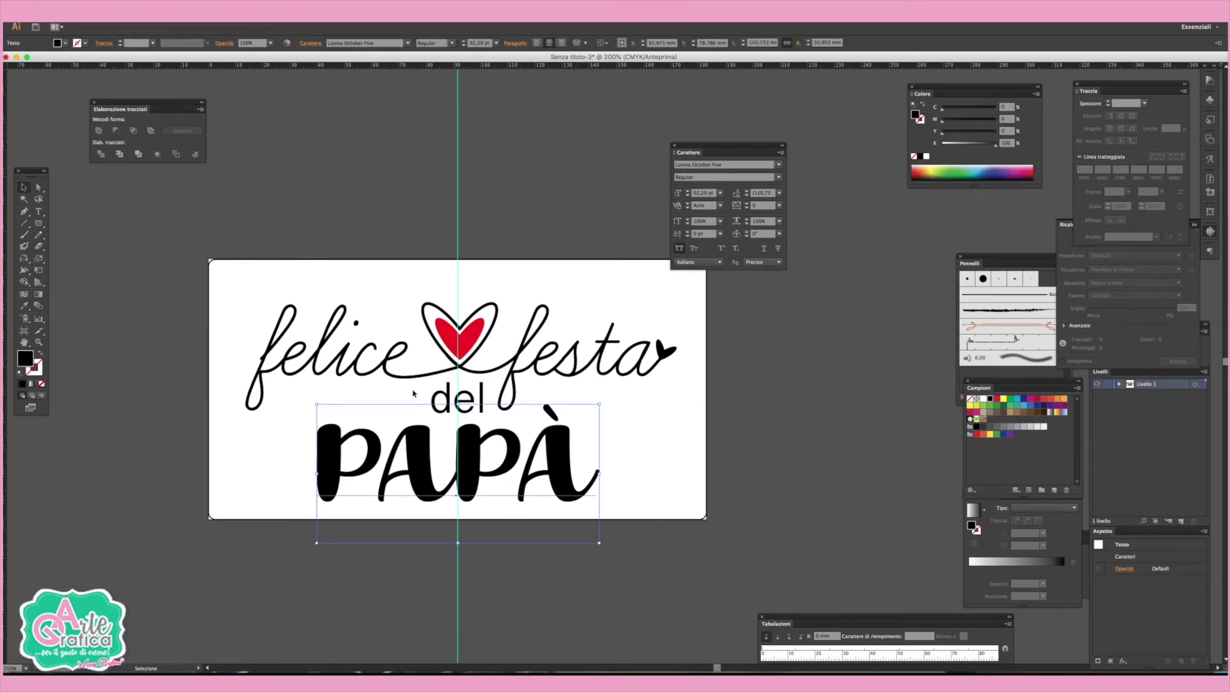
left_click(468, 396)
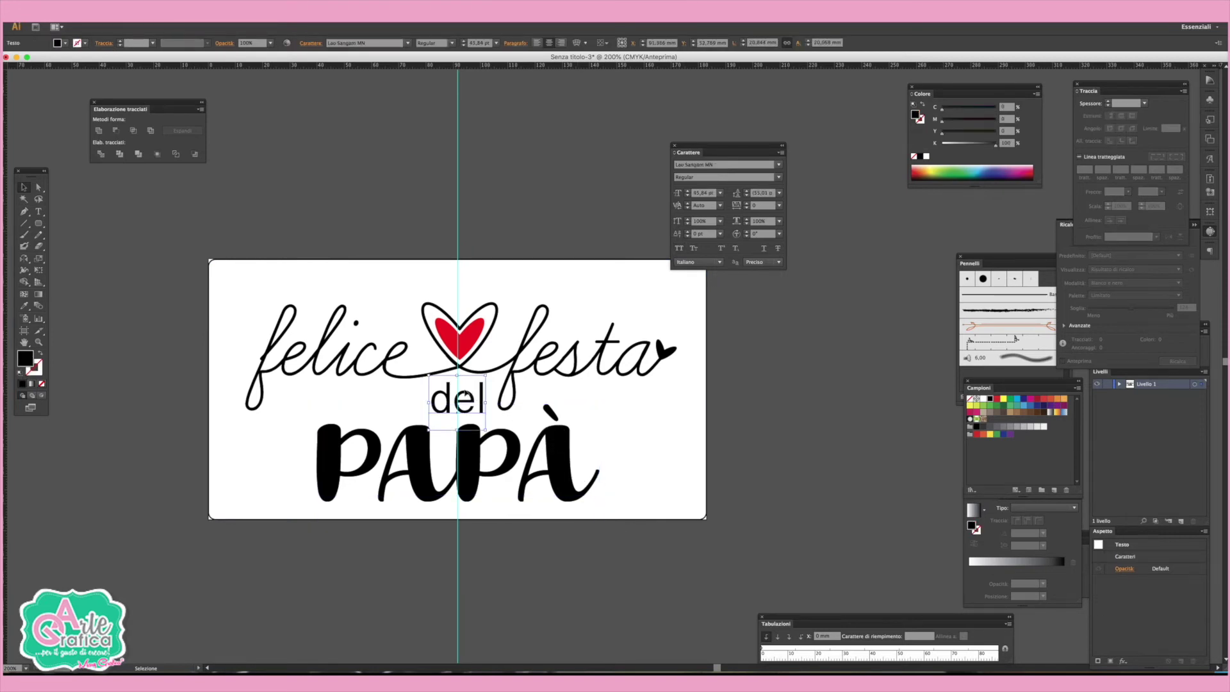
left_click(485, 312)
left_click(398, 353)
left_click(543, 363, "shift")
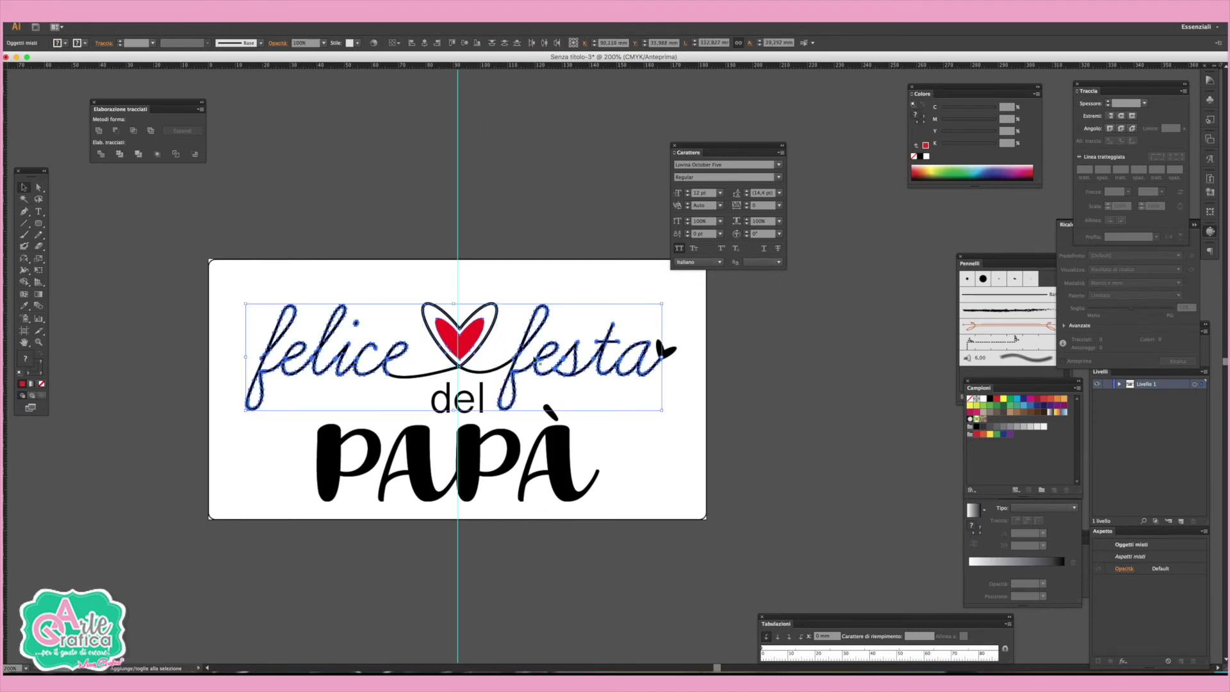
left_click(666, 351, "shift")
key("Left")
key("Left")
left_click(746, 361)
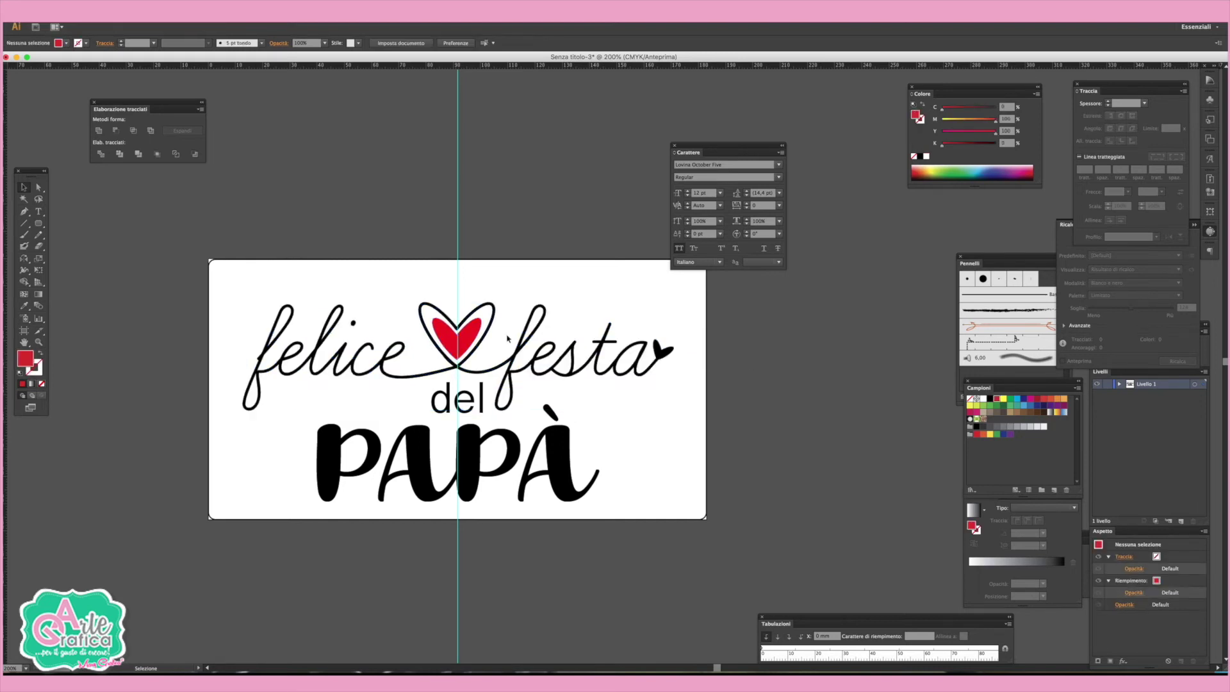
scroll(503, 336, "up", 3)
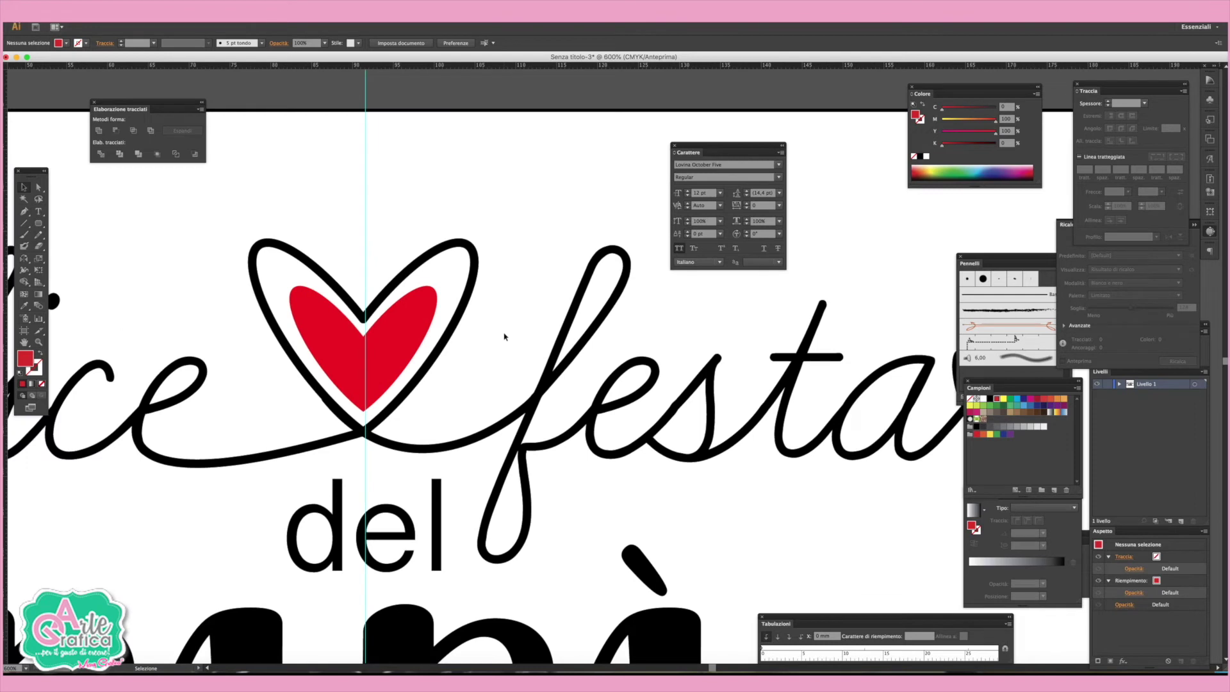
Convert the two swash strokes to filled outlines and merge them
left_click_drag(453, 346, 573, 362)
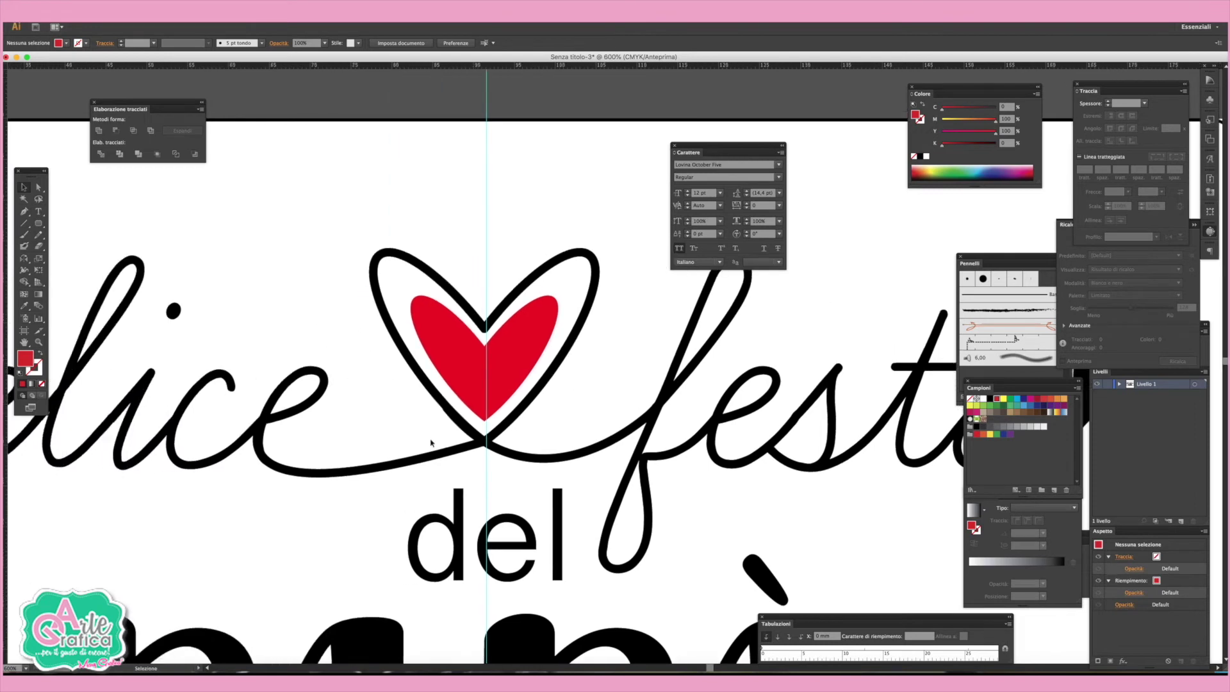
left_click(287, 474)
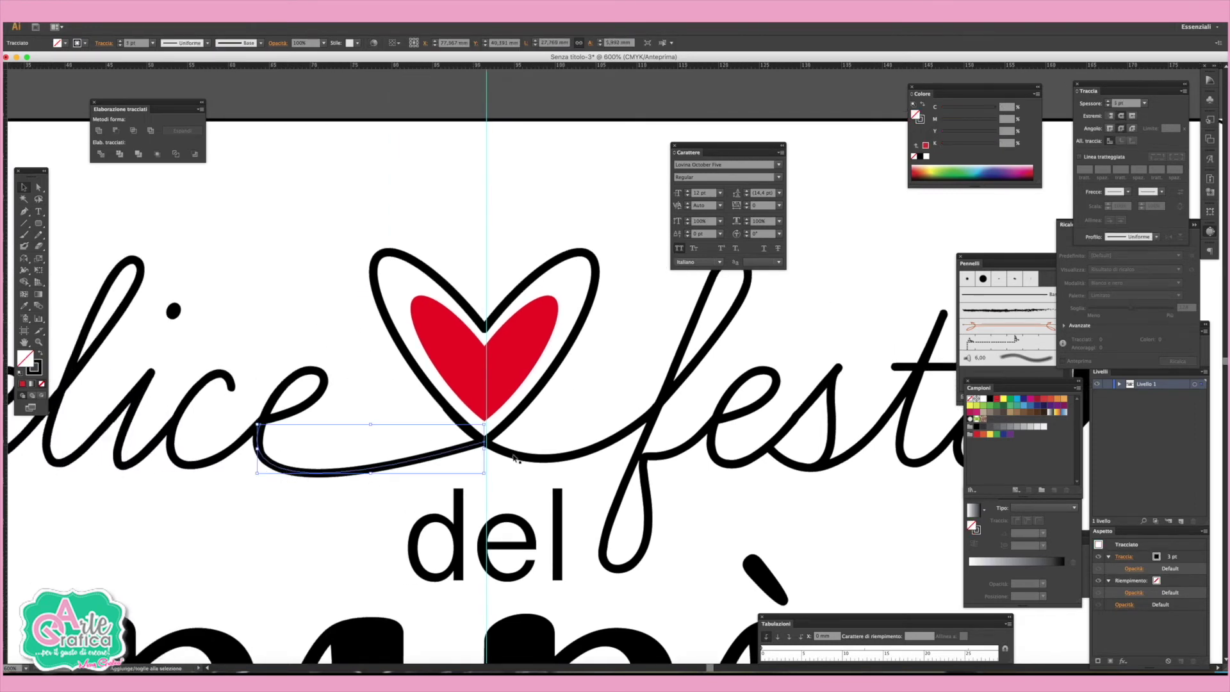
left_click(578, 458, "shift")
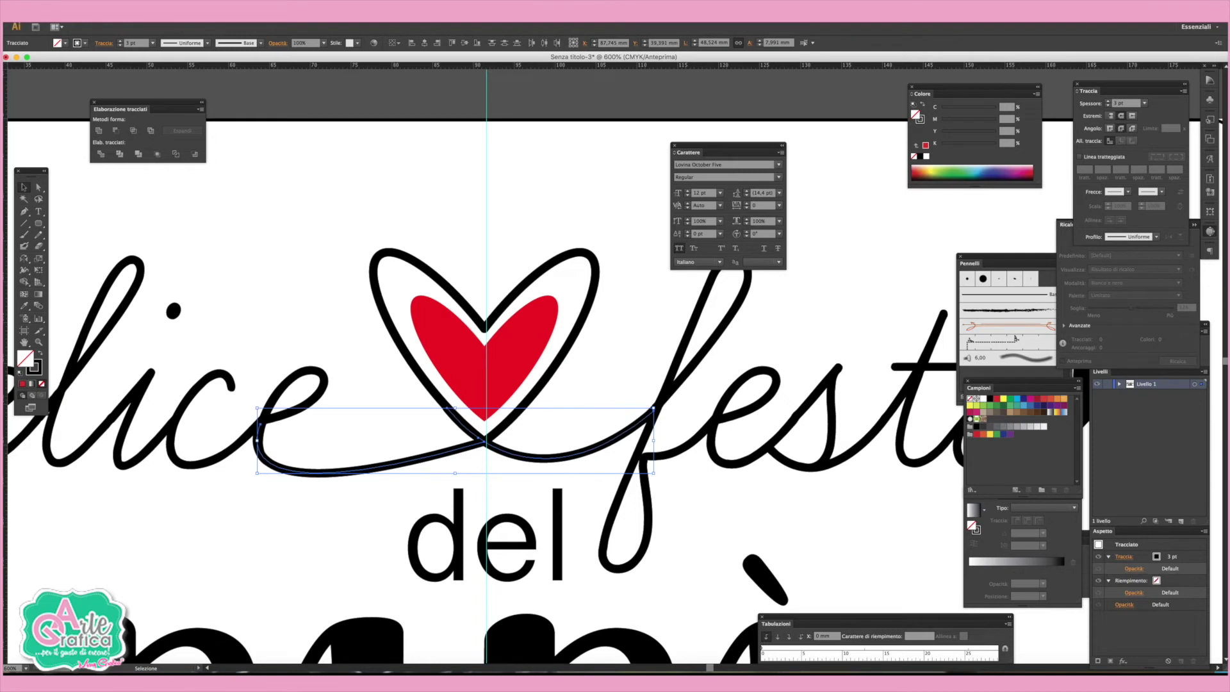
left_click(138, 10)
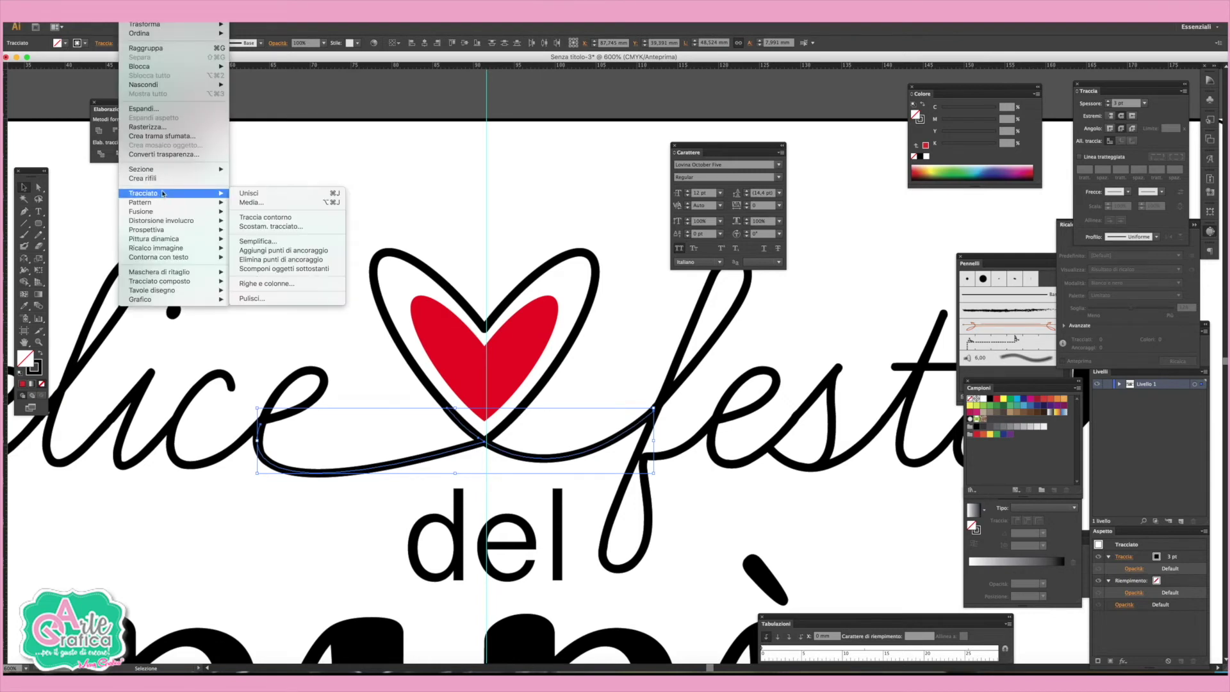
left_click(276, 220)
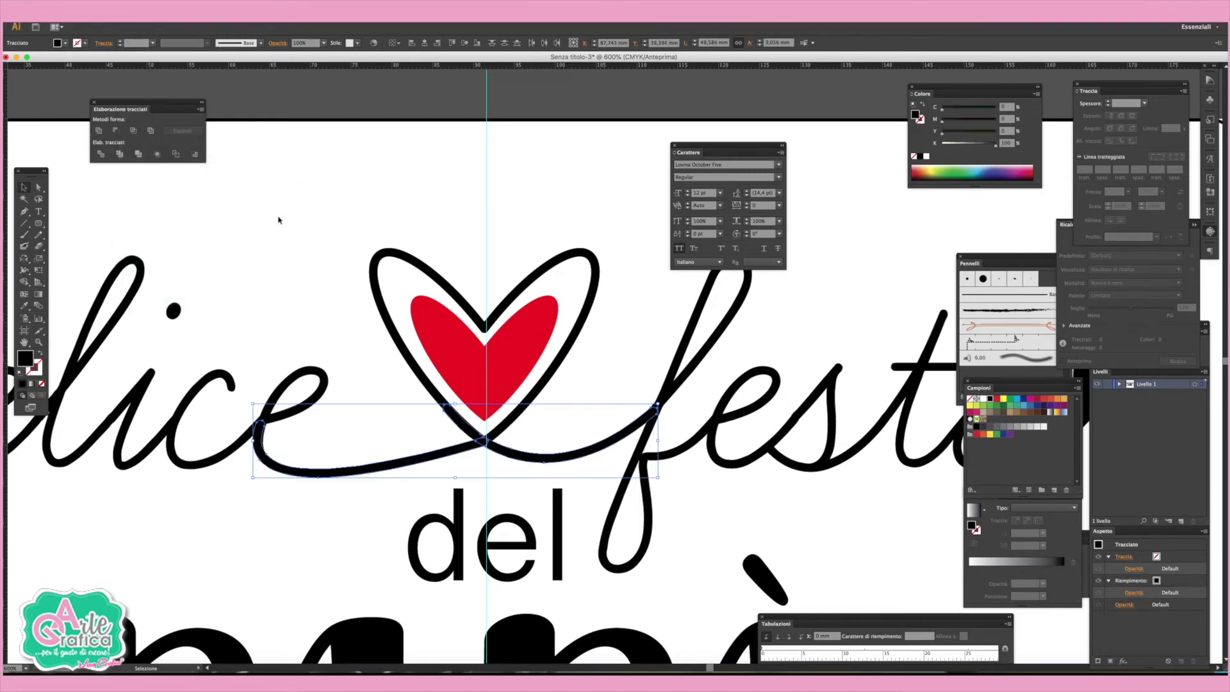
left_click(101, 132)
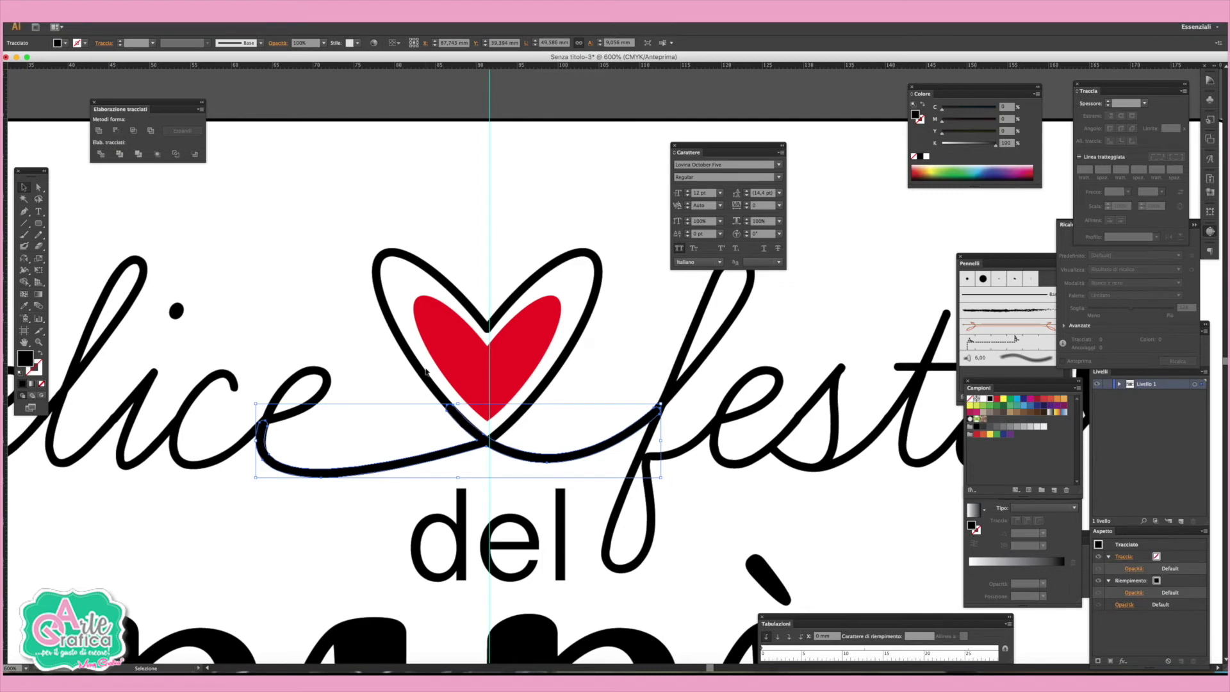
Outline the heart's stroke and unite it with the loop, felice and festa script shapes
left_click(564, 355)
left_click(148, 13)
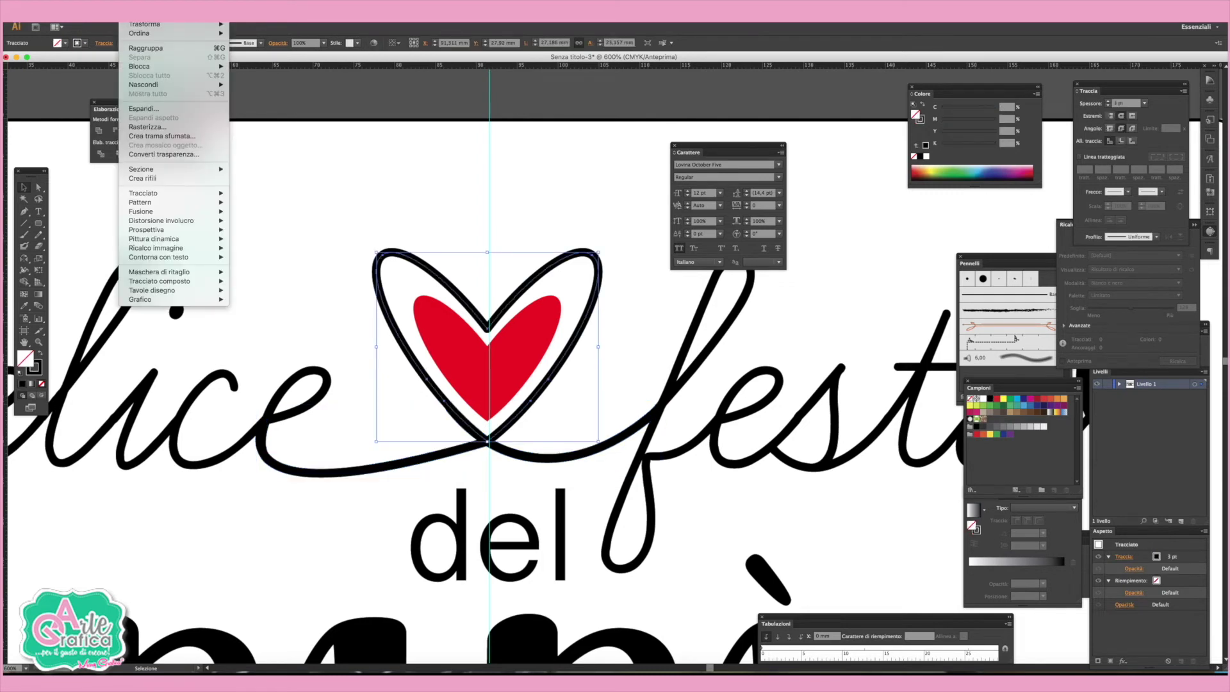
mouse_move(144, 194)
left_click(306, 222)
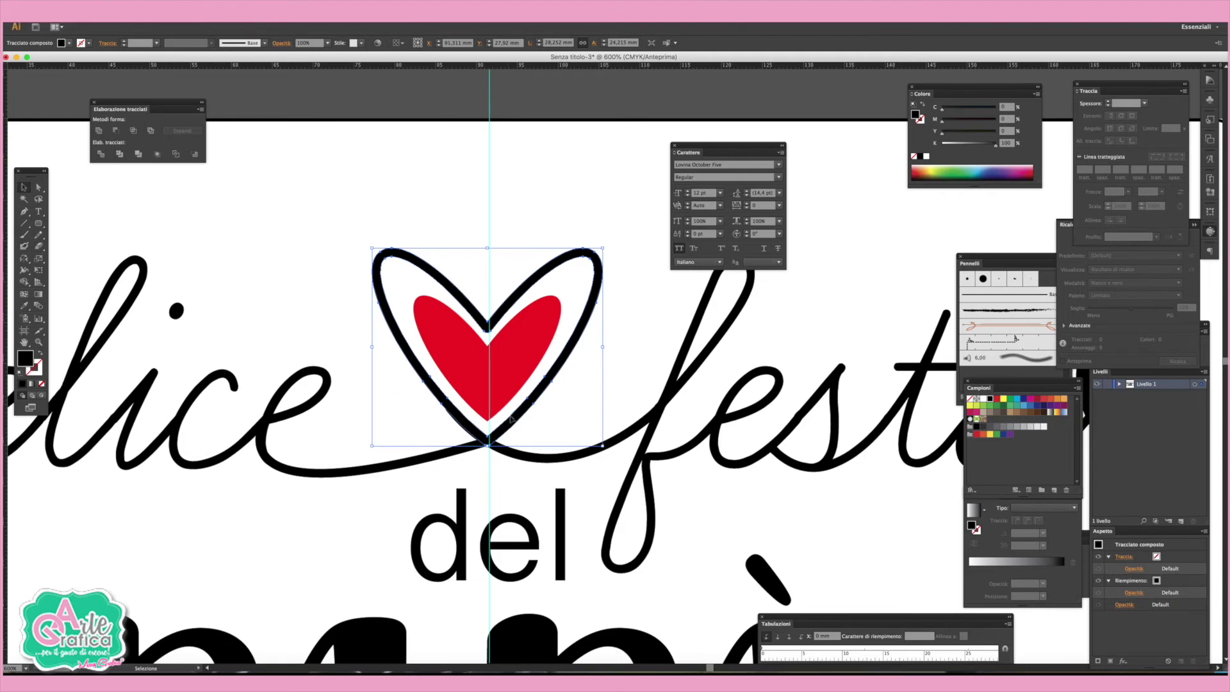
left_click(513, 456, "shift")
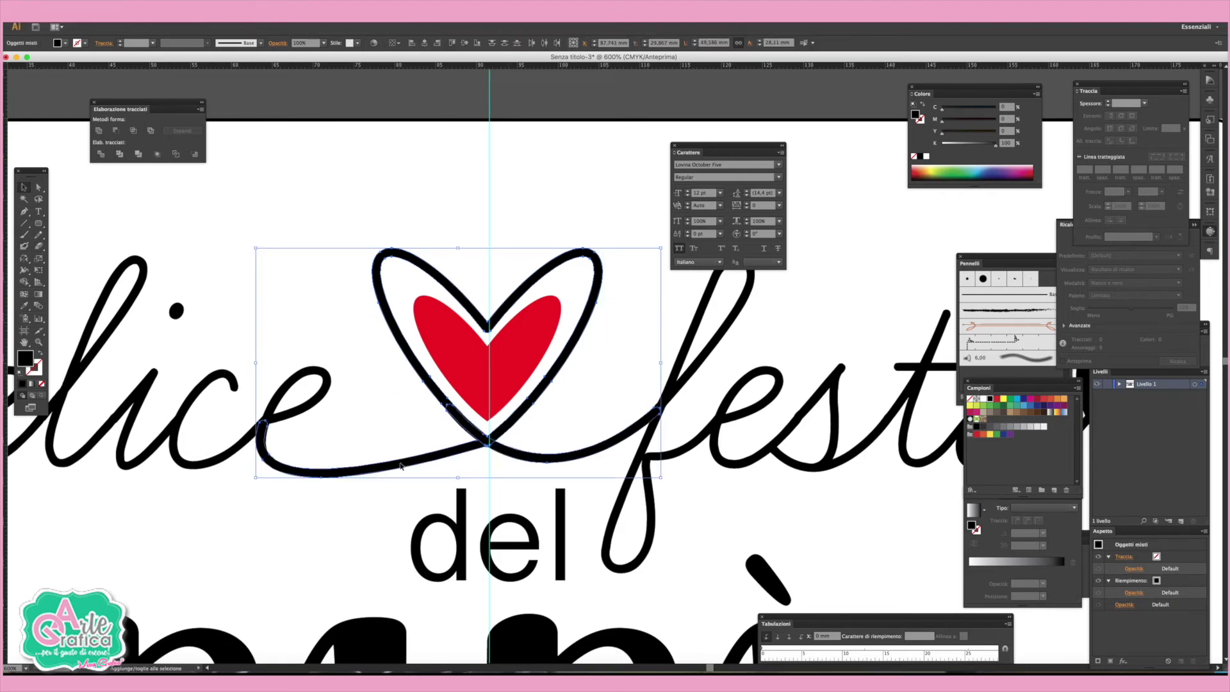
left_click(694, 447, "shift")
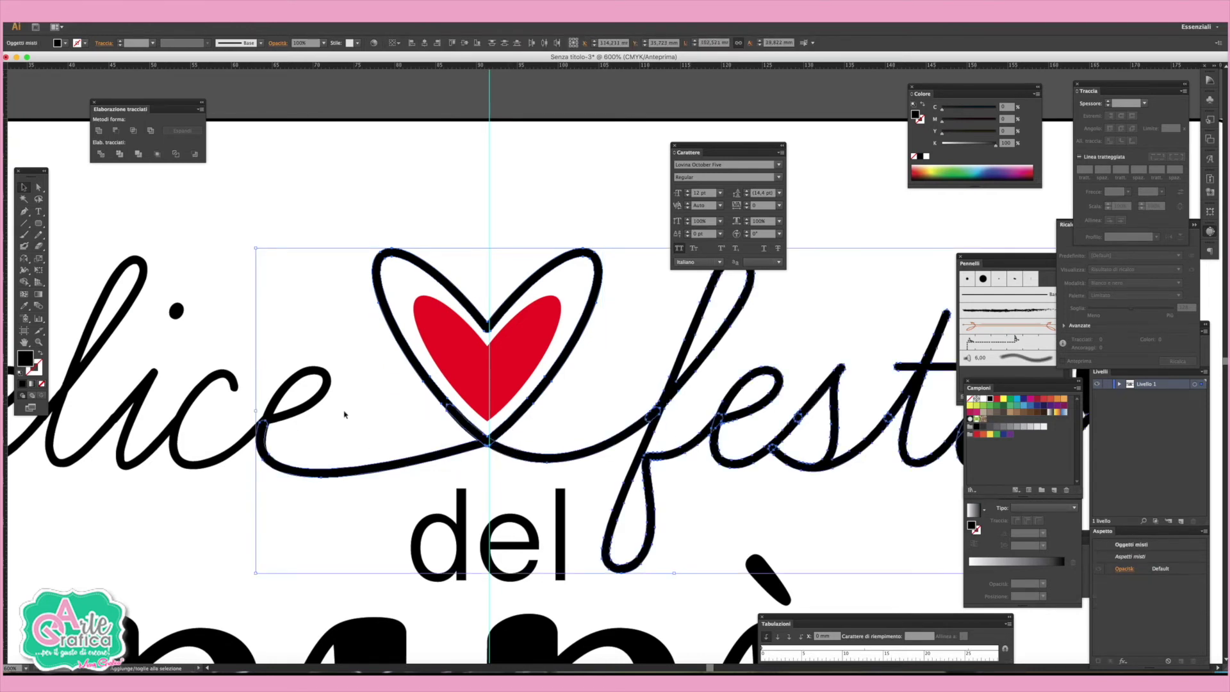
left_click(176, 426, "shift")
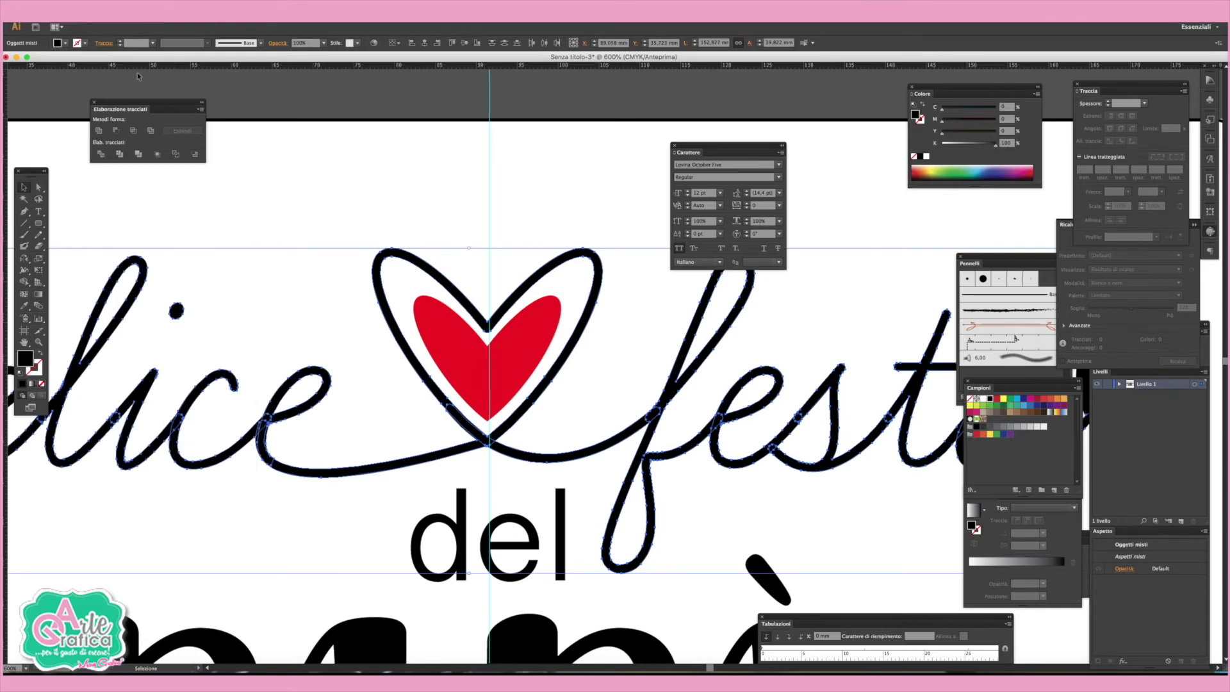
left_click(100, 131)
left_click(413, 168)
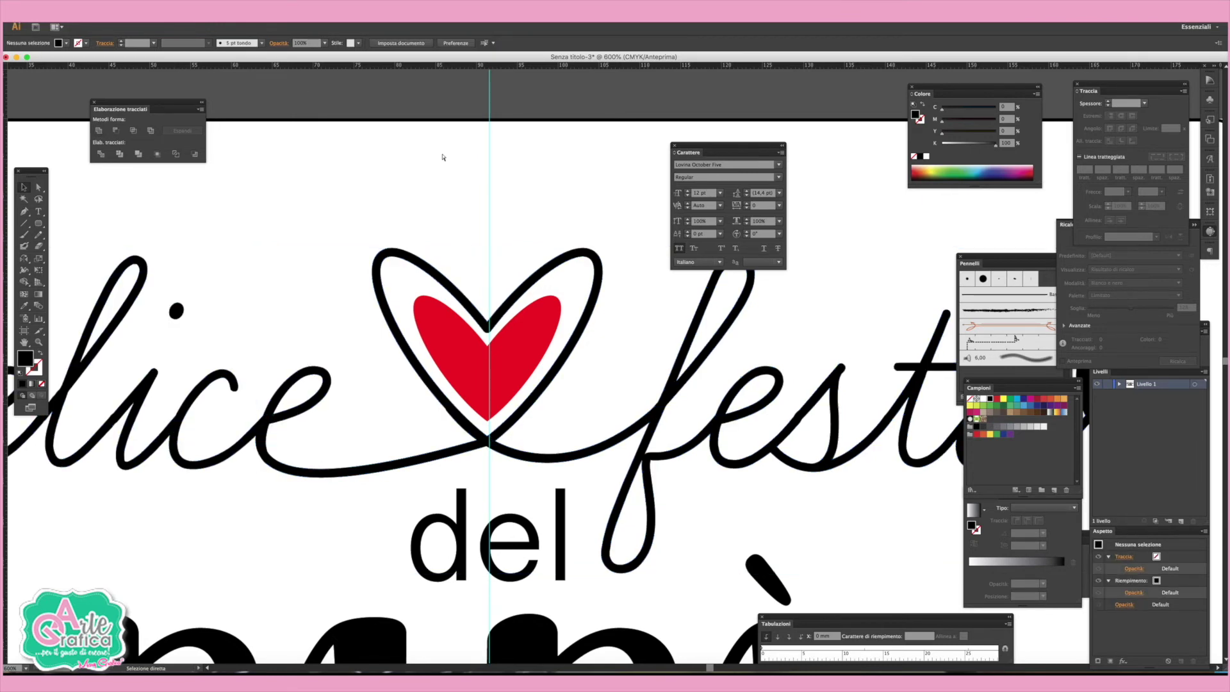
key("ctrl+minus")
key("ctrl+minus")
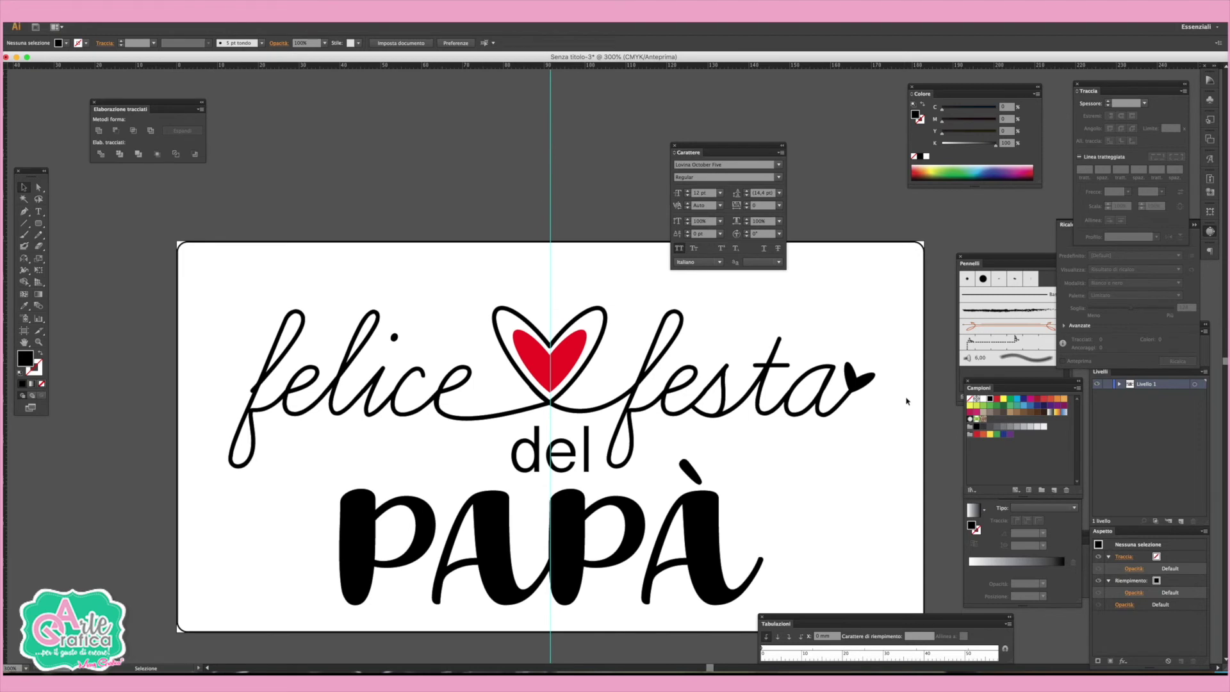
Select the united felice festa script and heart group to check it
left_click(866, 378)
left_click(838, 407, "shift")
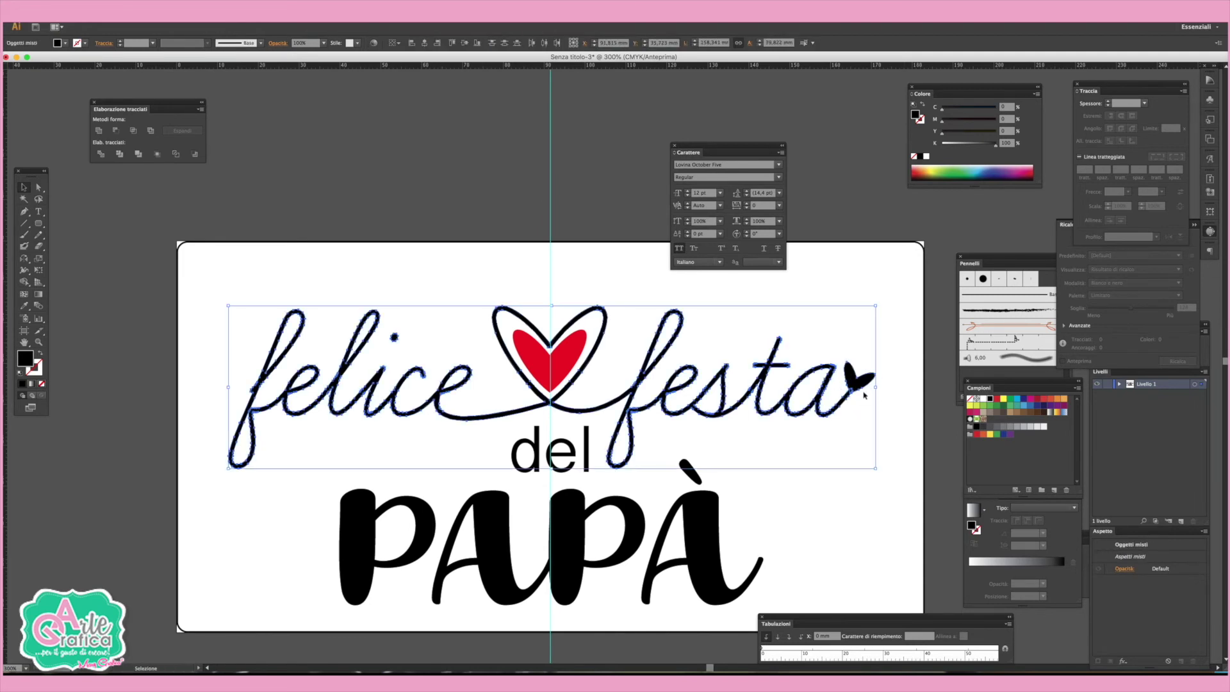
left_click(198, 171)
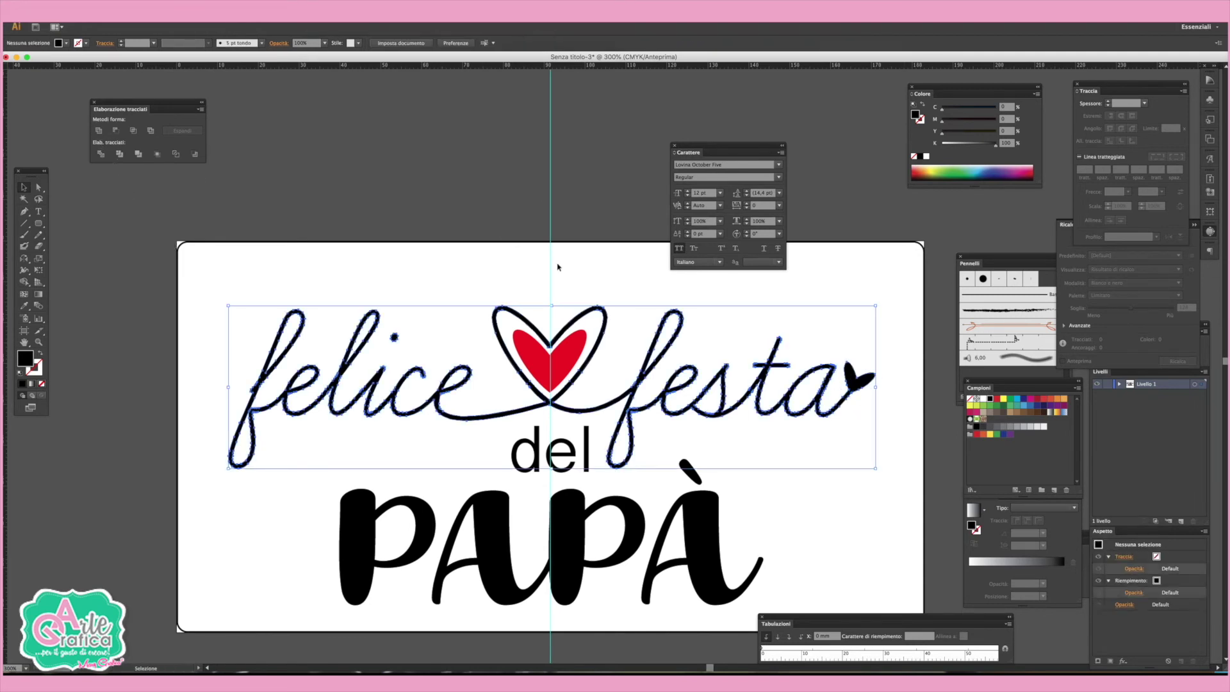
left_click(840, 392)
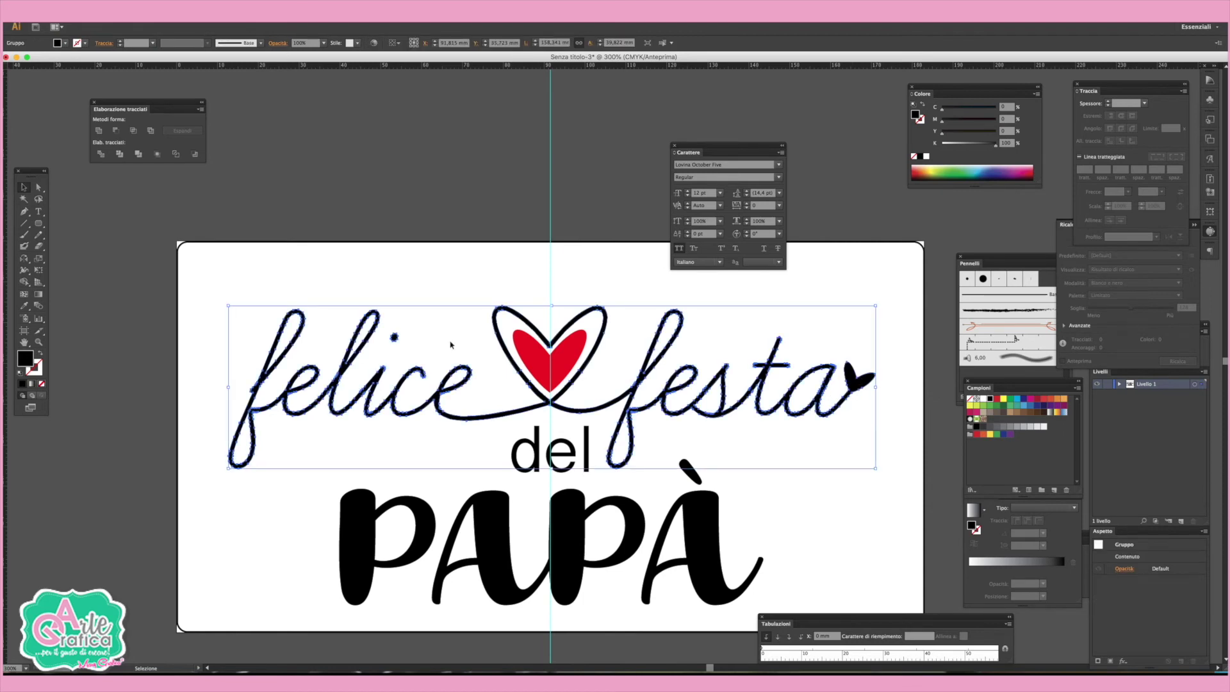
left_click(560, 280)
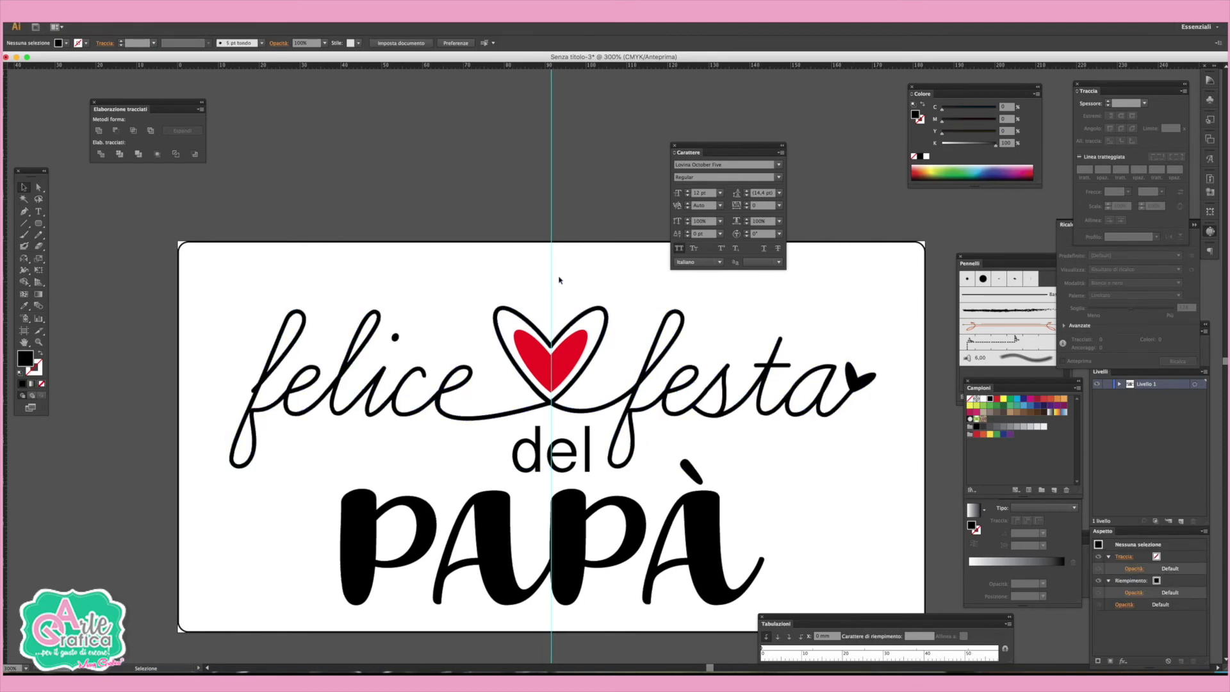
Duplicate the red heart beside PAPÀ, then shrink and tilt it into place
left_click_drag(864, 392, 768, 535)
left_click(883, 495)
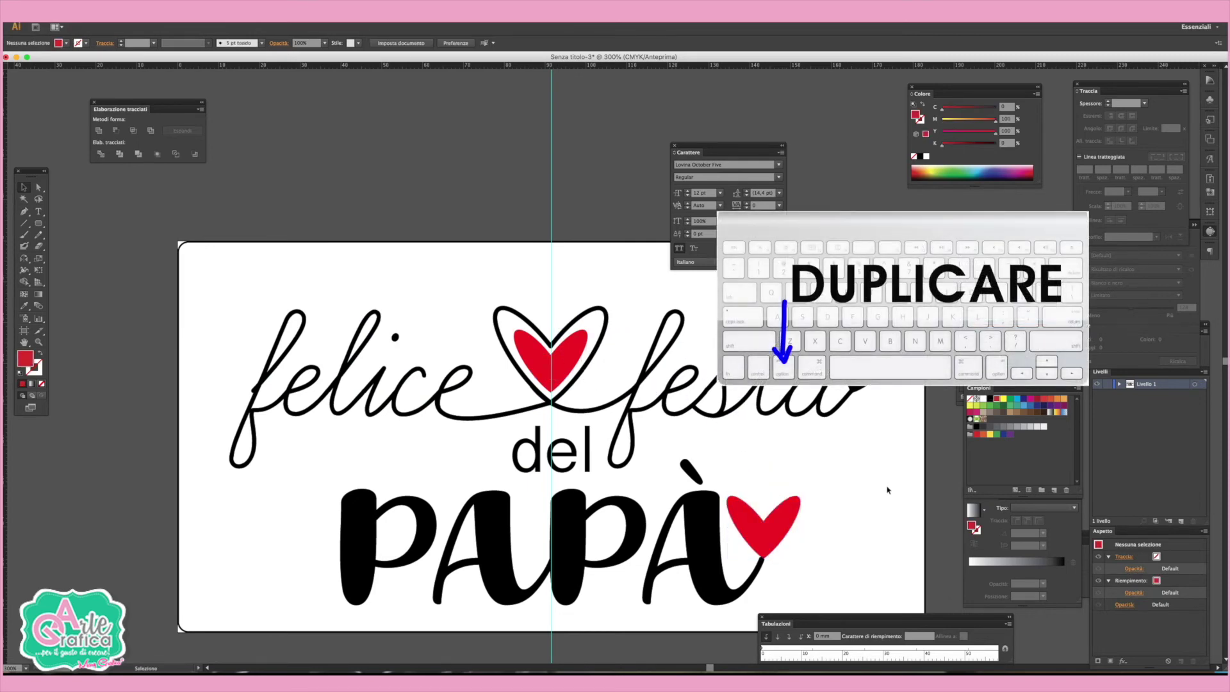
left_click(710, 482)
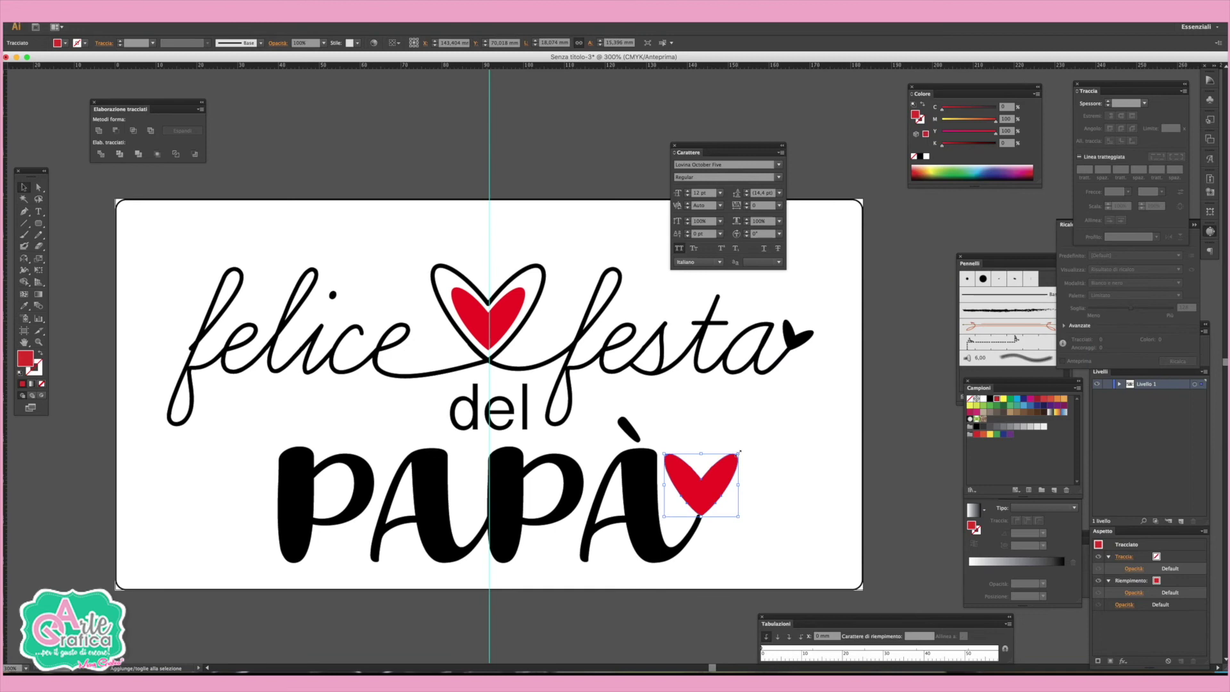
mouse_move(740, 452)
left_mouse_down()
mouse_move(716, 466)
mouse_move(733, 473)
mouse_move(707, 498)
left_mouse_up()
left_click(784, 475)
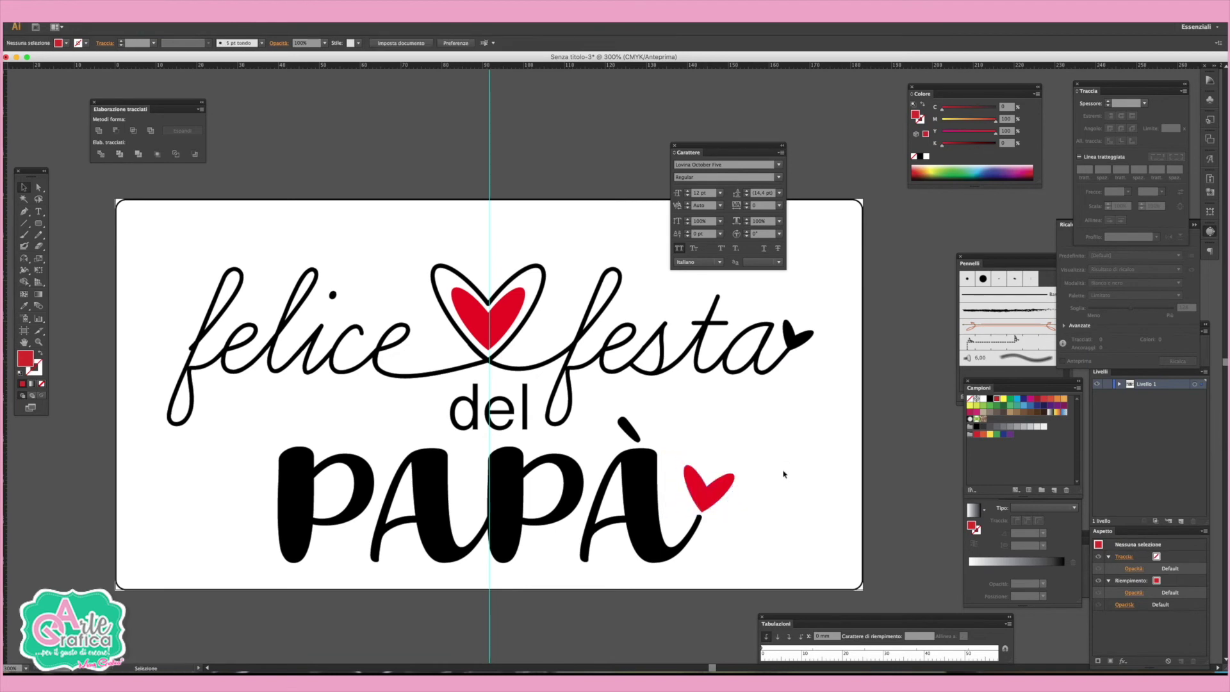
key("ctrl+minus")
key("ctrl+minus")
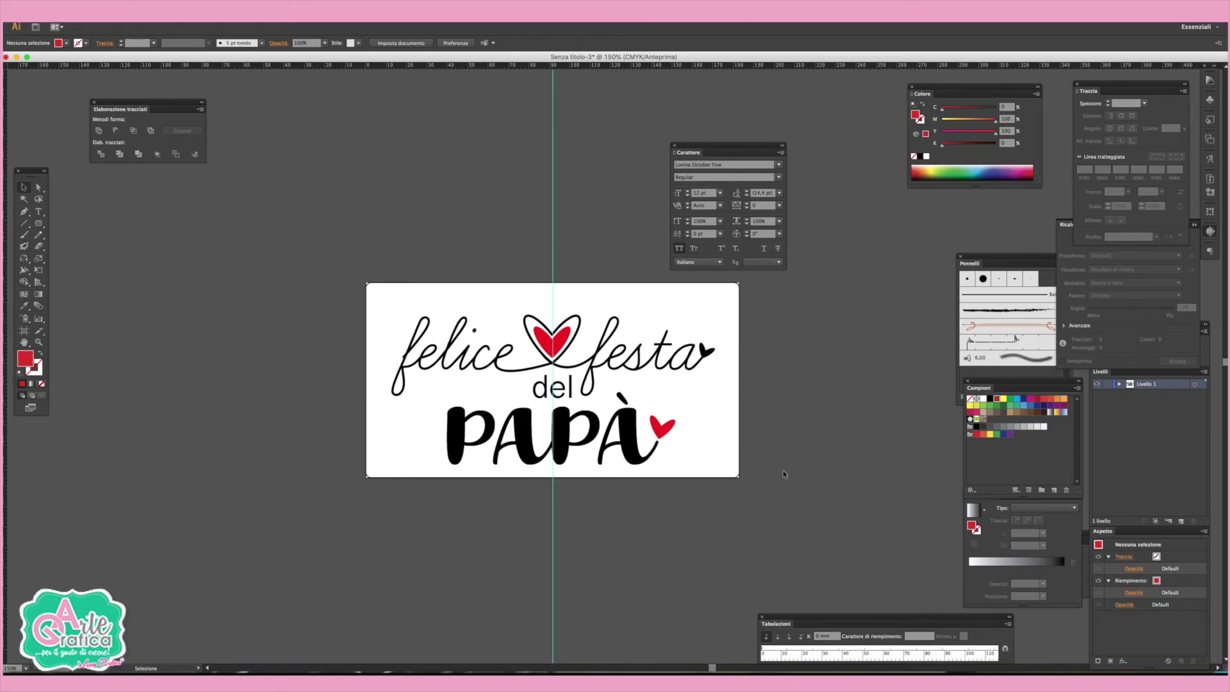